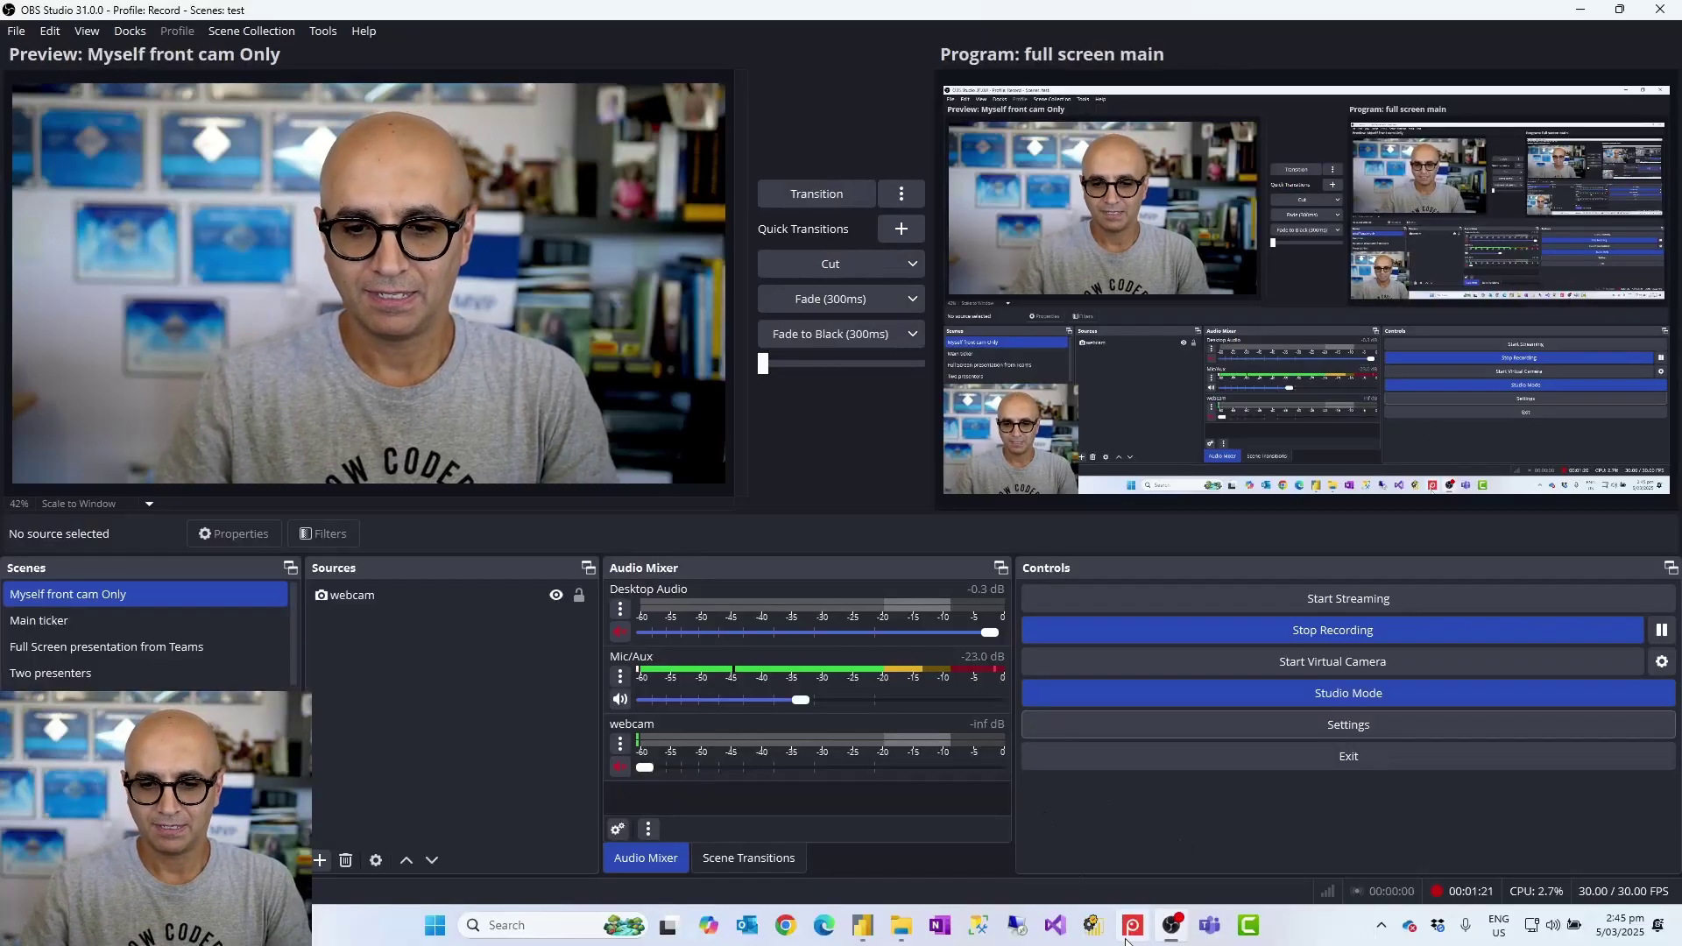
Bring the Power Query Editor, showing the Tracking Data query, to the front from the taskbar.
mouse_move(851, 928)
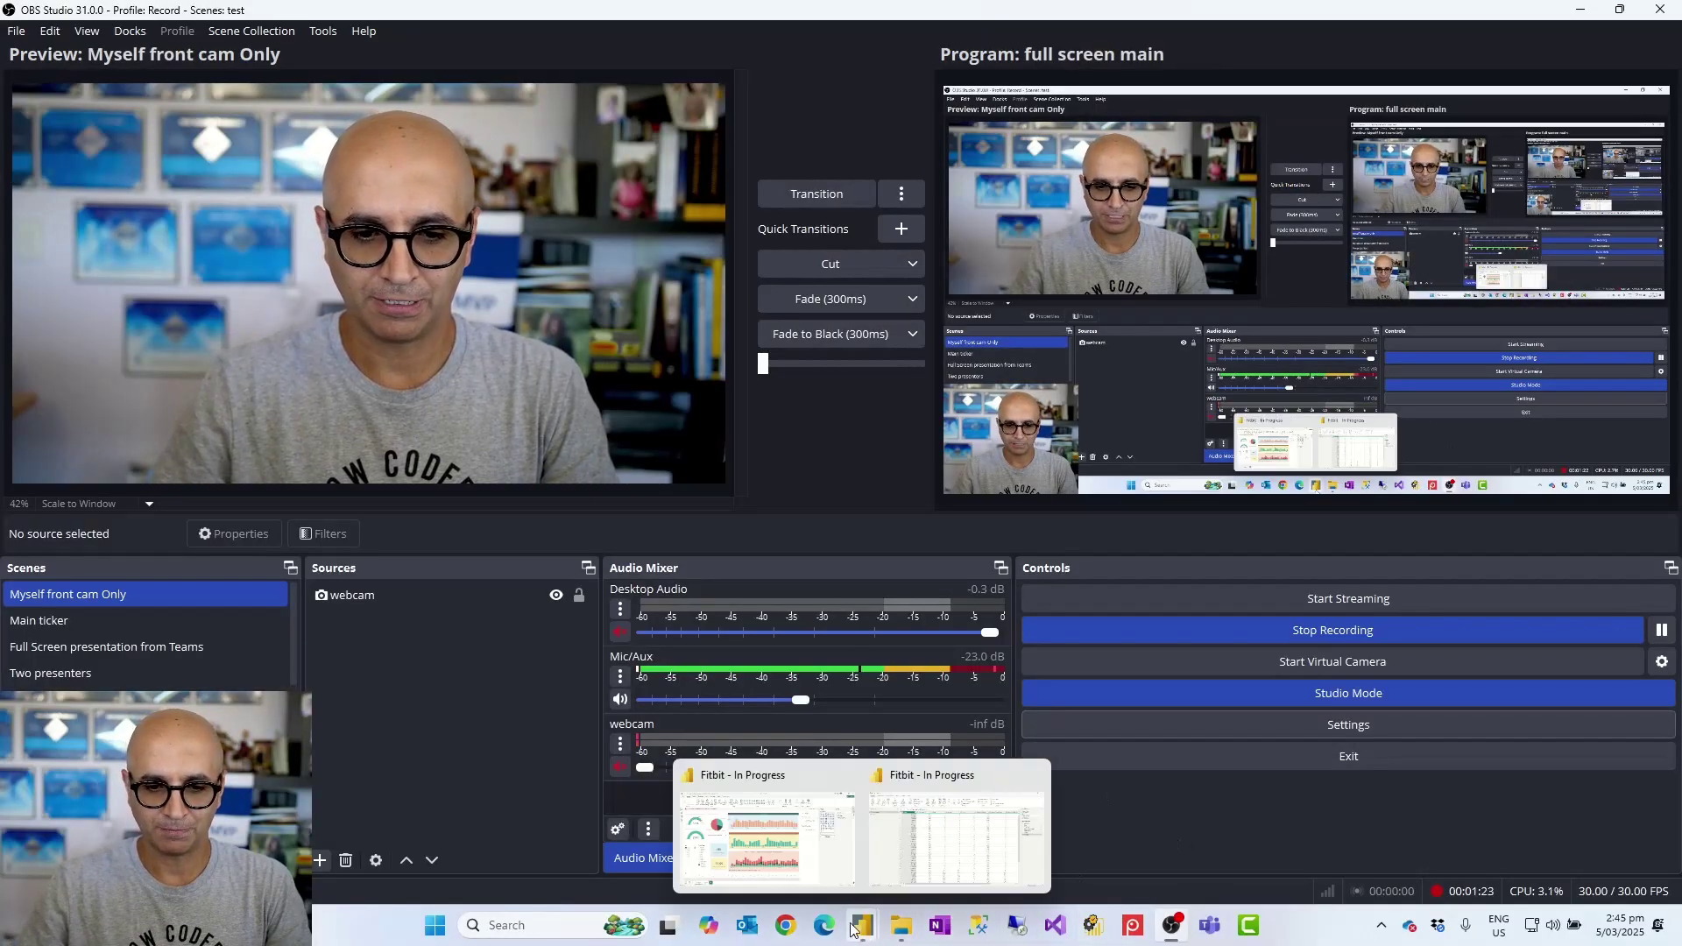
left_click(774, 861)
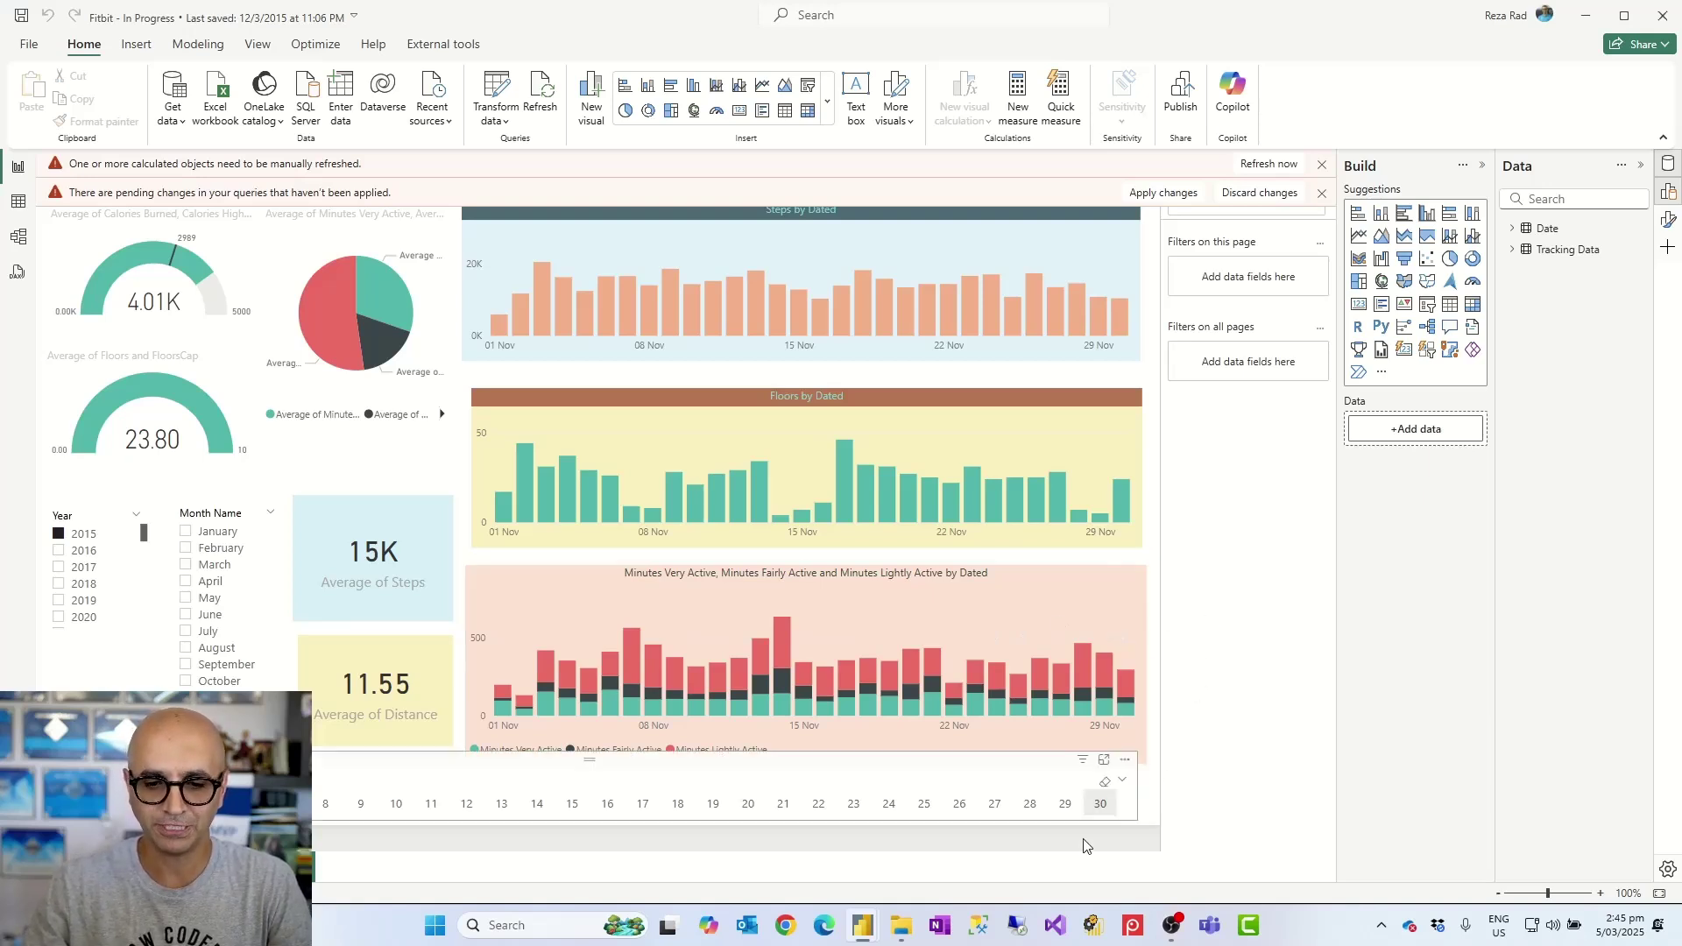
mouse_move(1180, 919)
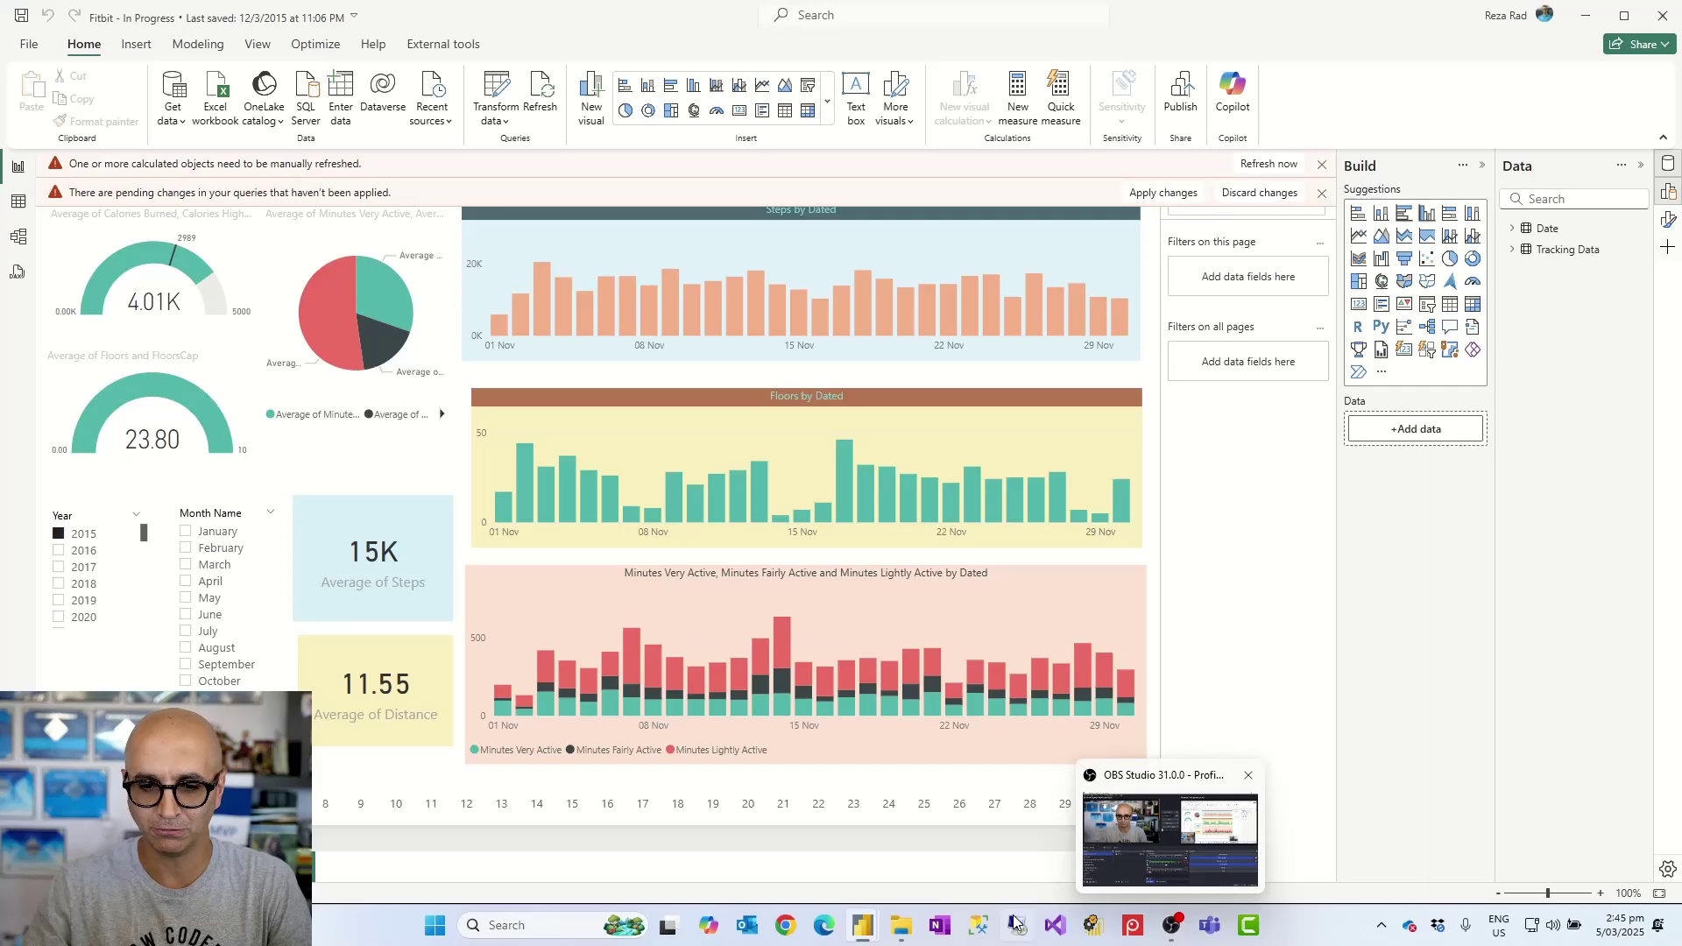
mouse_move(865, 937)
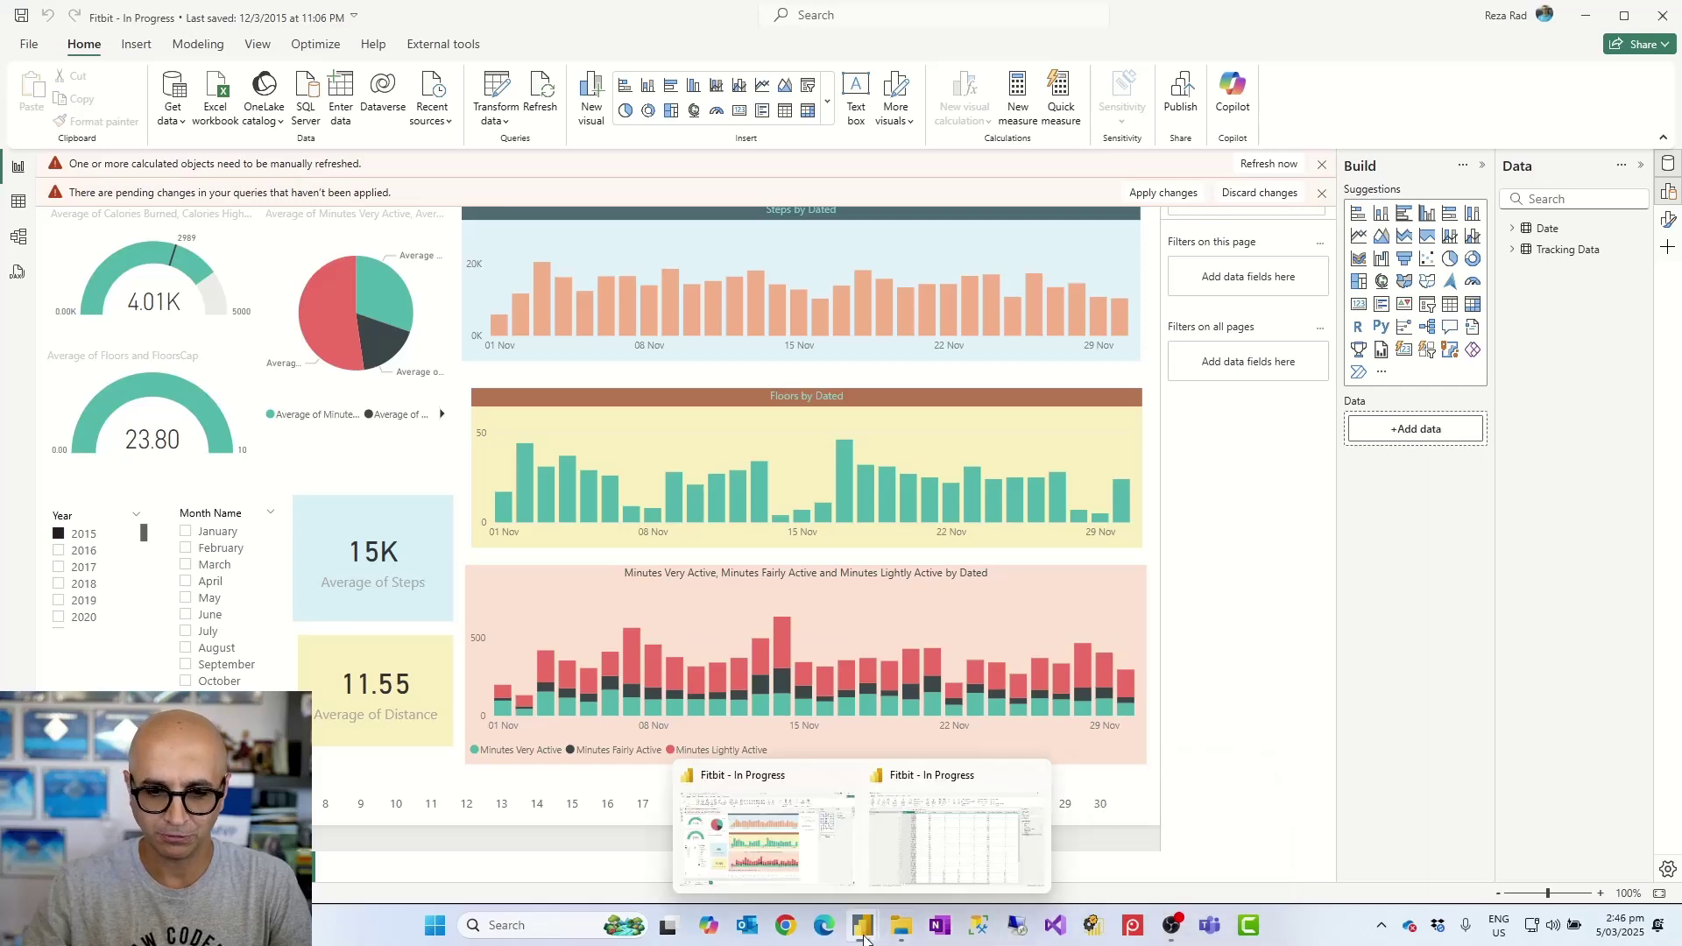
left_click(915, 866)
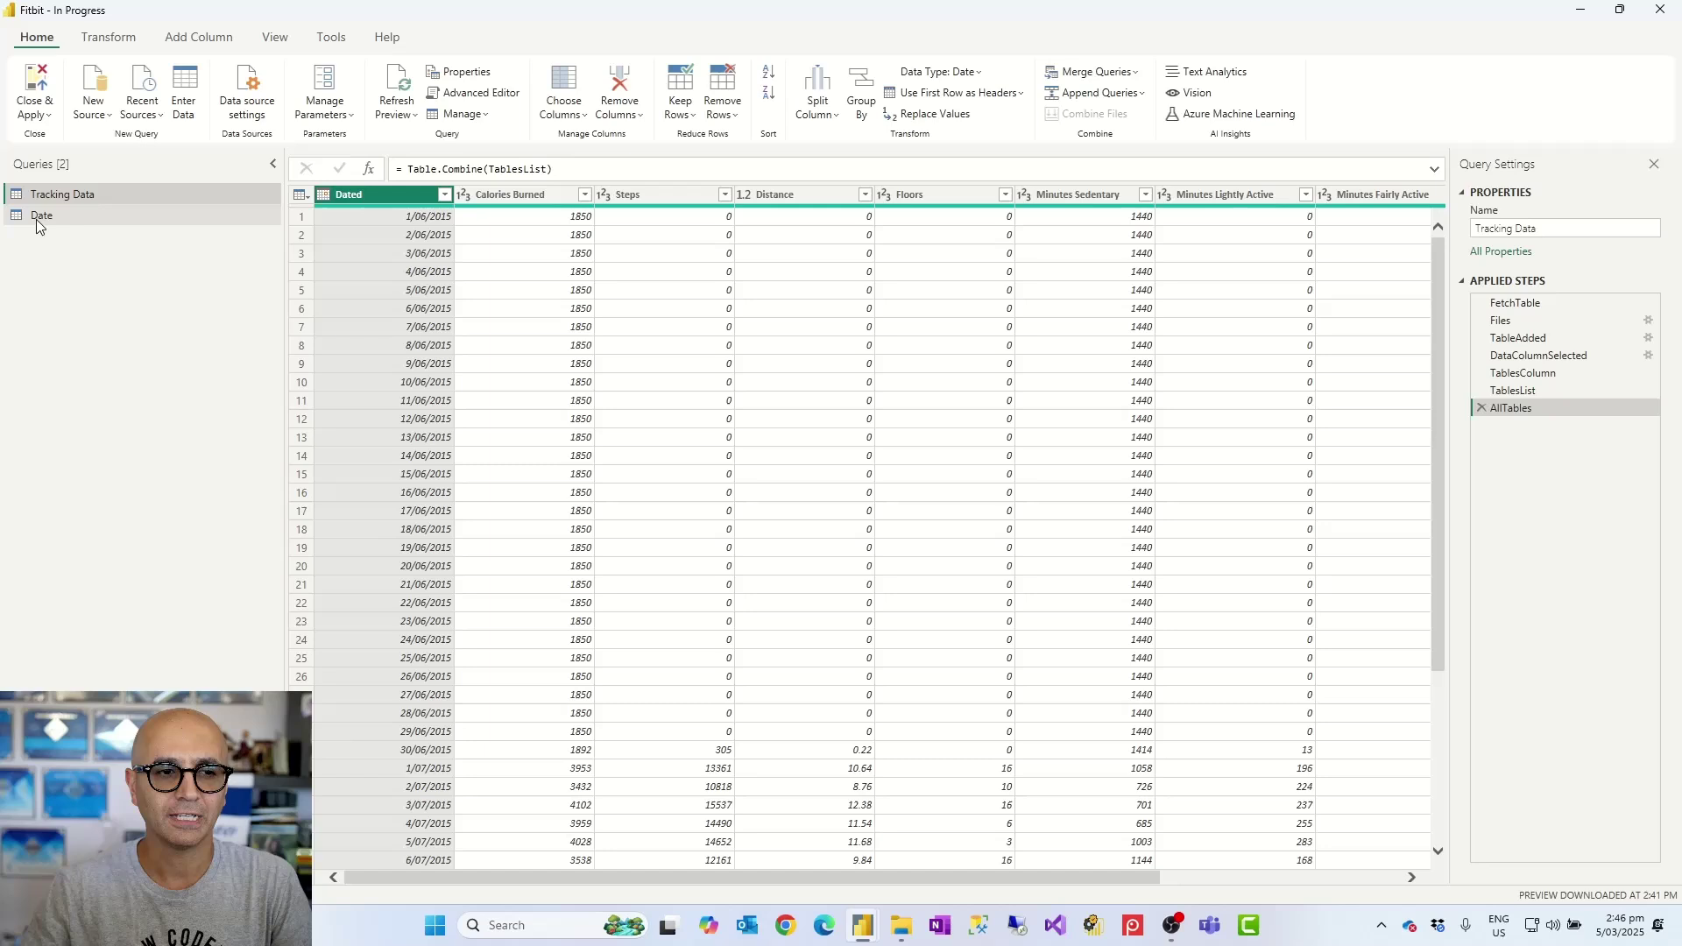
Add a new empty Blank Query, Query1, through New Source.
right_click(69, 309)
mouse_move(156, 346)
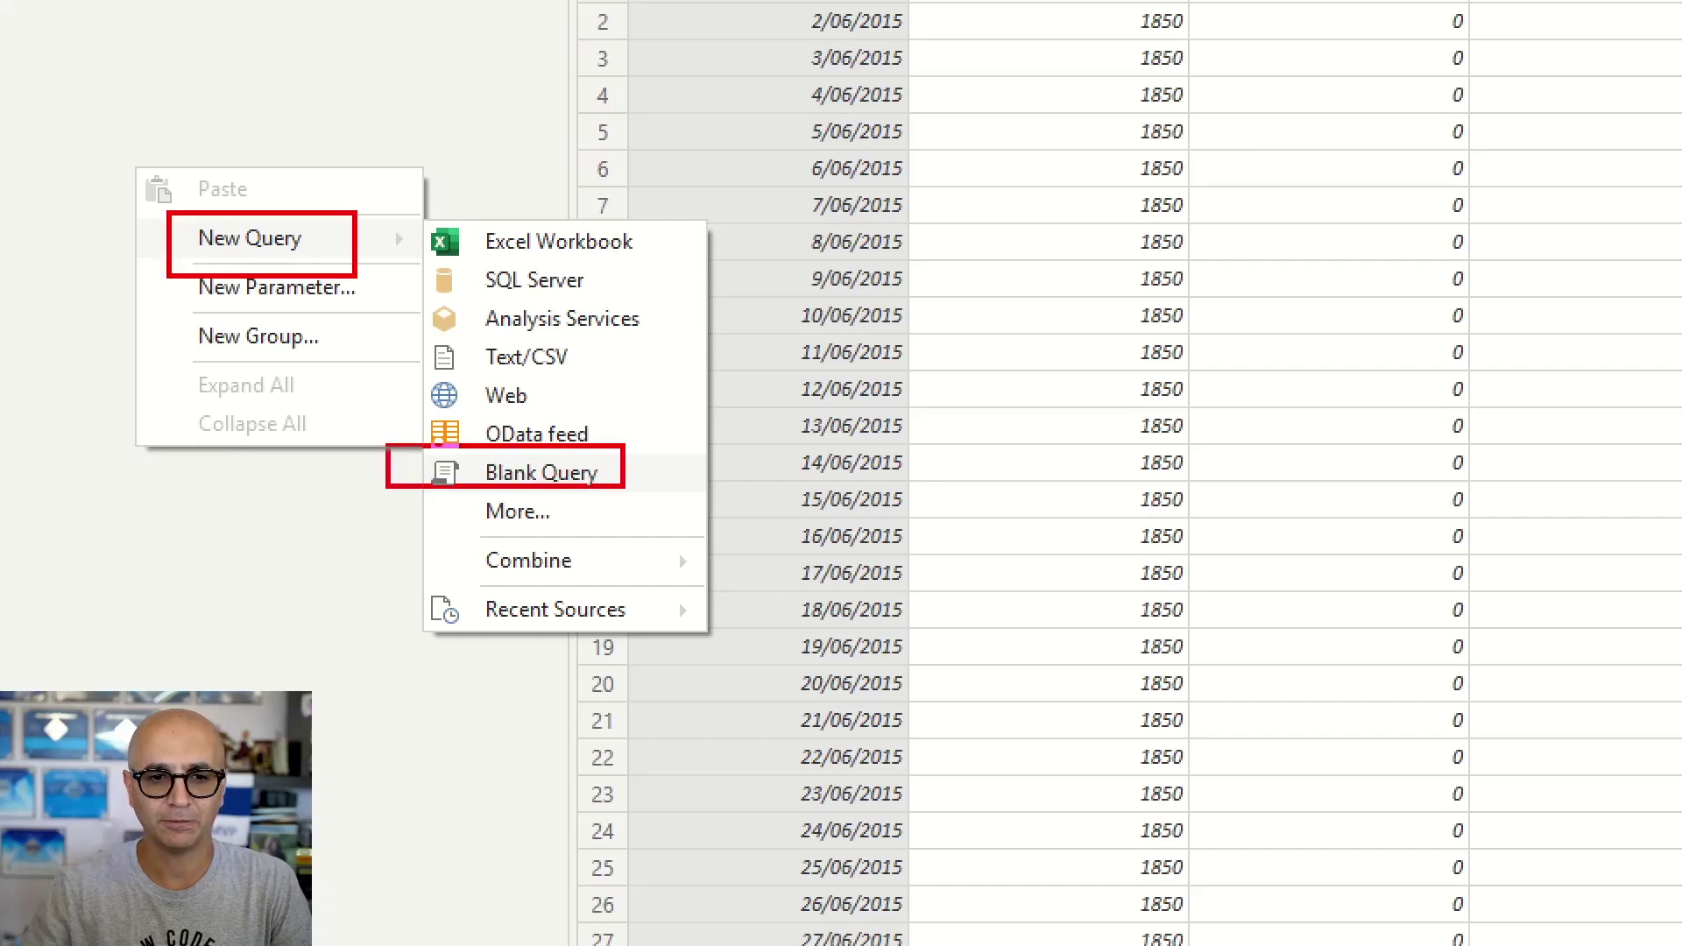
left_click(230, 77)
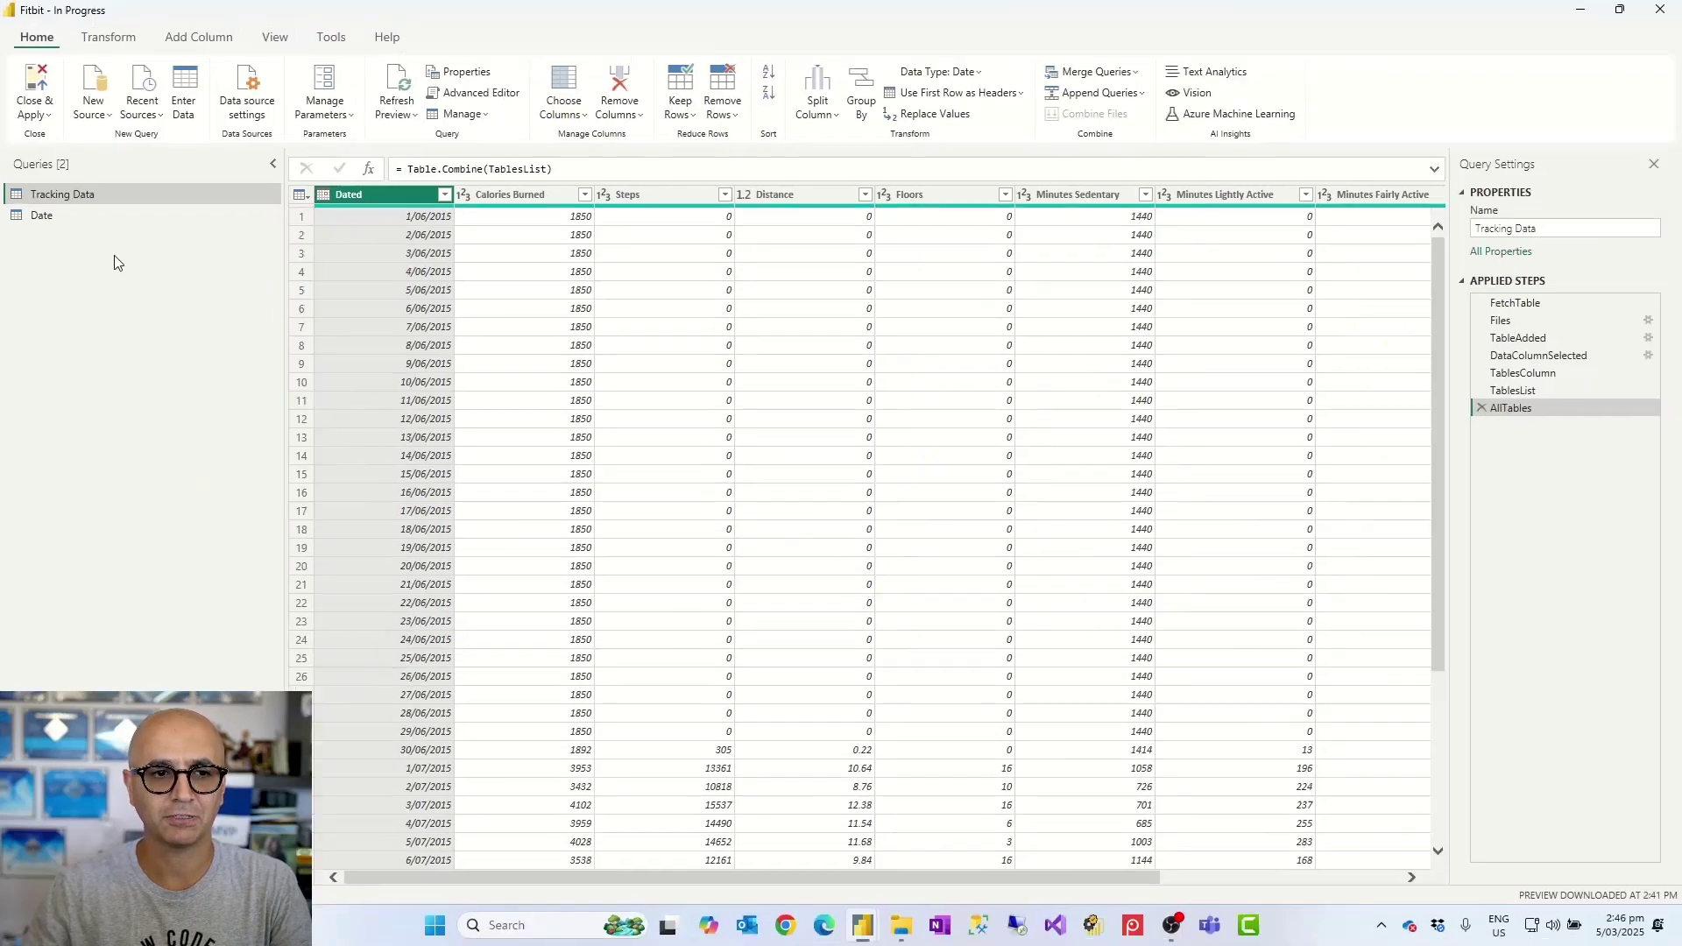
left_click(100, 123)
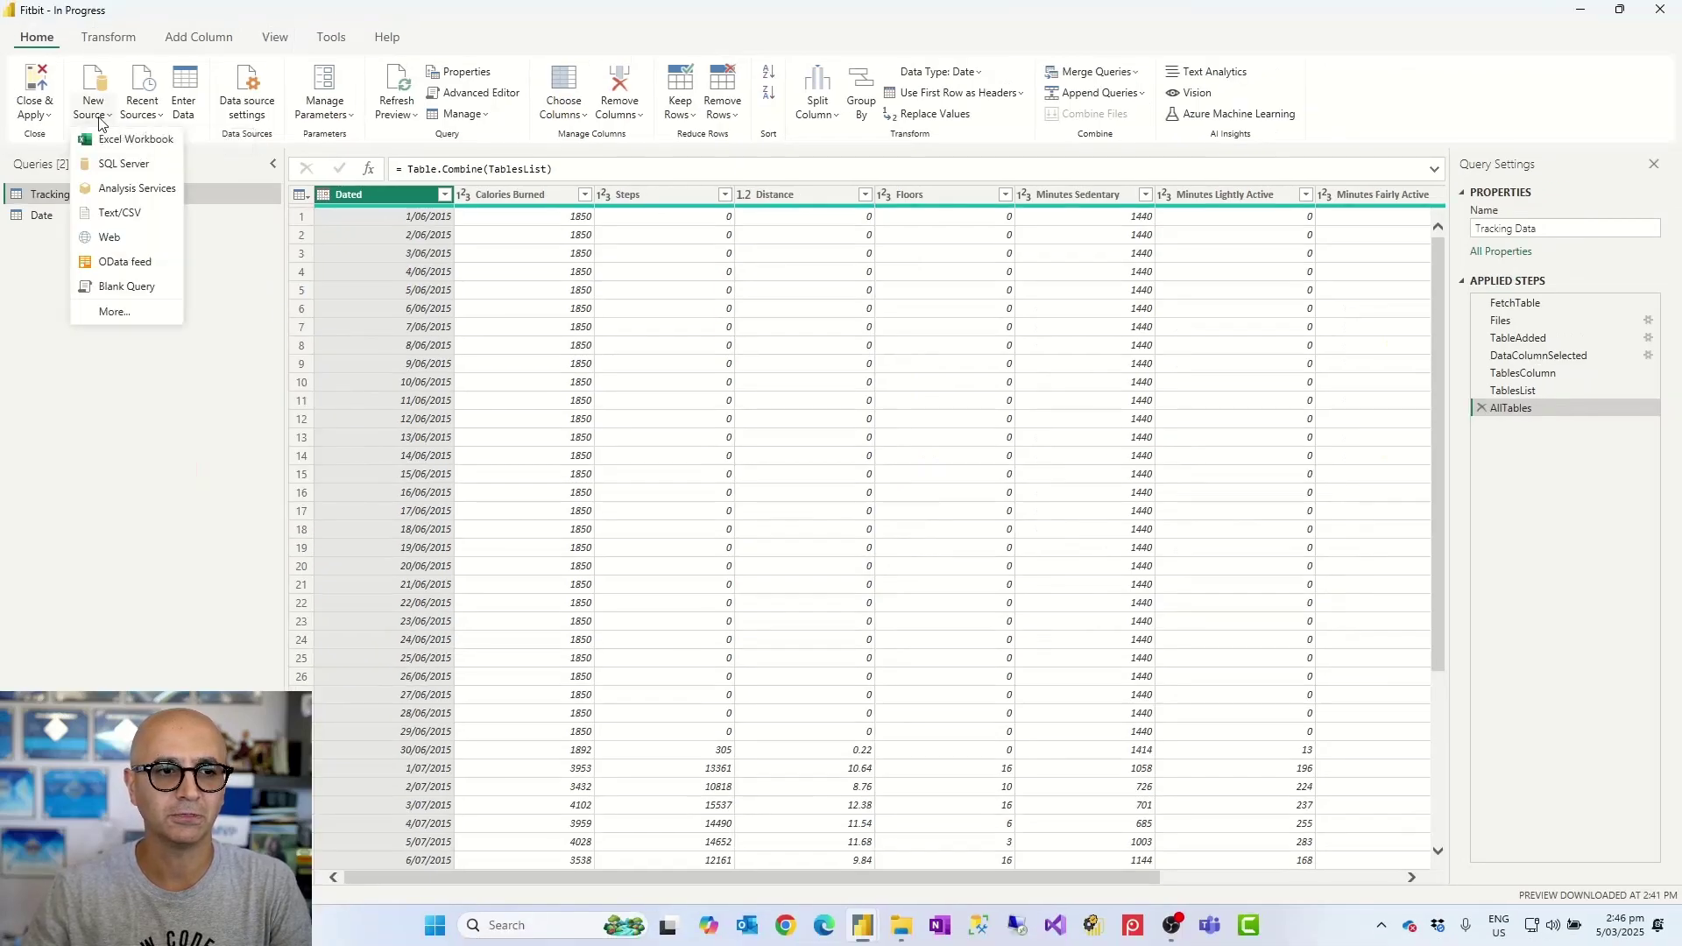
left_click(114, 296)
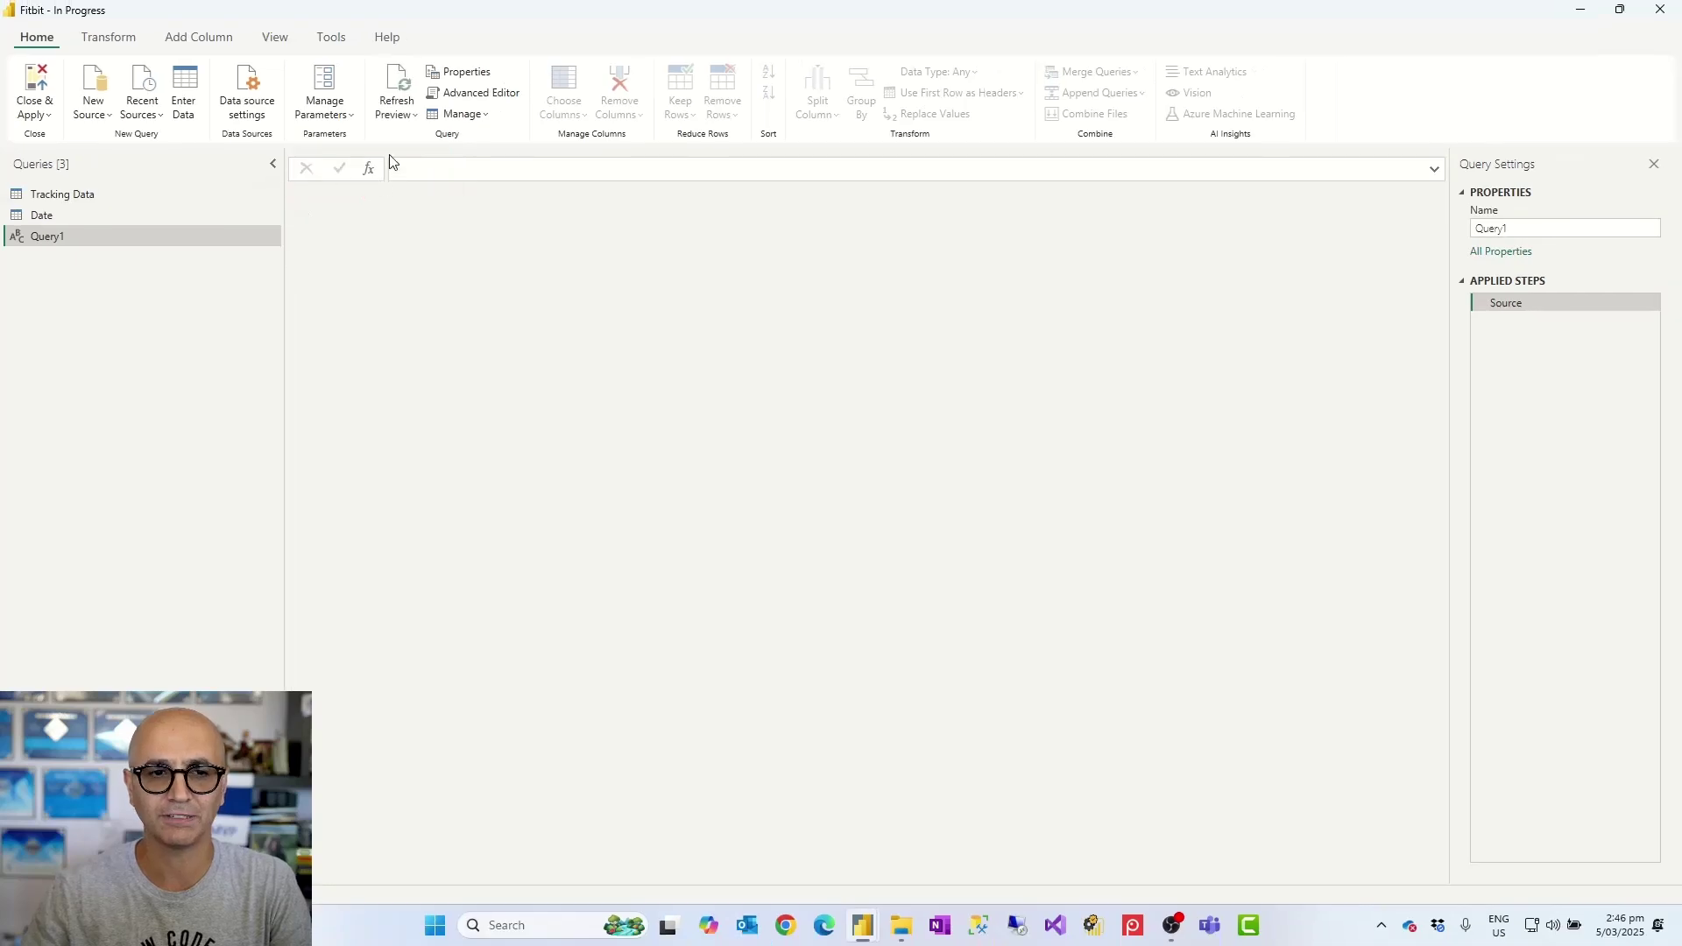
Enter = #shared as Query1's formula to list every shared query, function and constant.
left_click(275, 39)
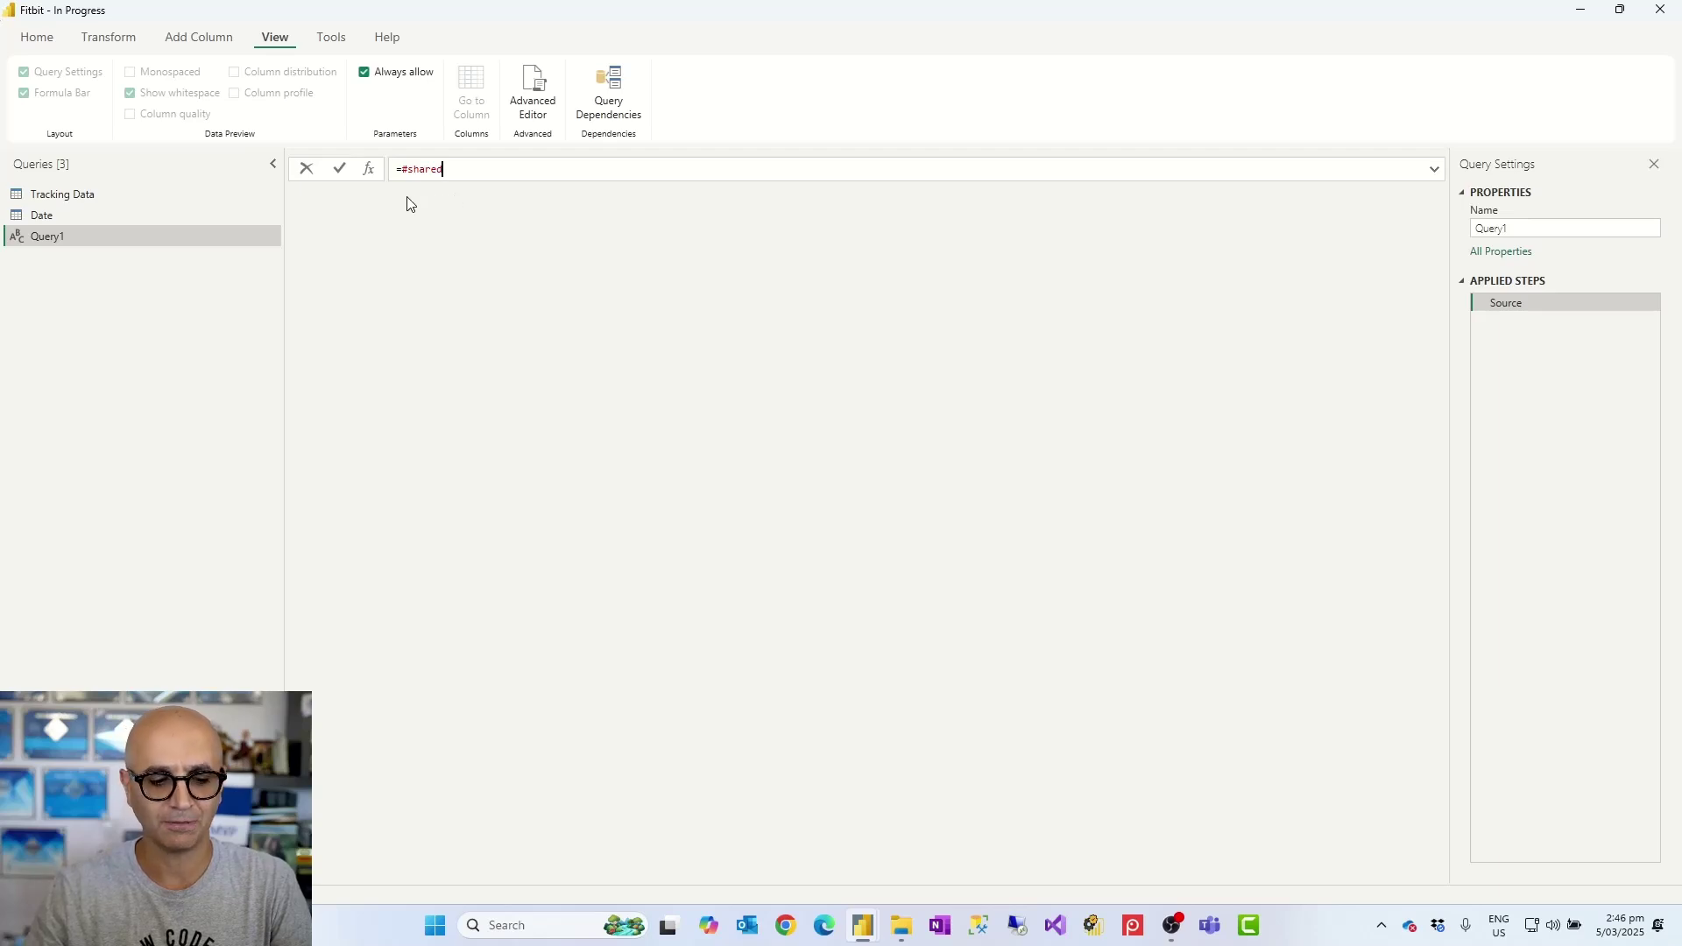
key("Return")
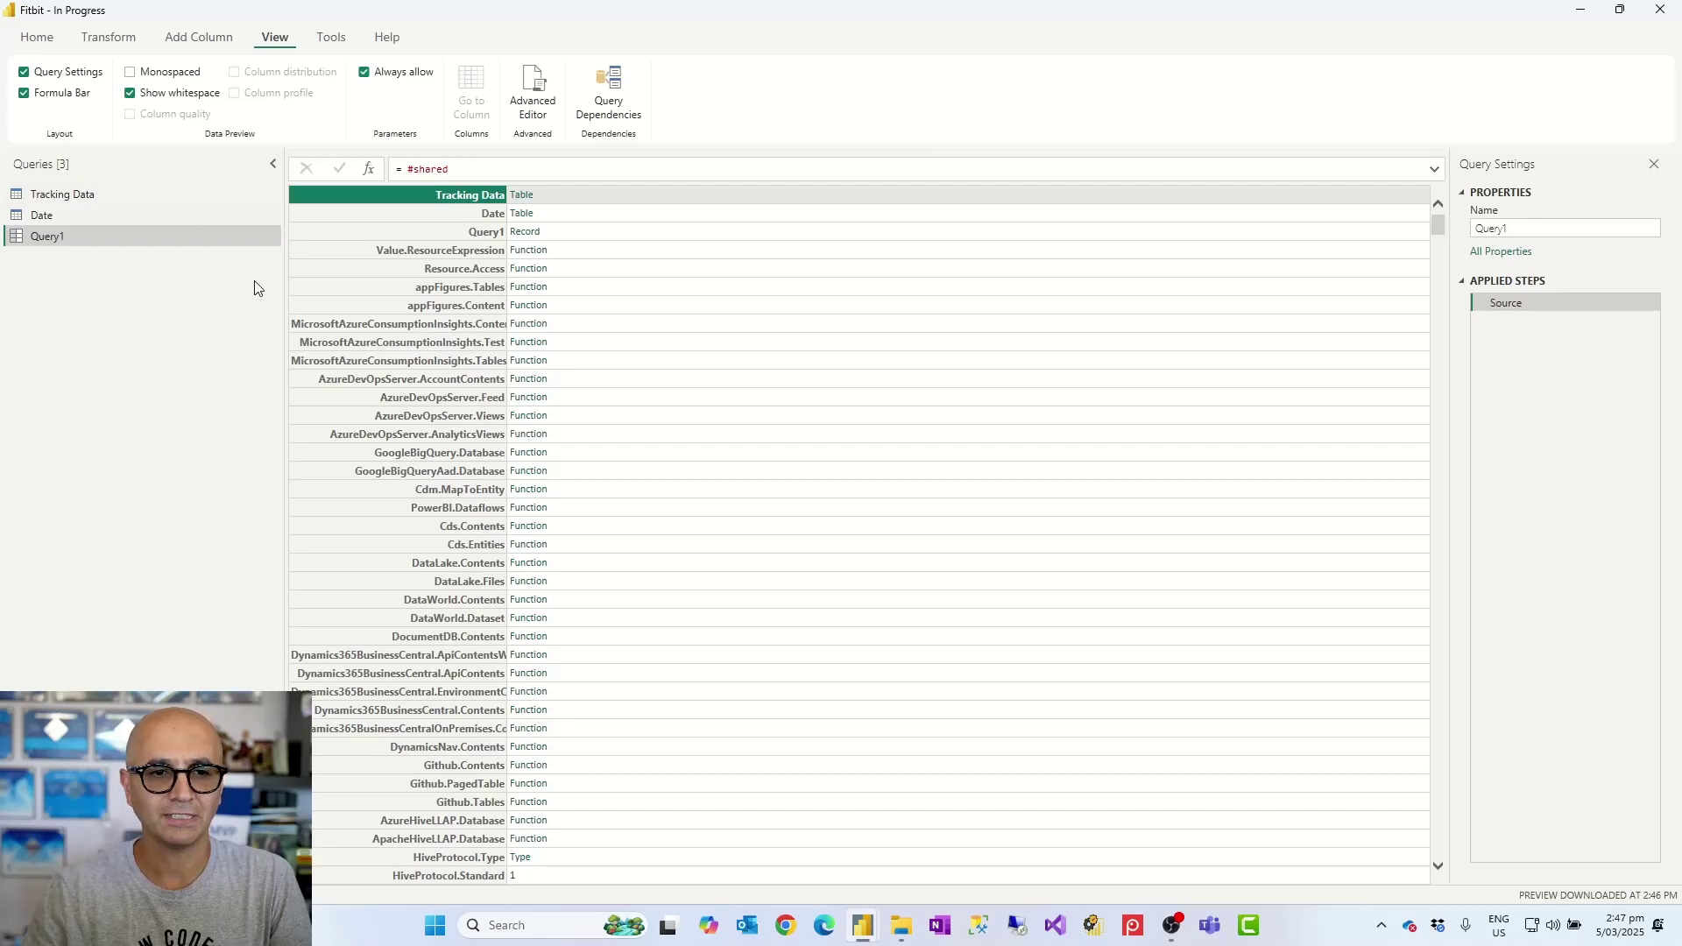
scroll(618, 416, "down", 20)
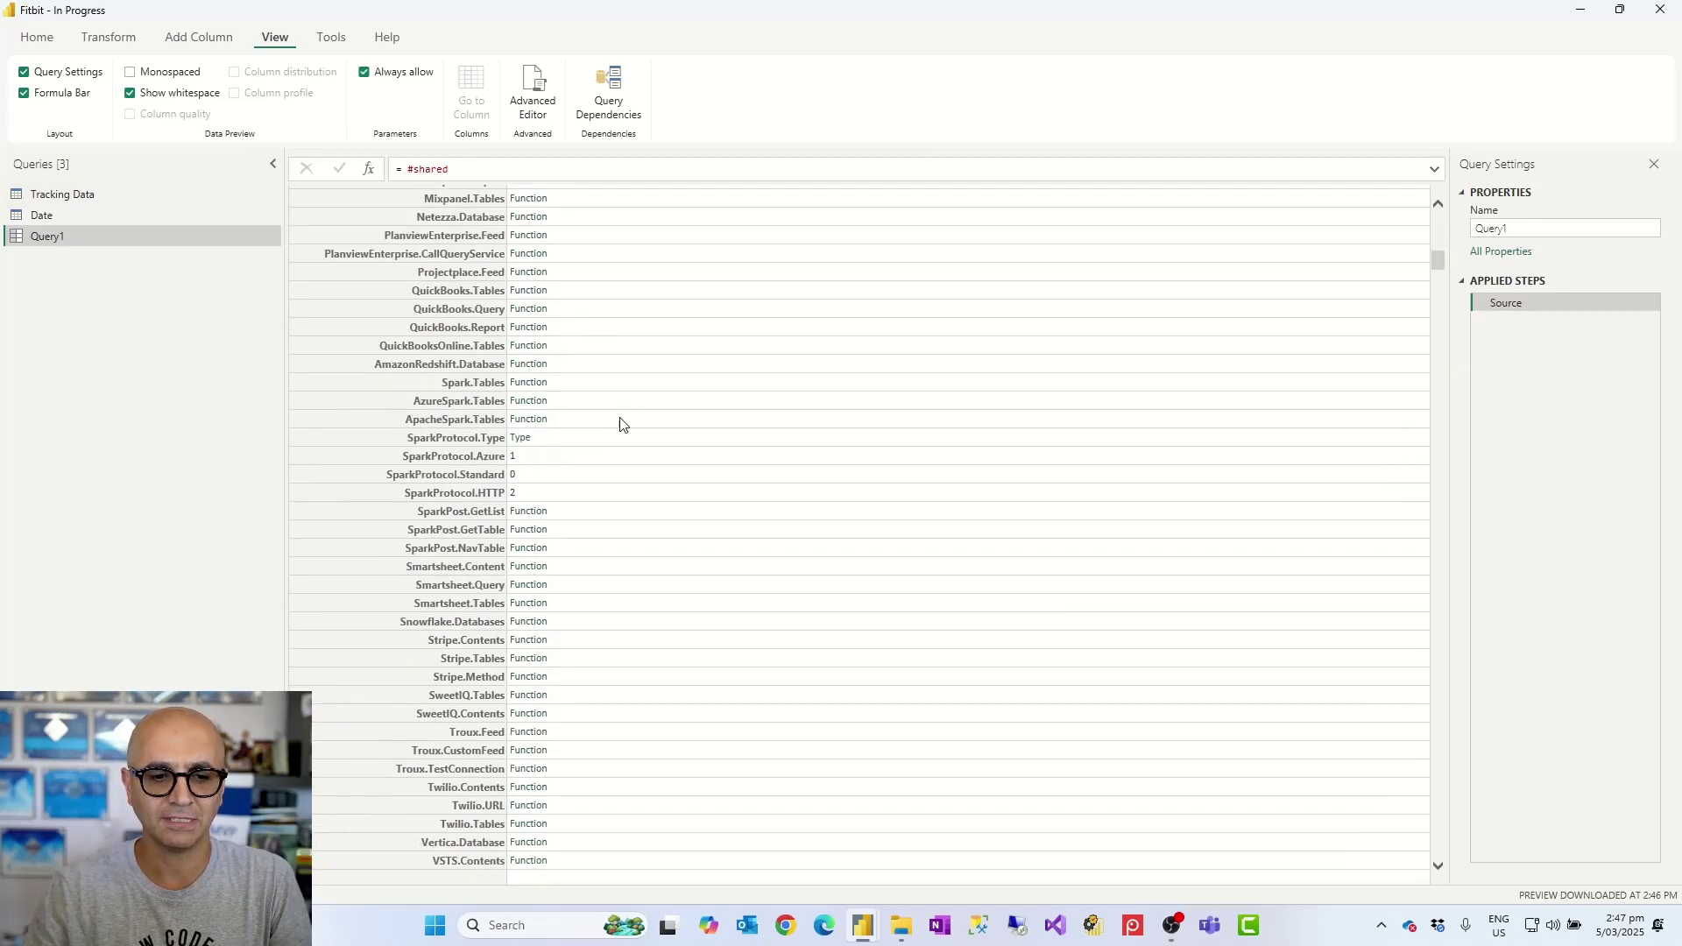
scroll(617, 413, "down", 15)
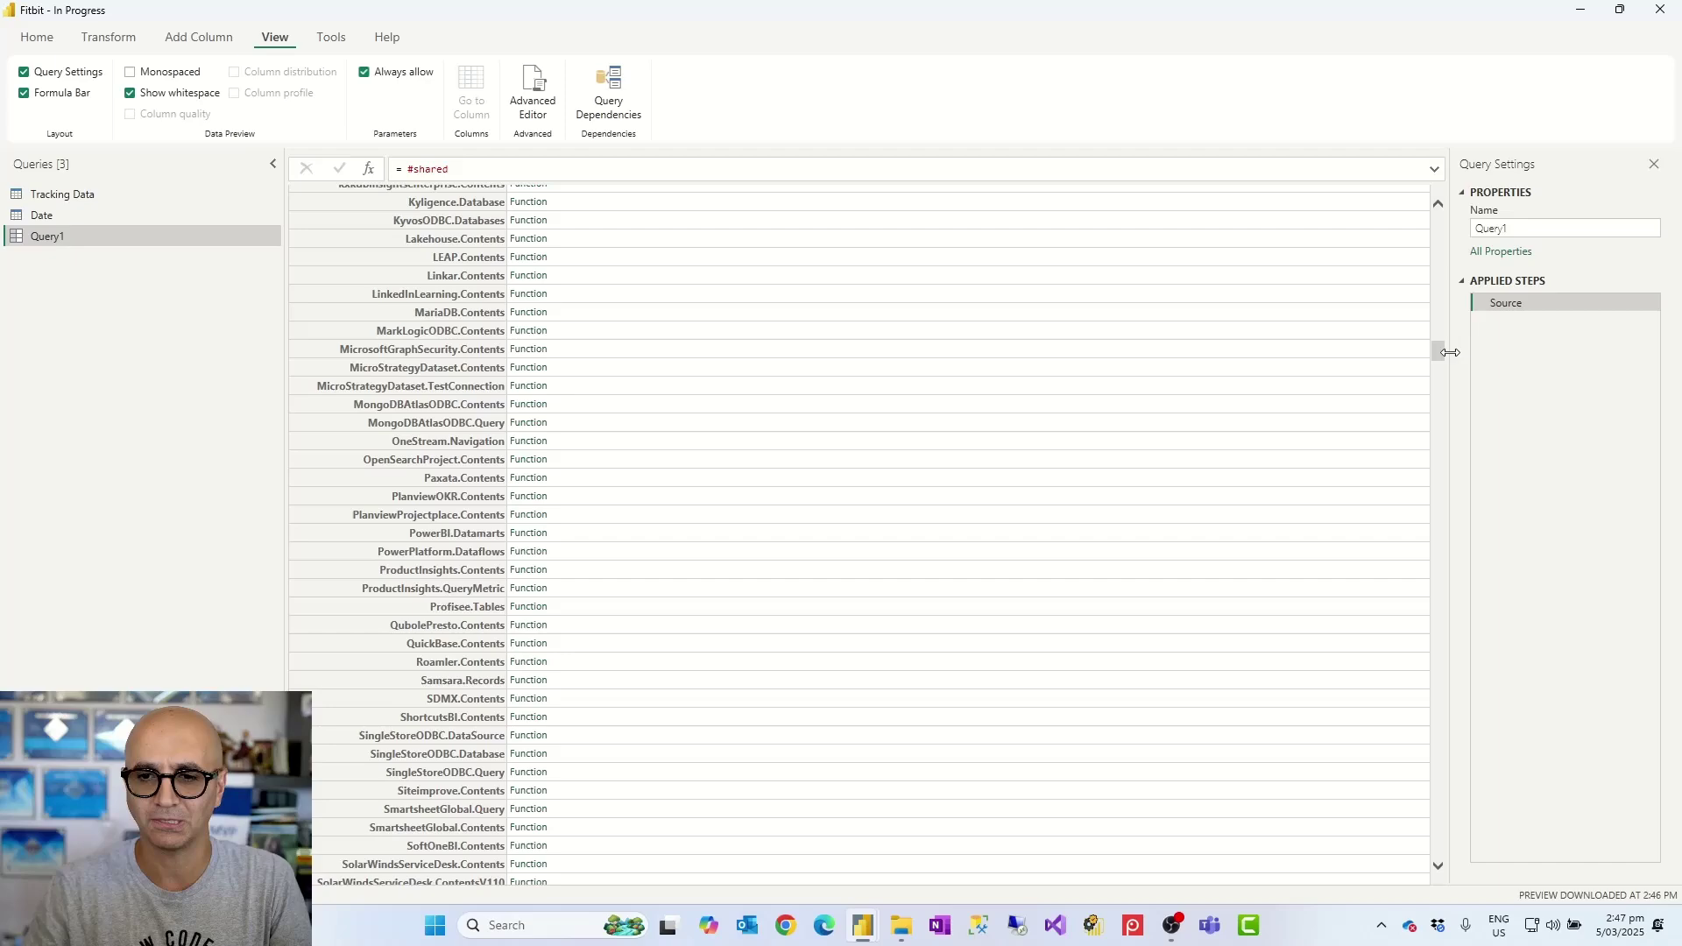
left_click_drag(1451, 352, 1470, 214)
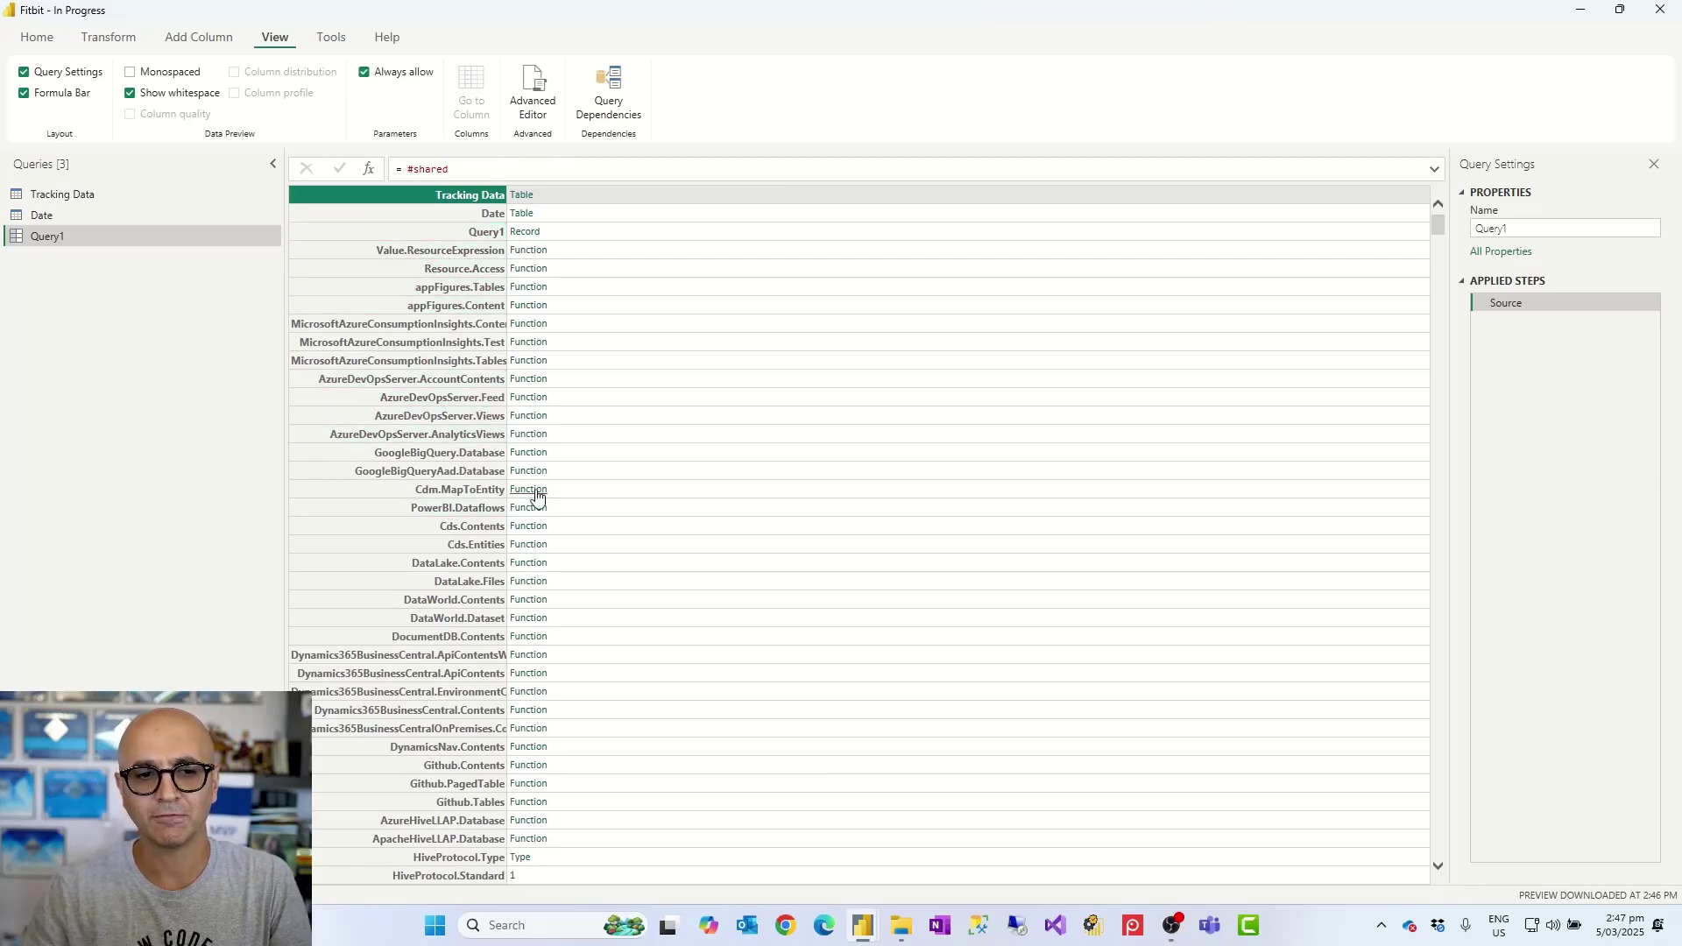
Show a Cds function's documentation, scroll the list and enlarge the description pane.
left_click(429, 527)
scroll(652, 560, "down", 8)
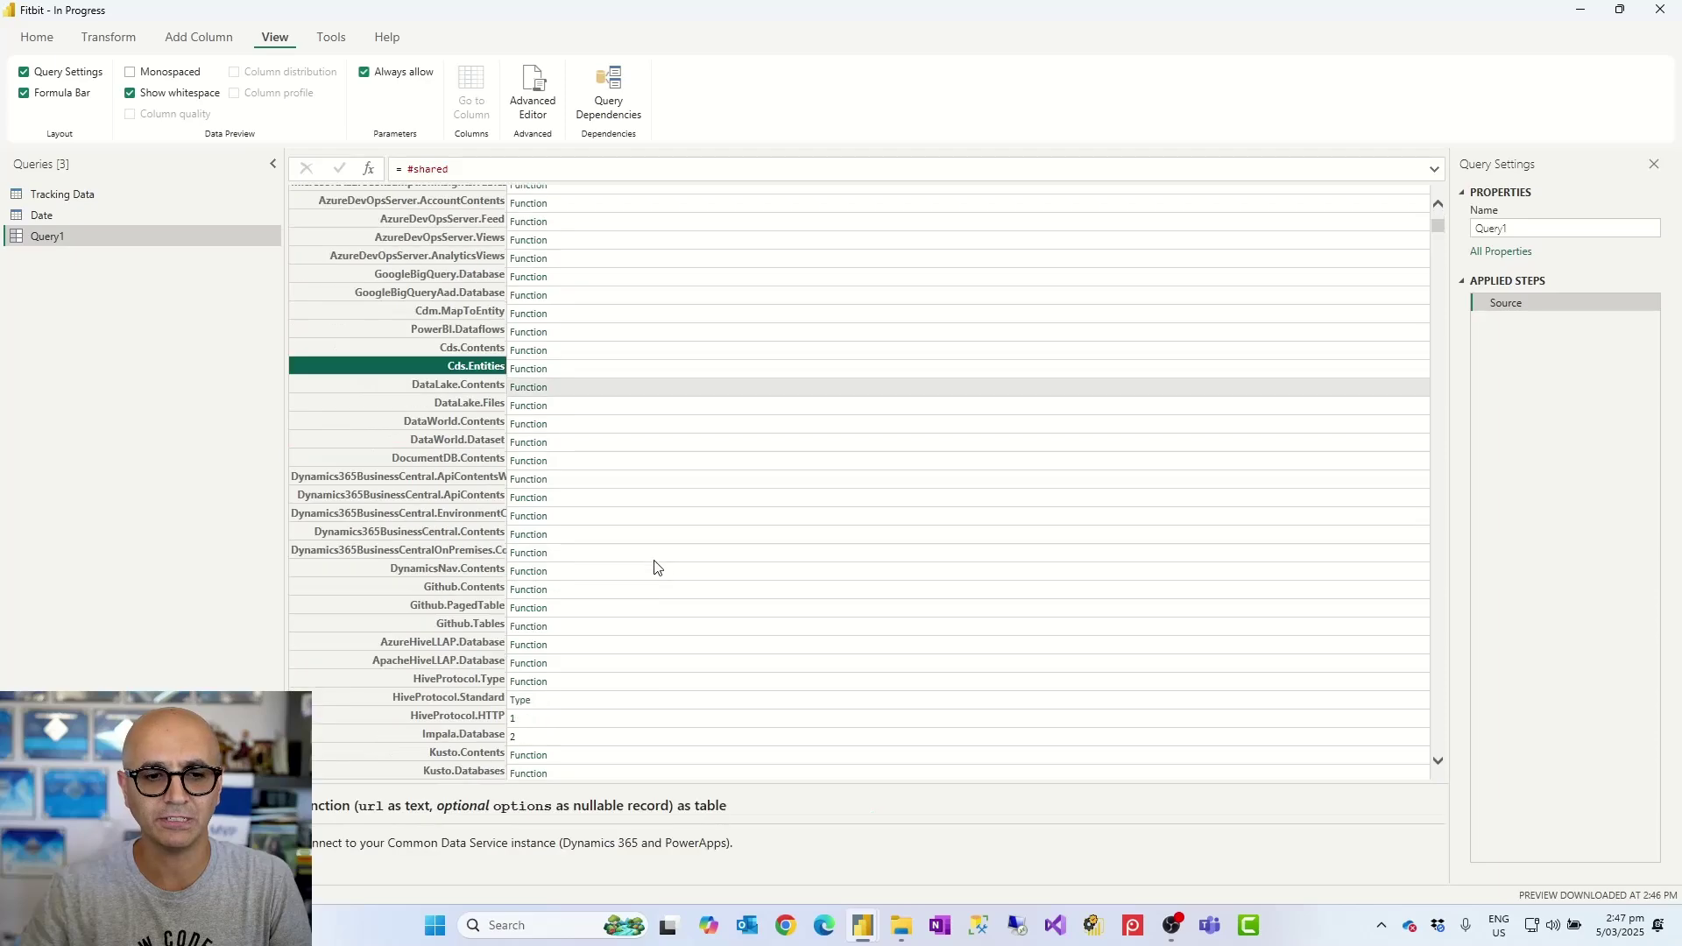
scroll(653, 557, "down", 20)
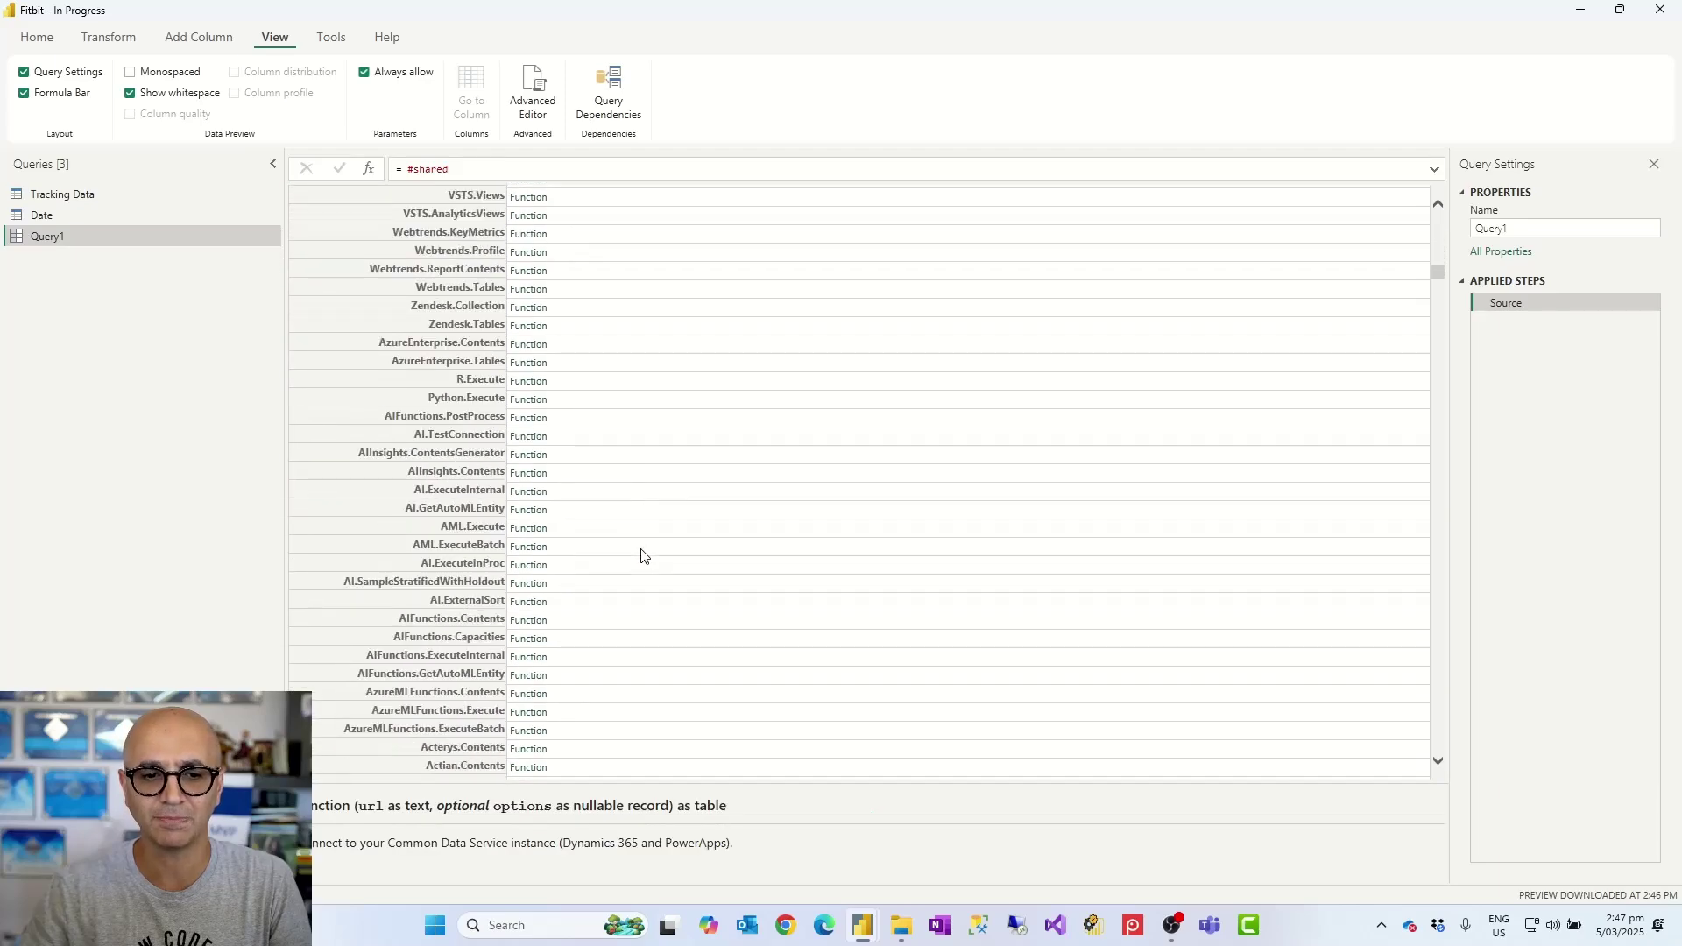
scroll(641, 557, "down", 20)
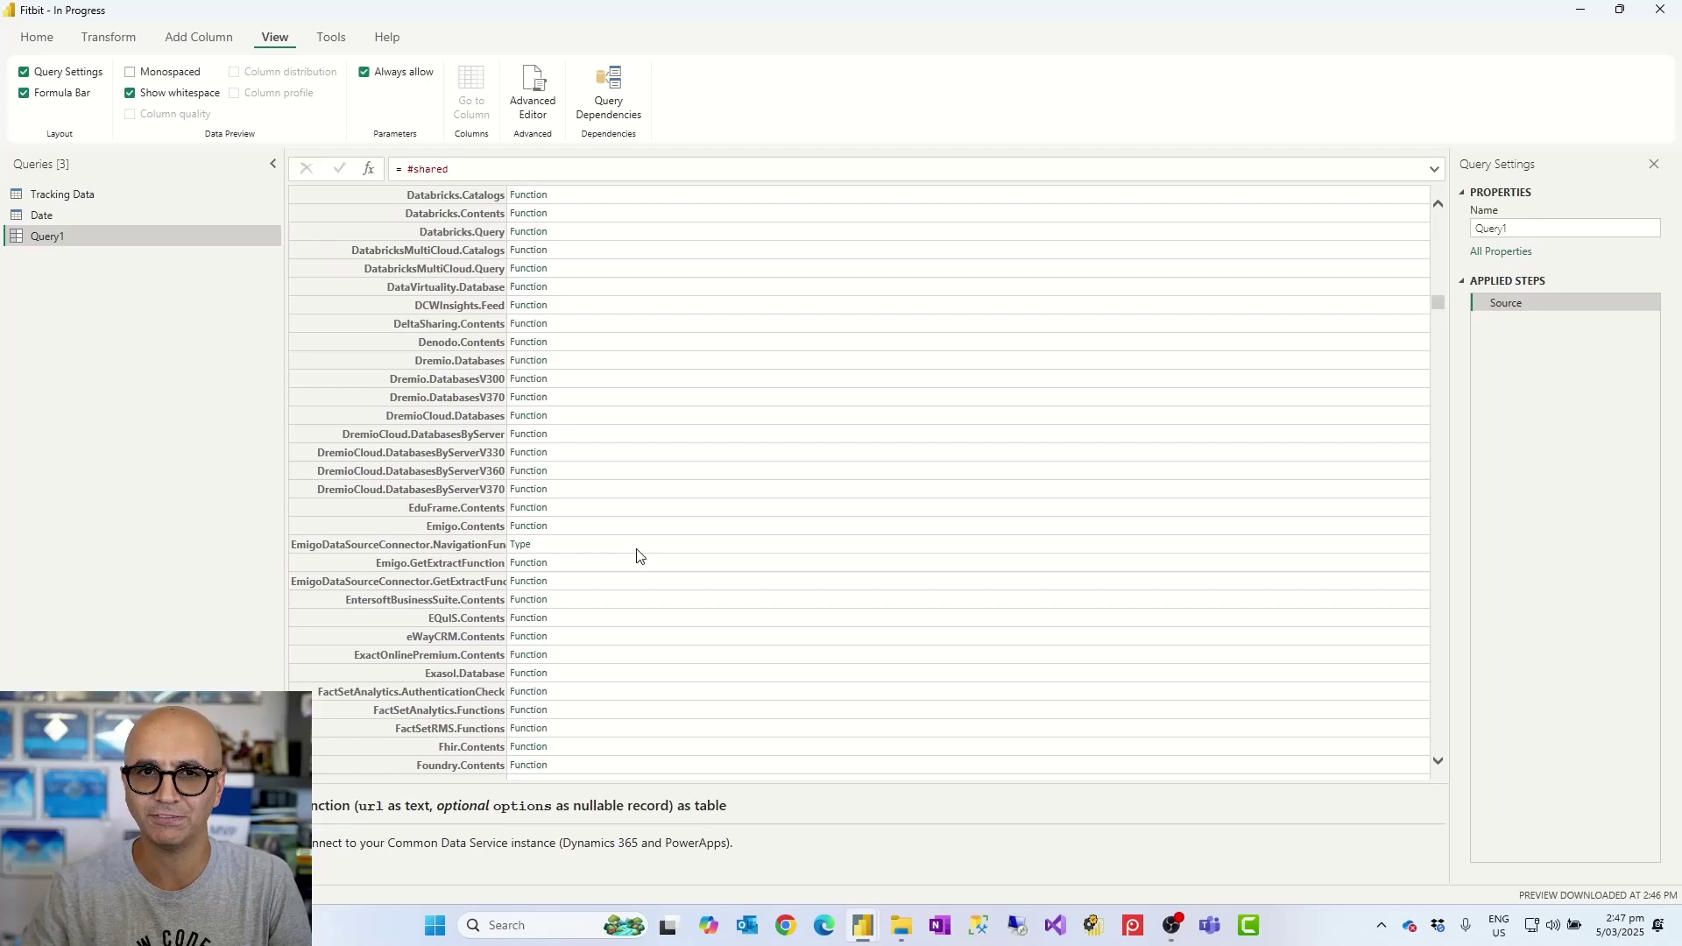
scroll(631, 560, "down", 20)
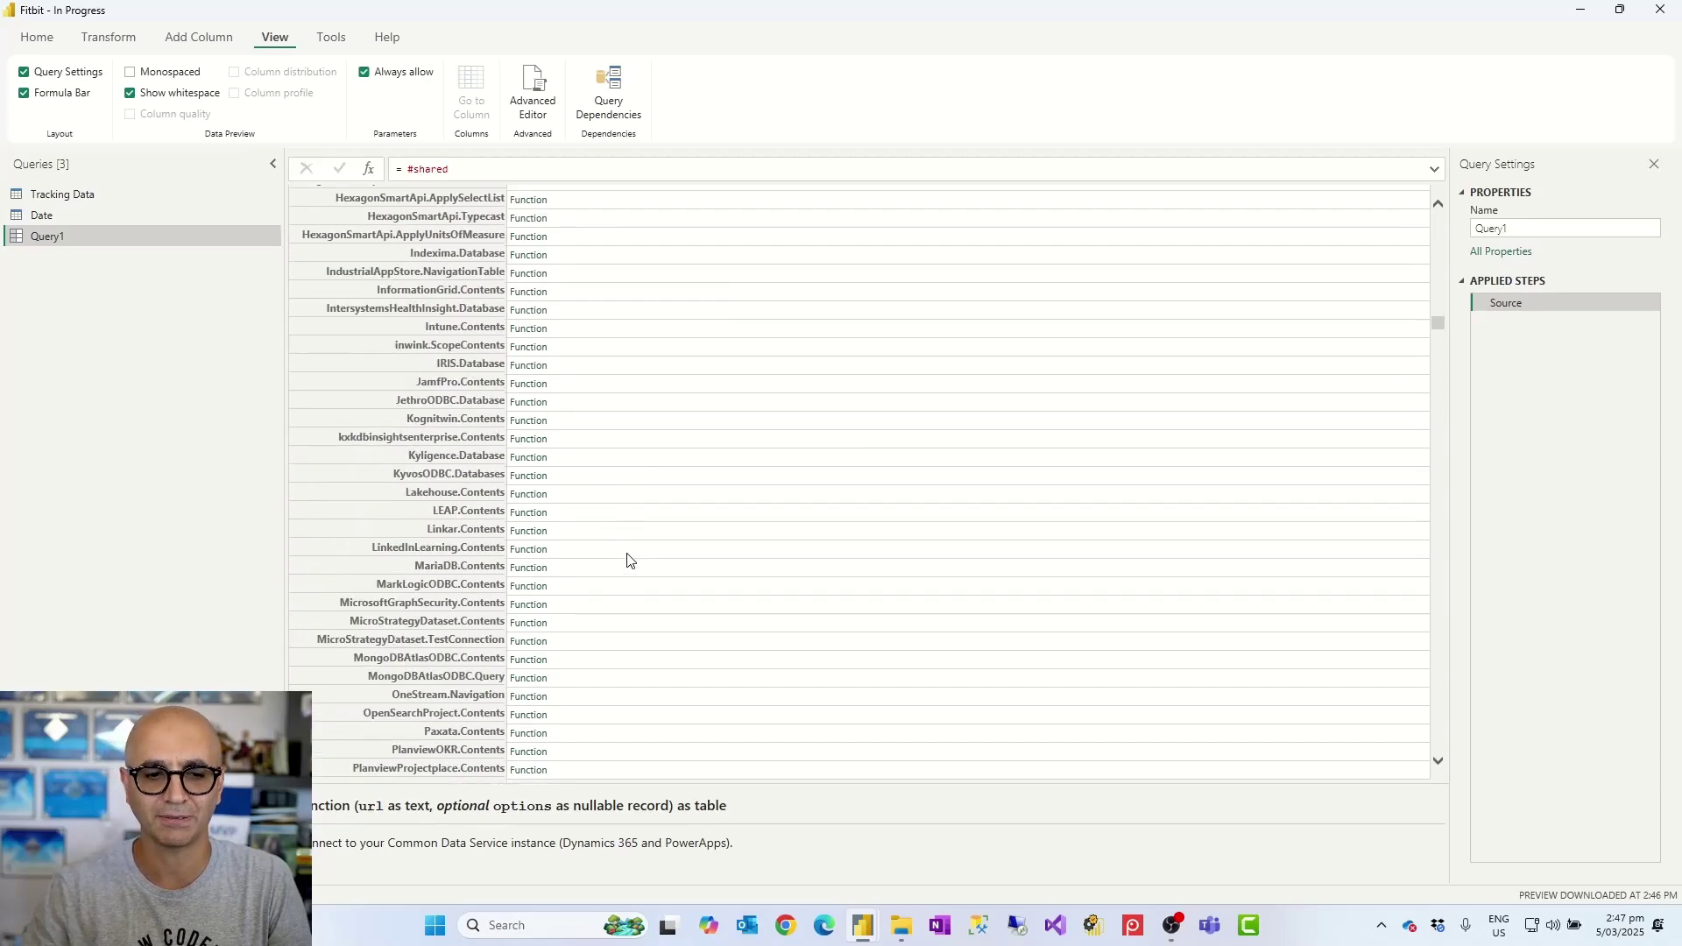
scroll(628, 562, "down", 20)
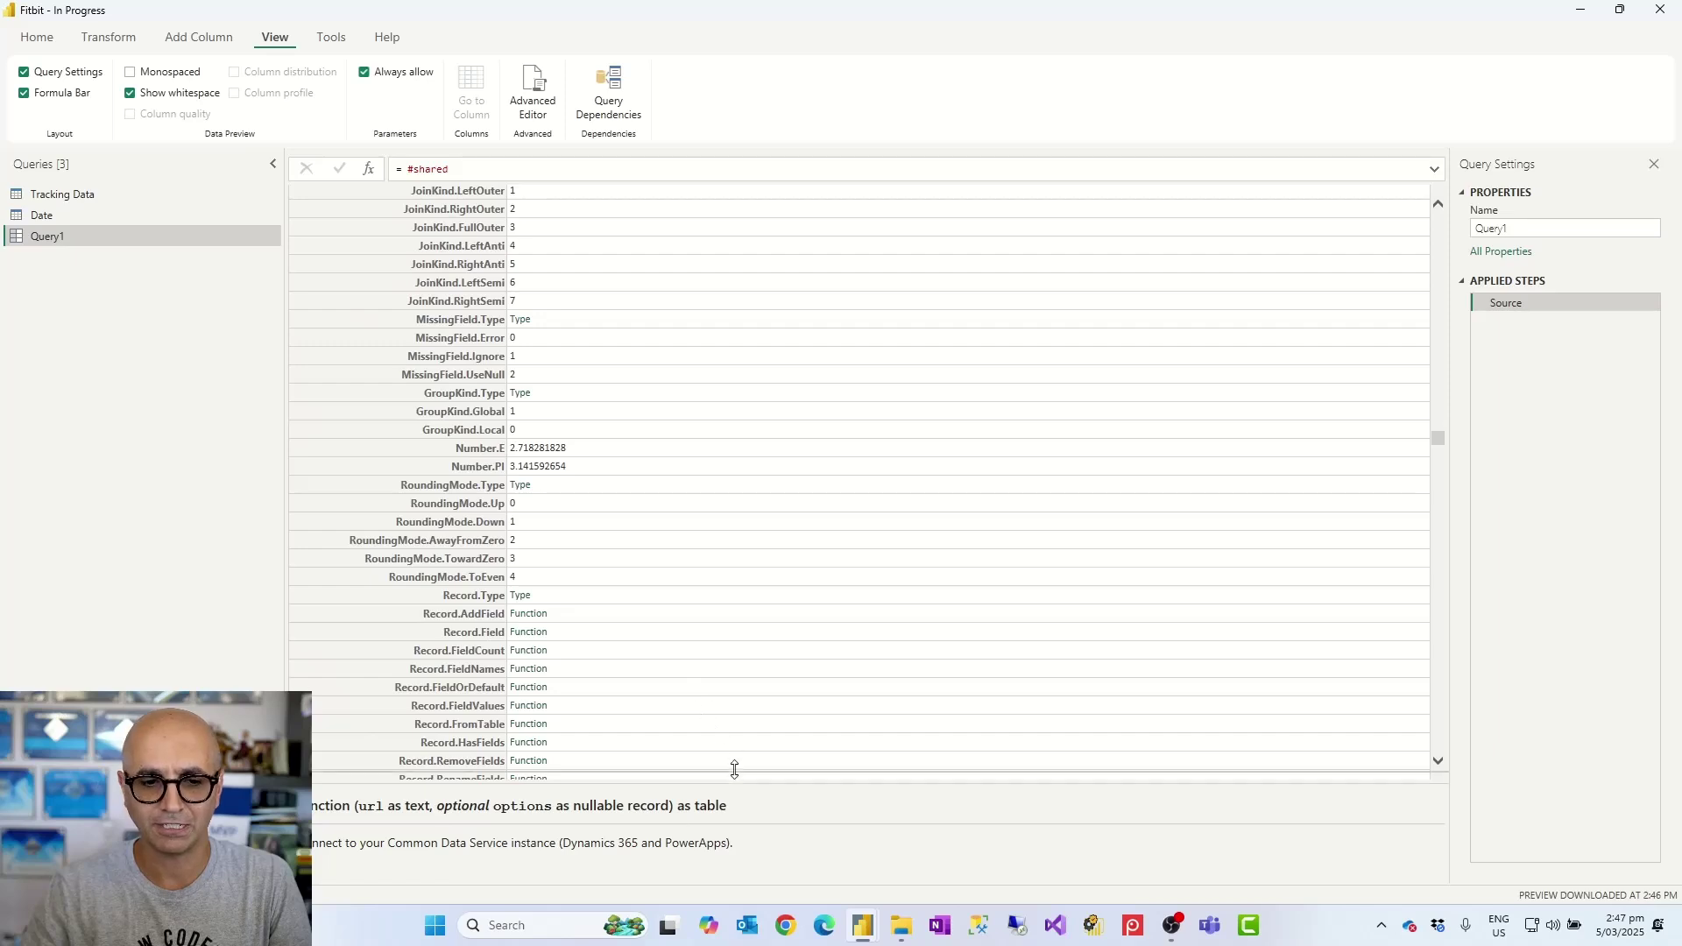
left_click_drag(735, 770, 732, 717)
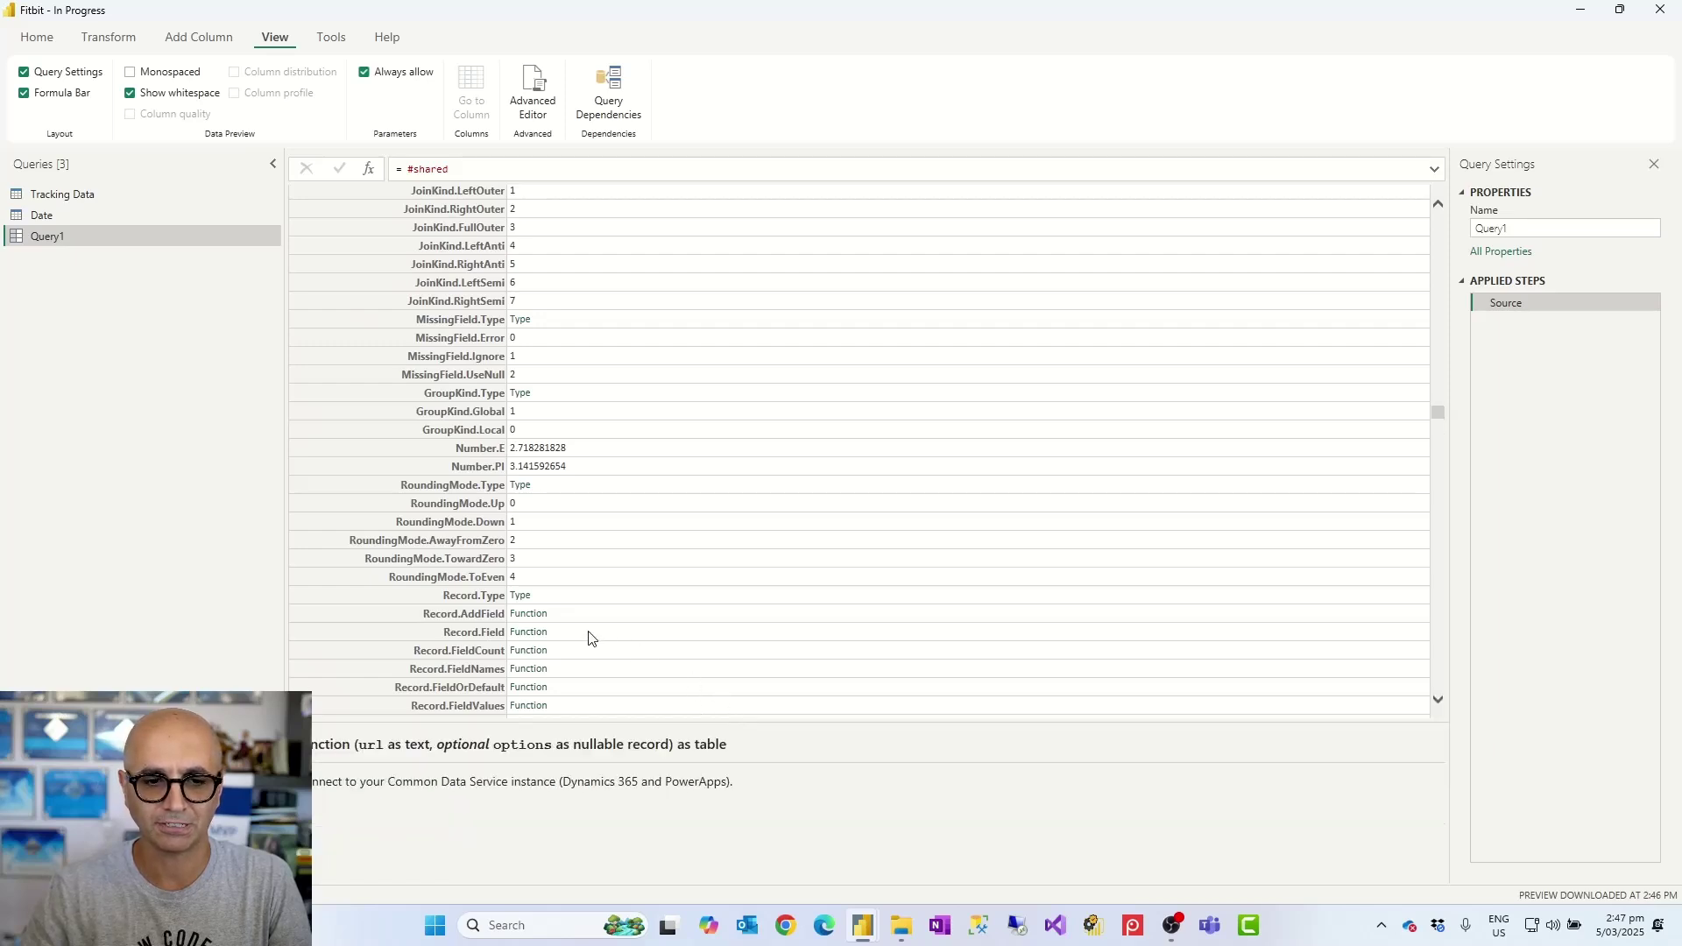
scroll(569, 530, "down", 7)
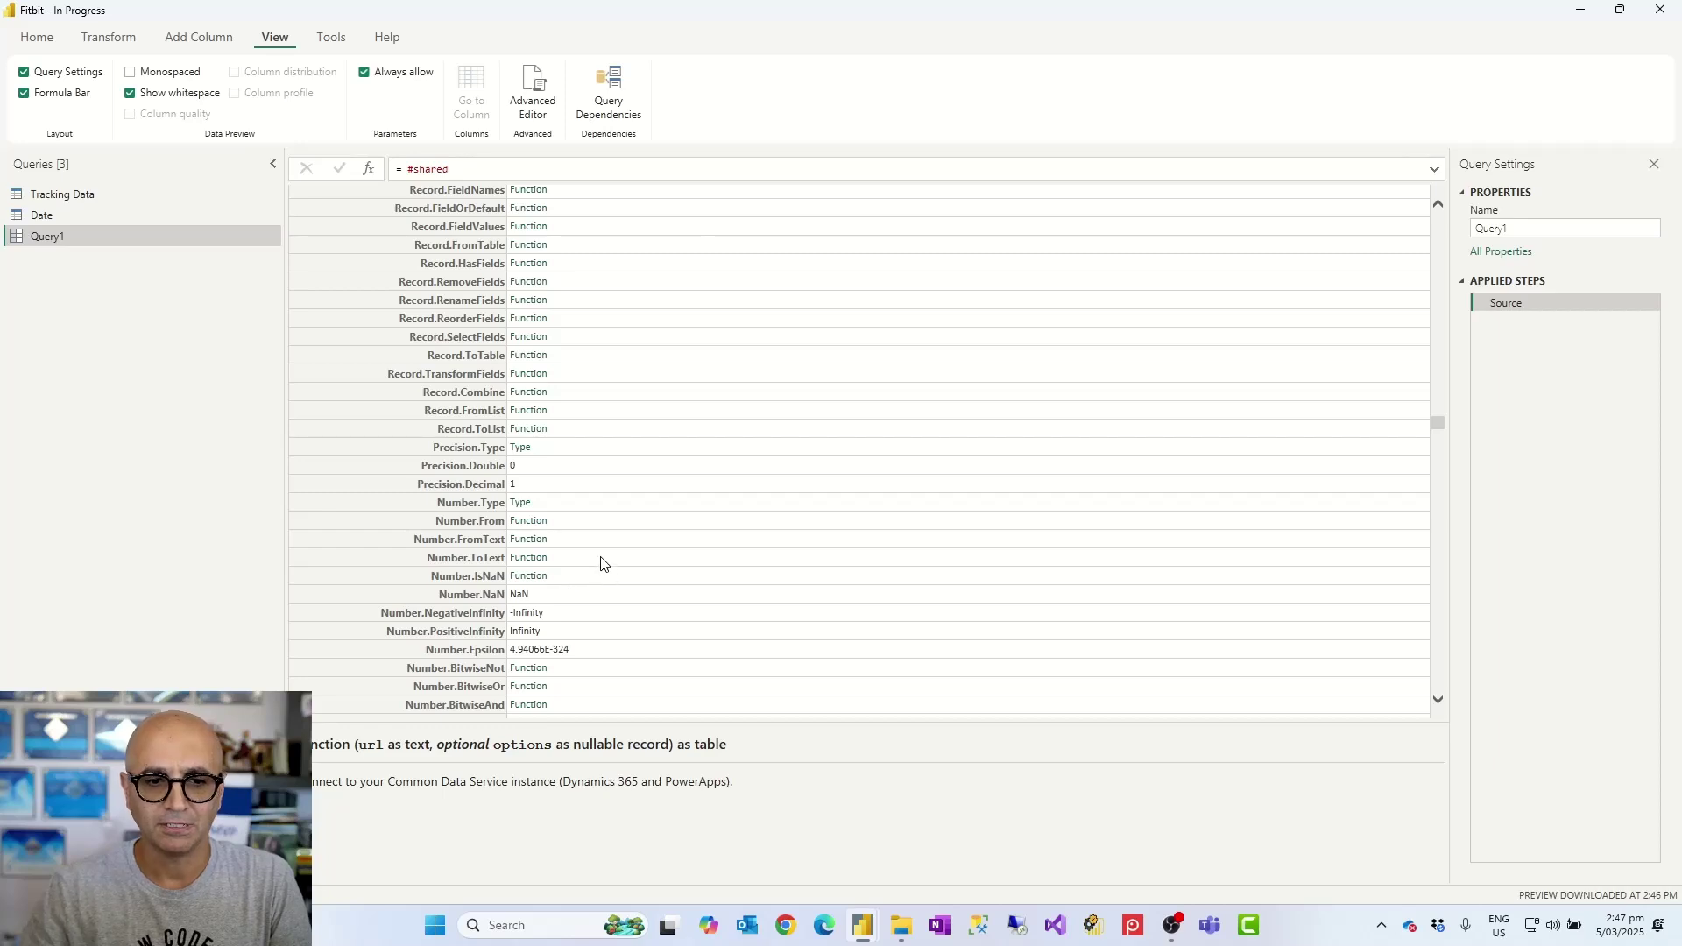
Display Number.ToText documentation and scroll through its examples, such as Number.ToText(-0.1234, "P1").
left_click(597, 557)
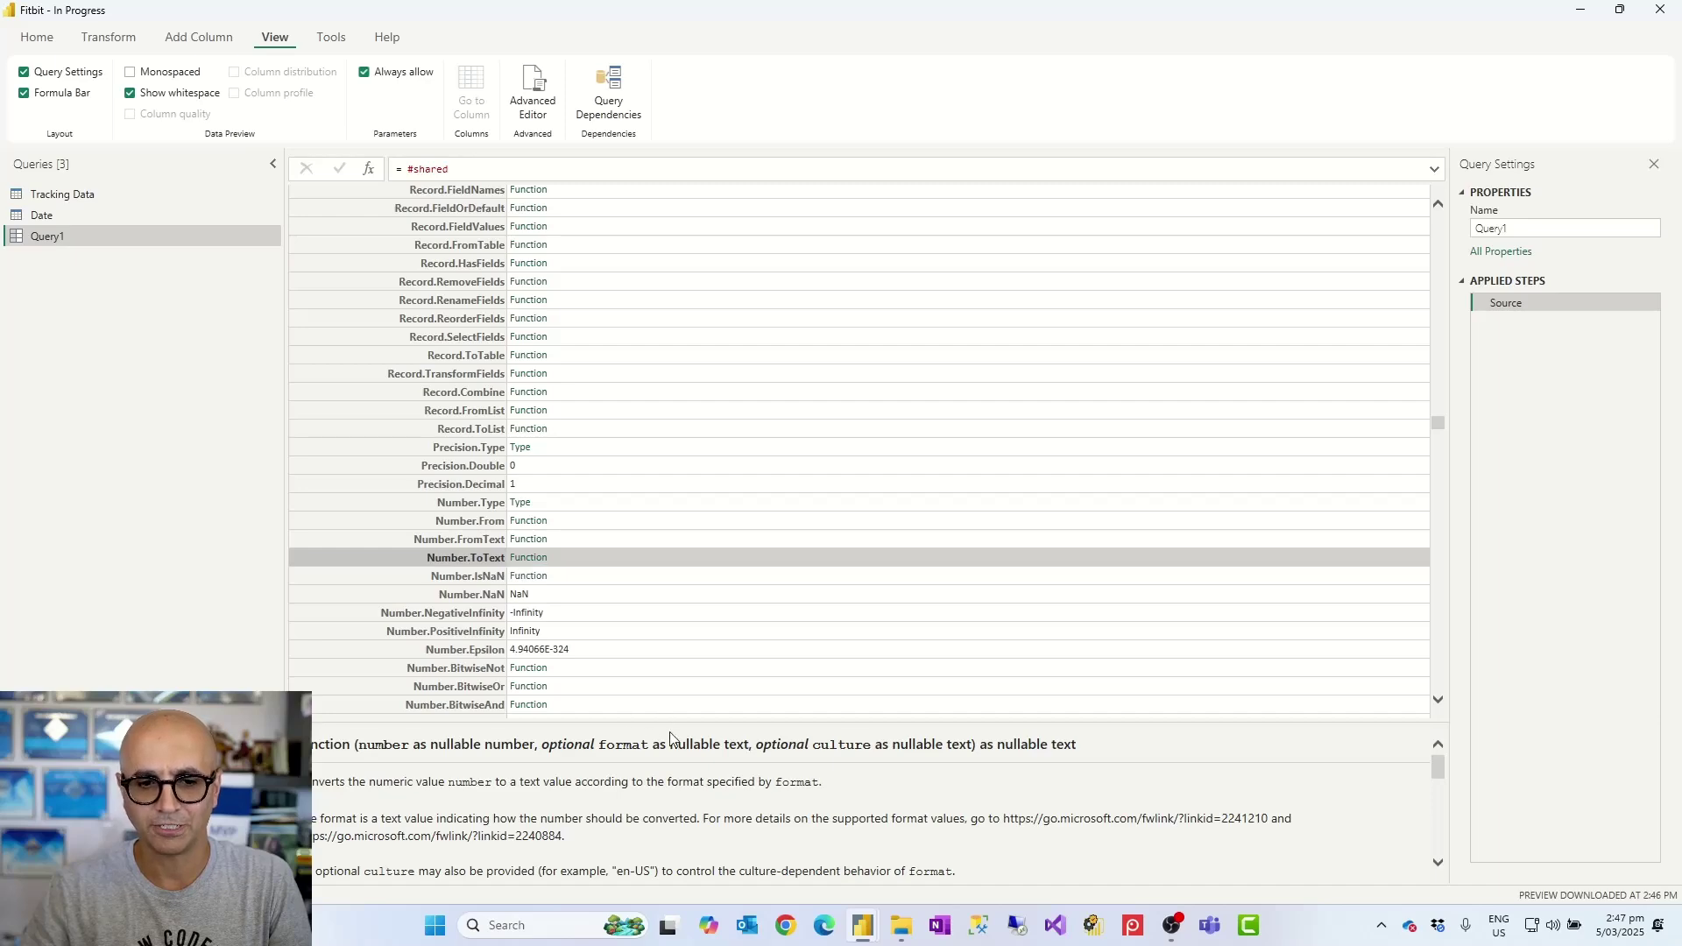
left_click_drag(672, 721, 673, 626)
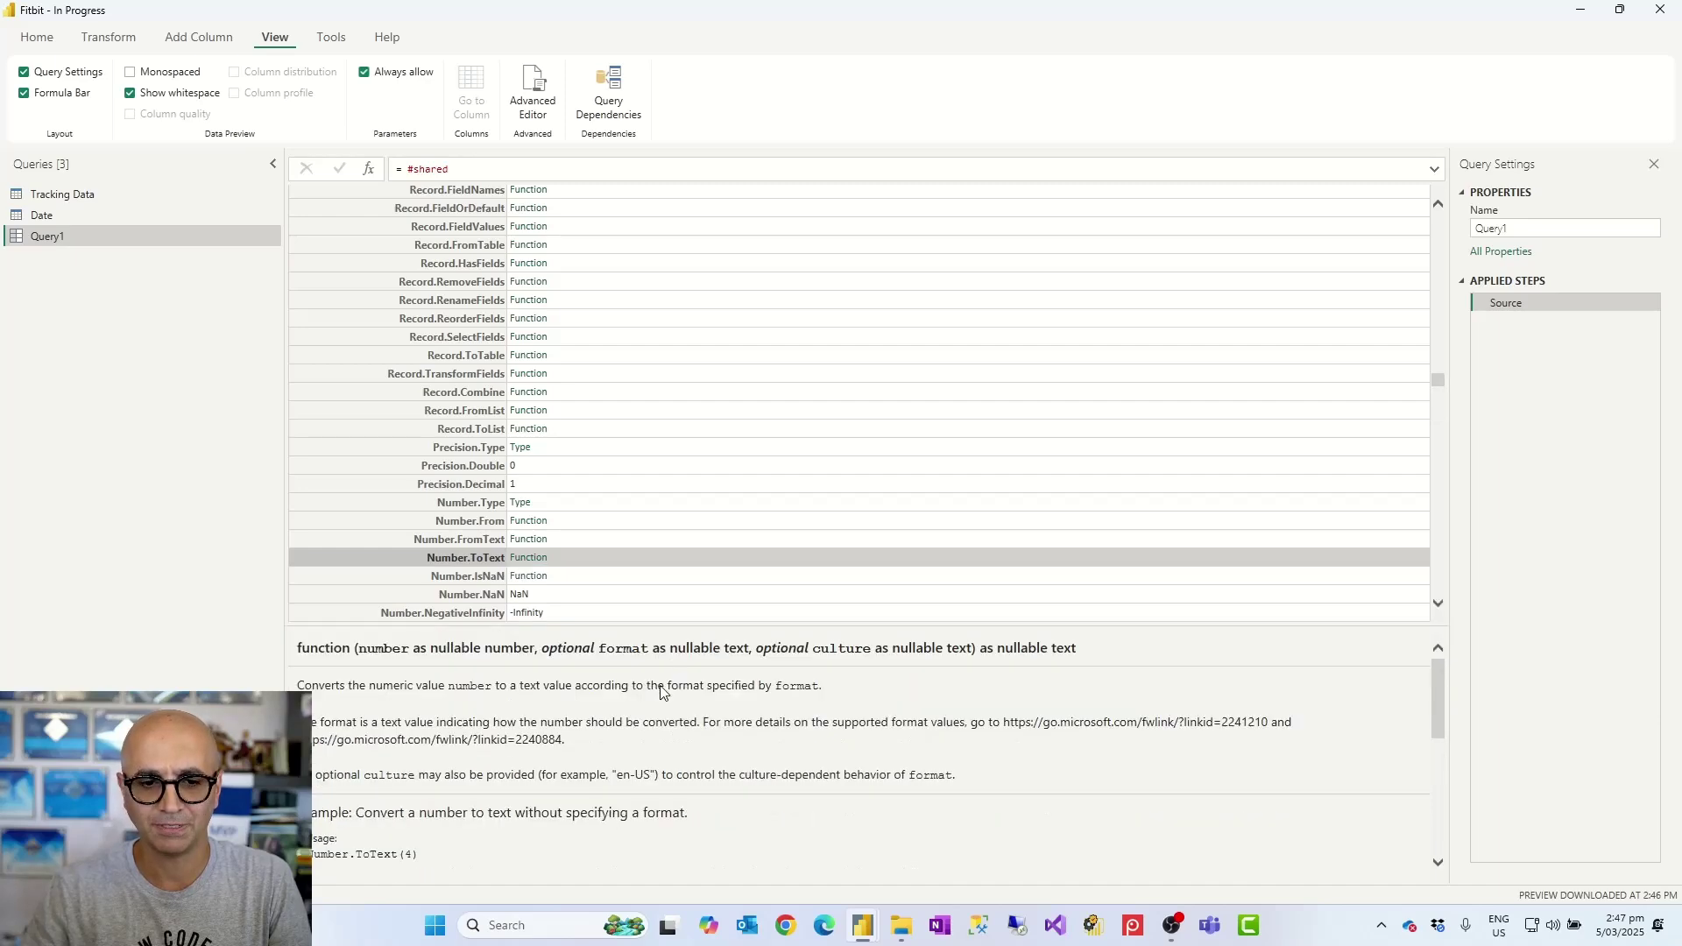
scroll(657, 698, "down", 2)
scroll(657, 698, "up", 2)
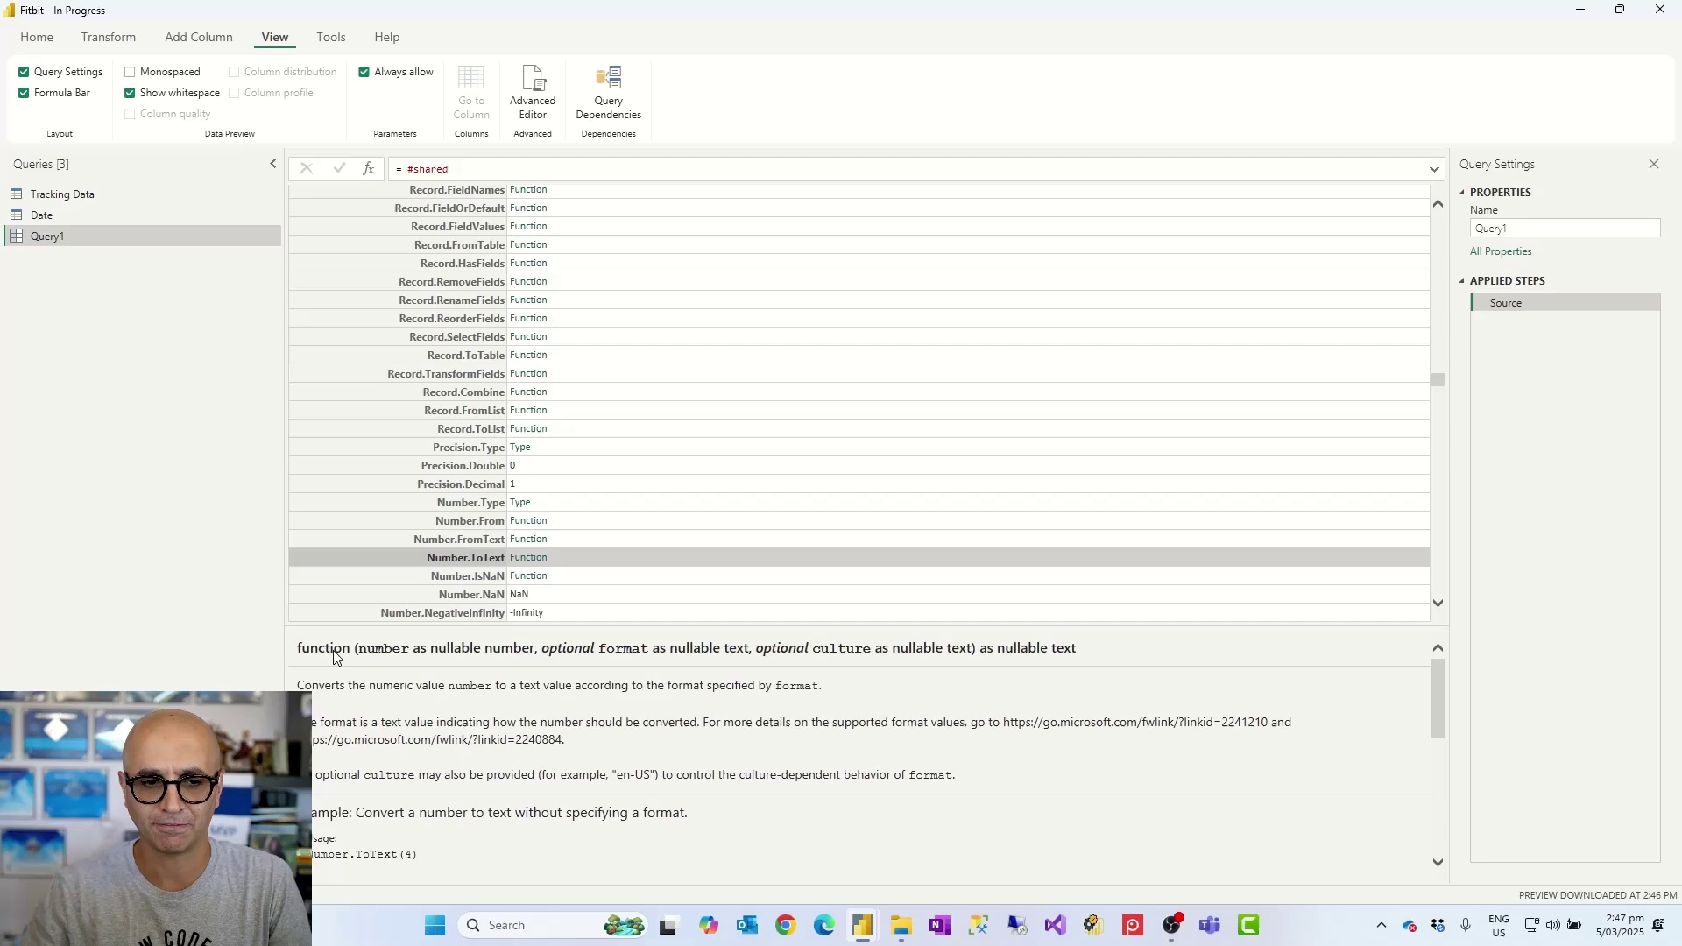
scroll(368, 823, "down", 4)
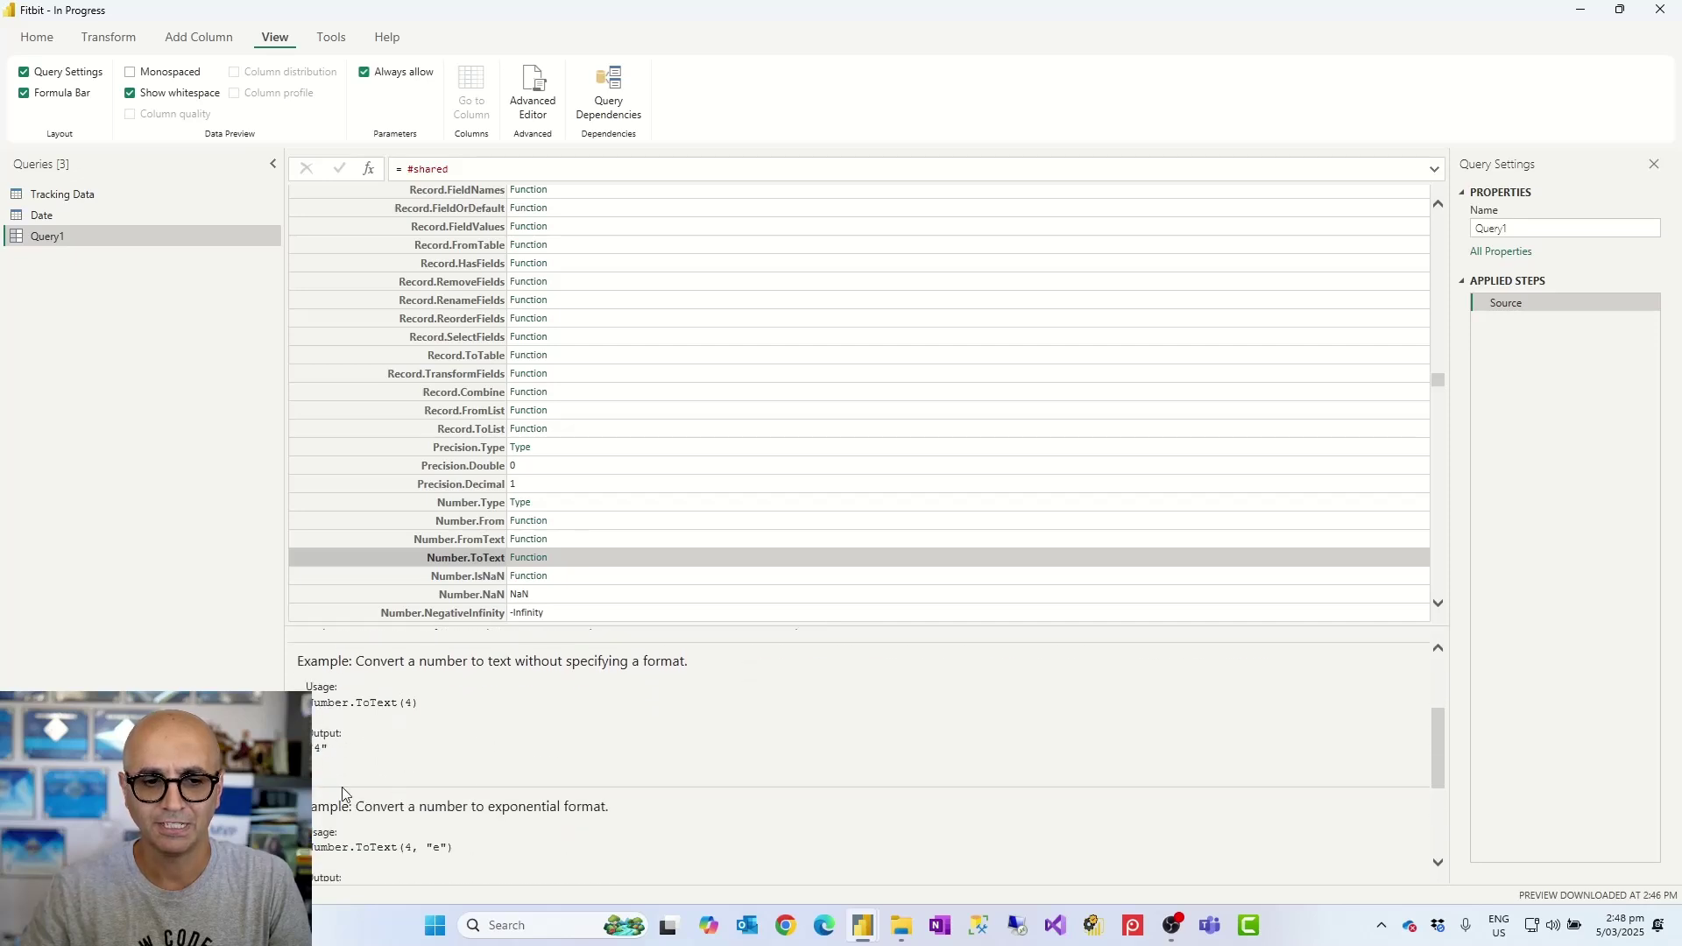
scroll(429, 766, "up", 1)
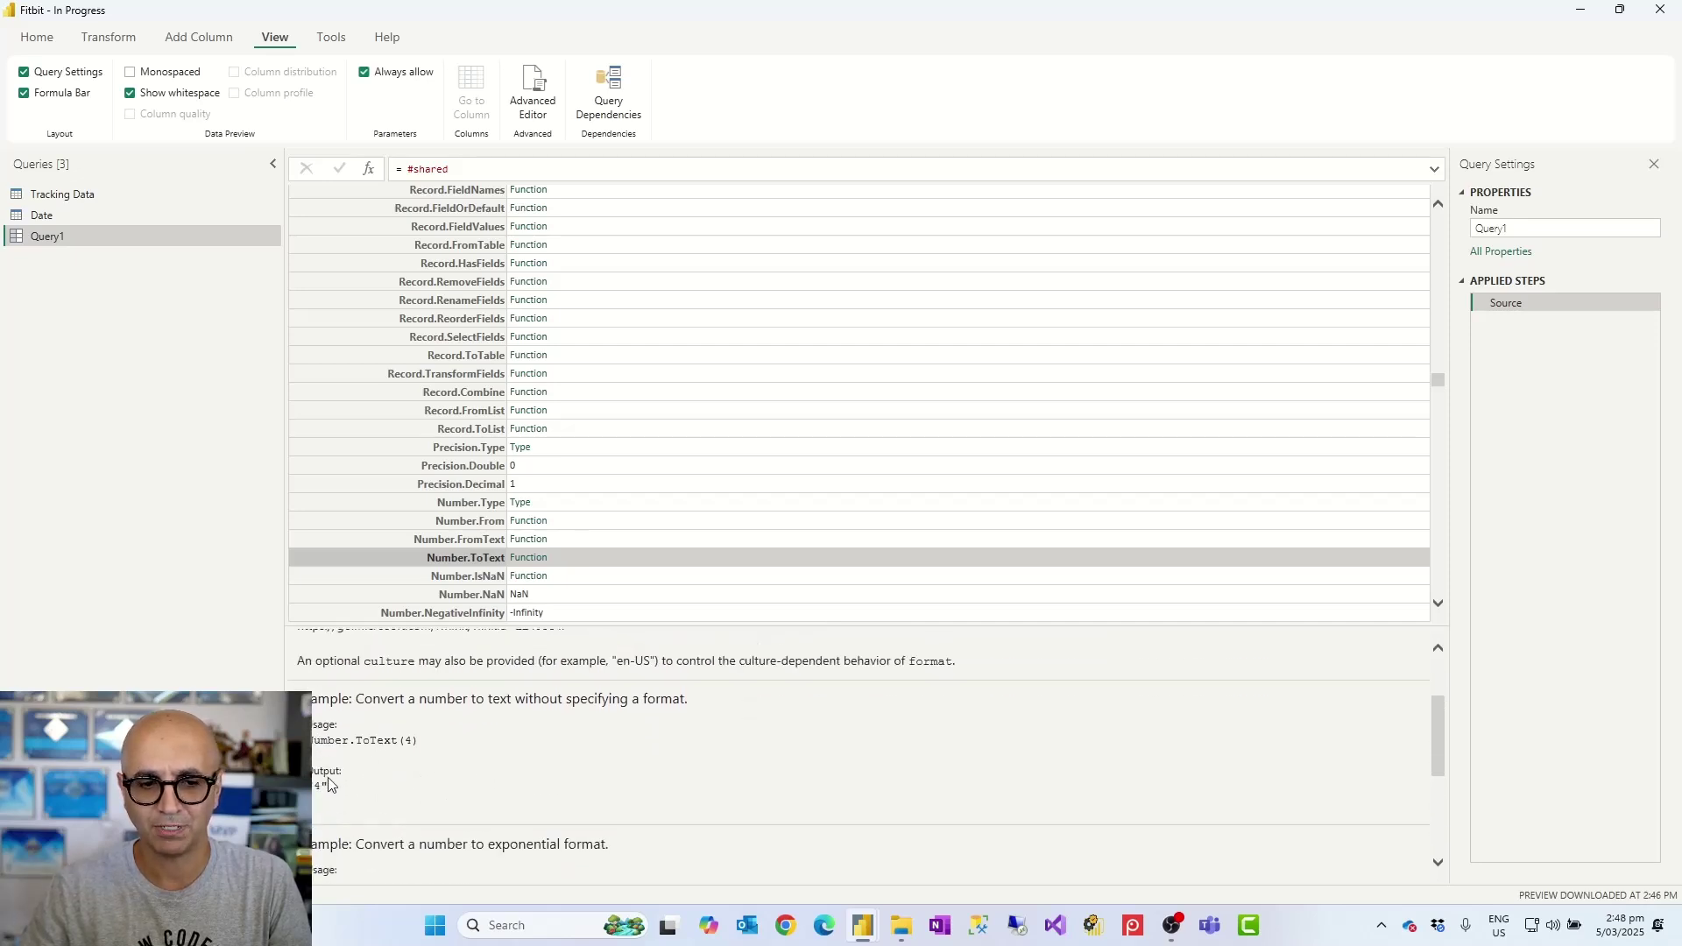
scroll(337, 781, "down", 4)
scroll(368, 788, "down", 2)
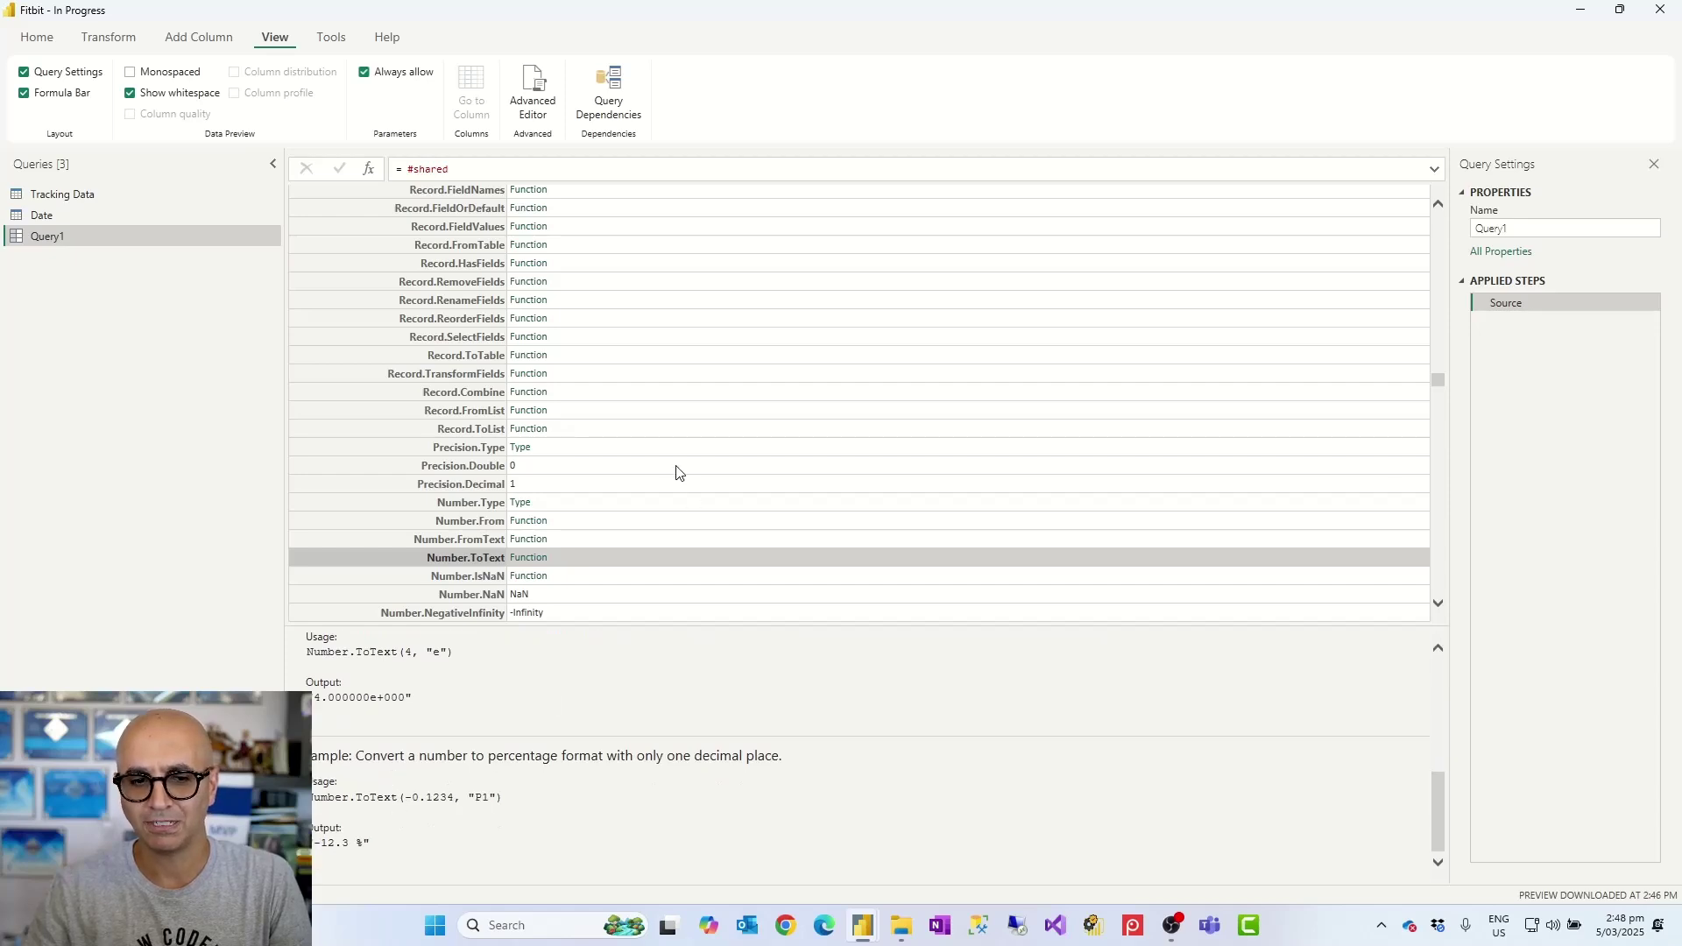
scroll(666, 464, "down", 3)
scroll(666, 461, "down", 6)
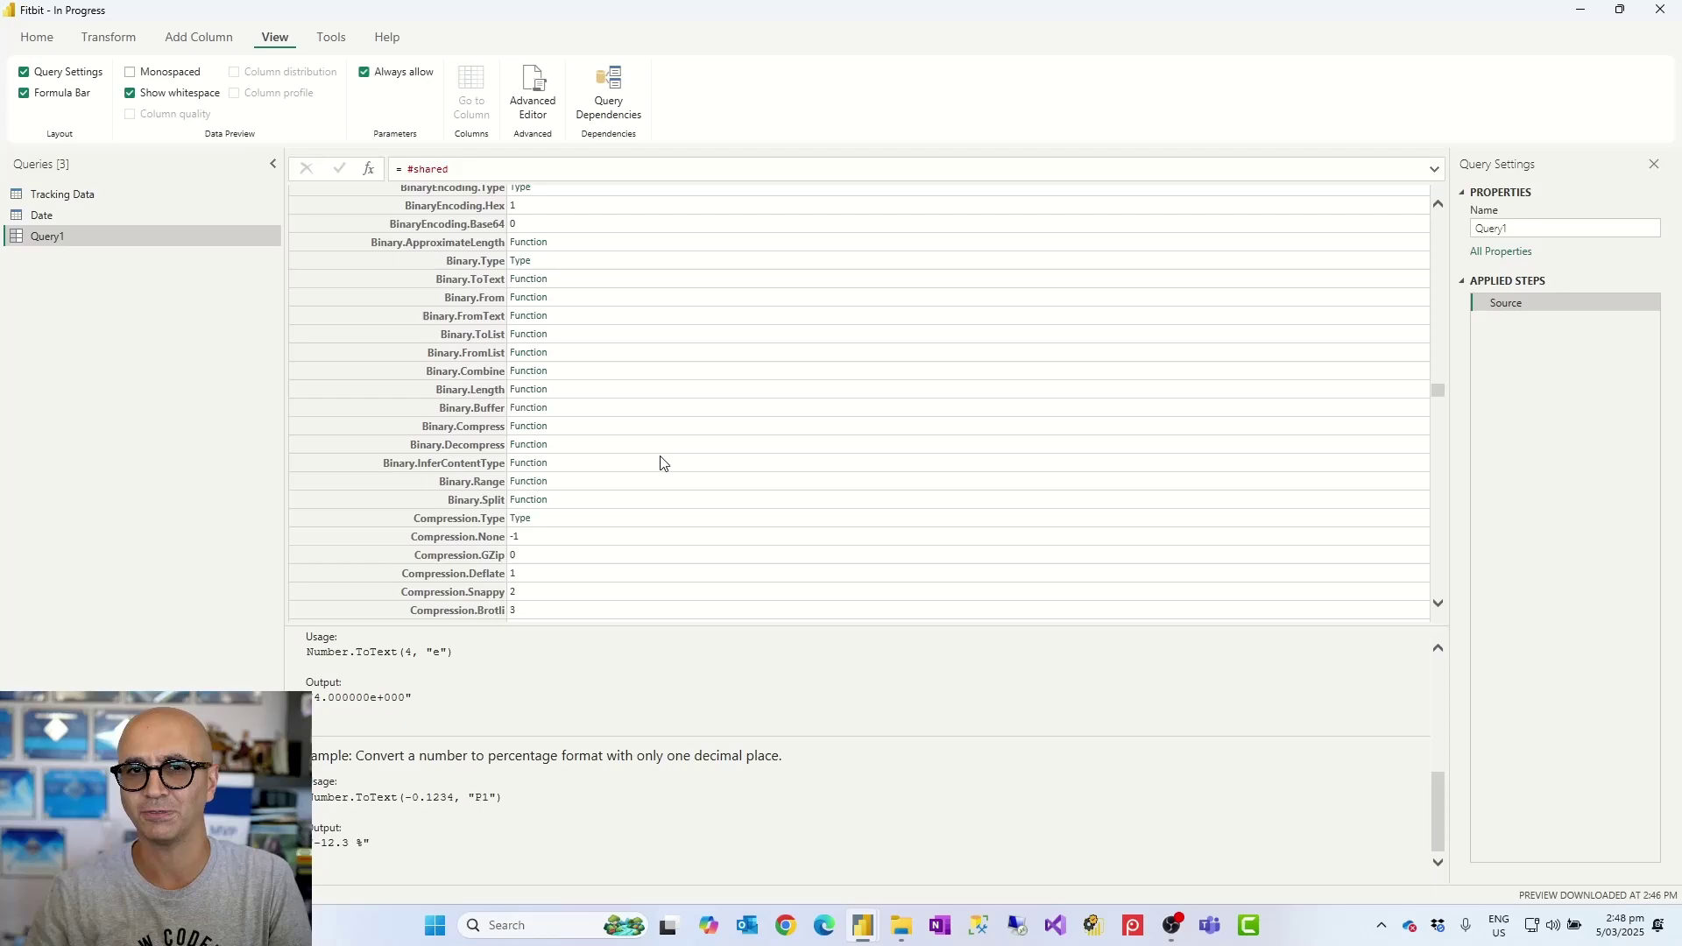
scroll(569, 456, "down", 5)
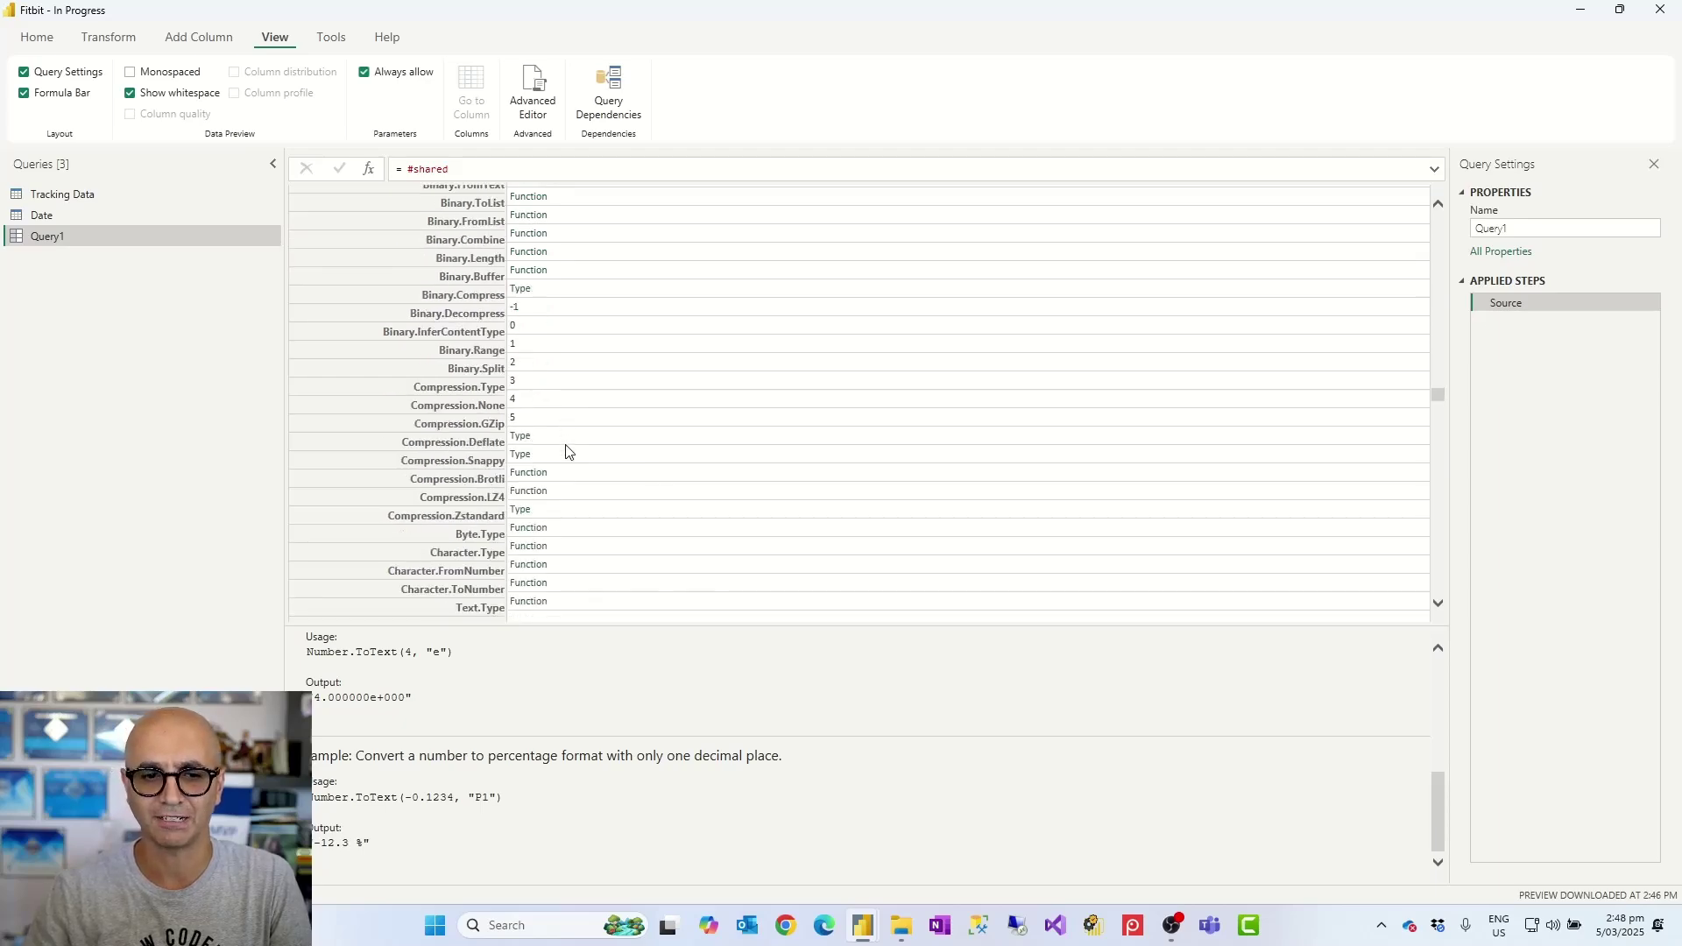
scroll(578, 455, "up", 20)
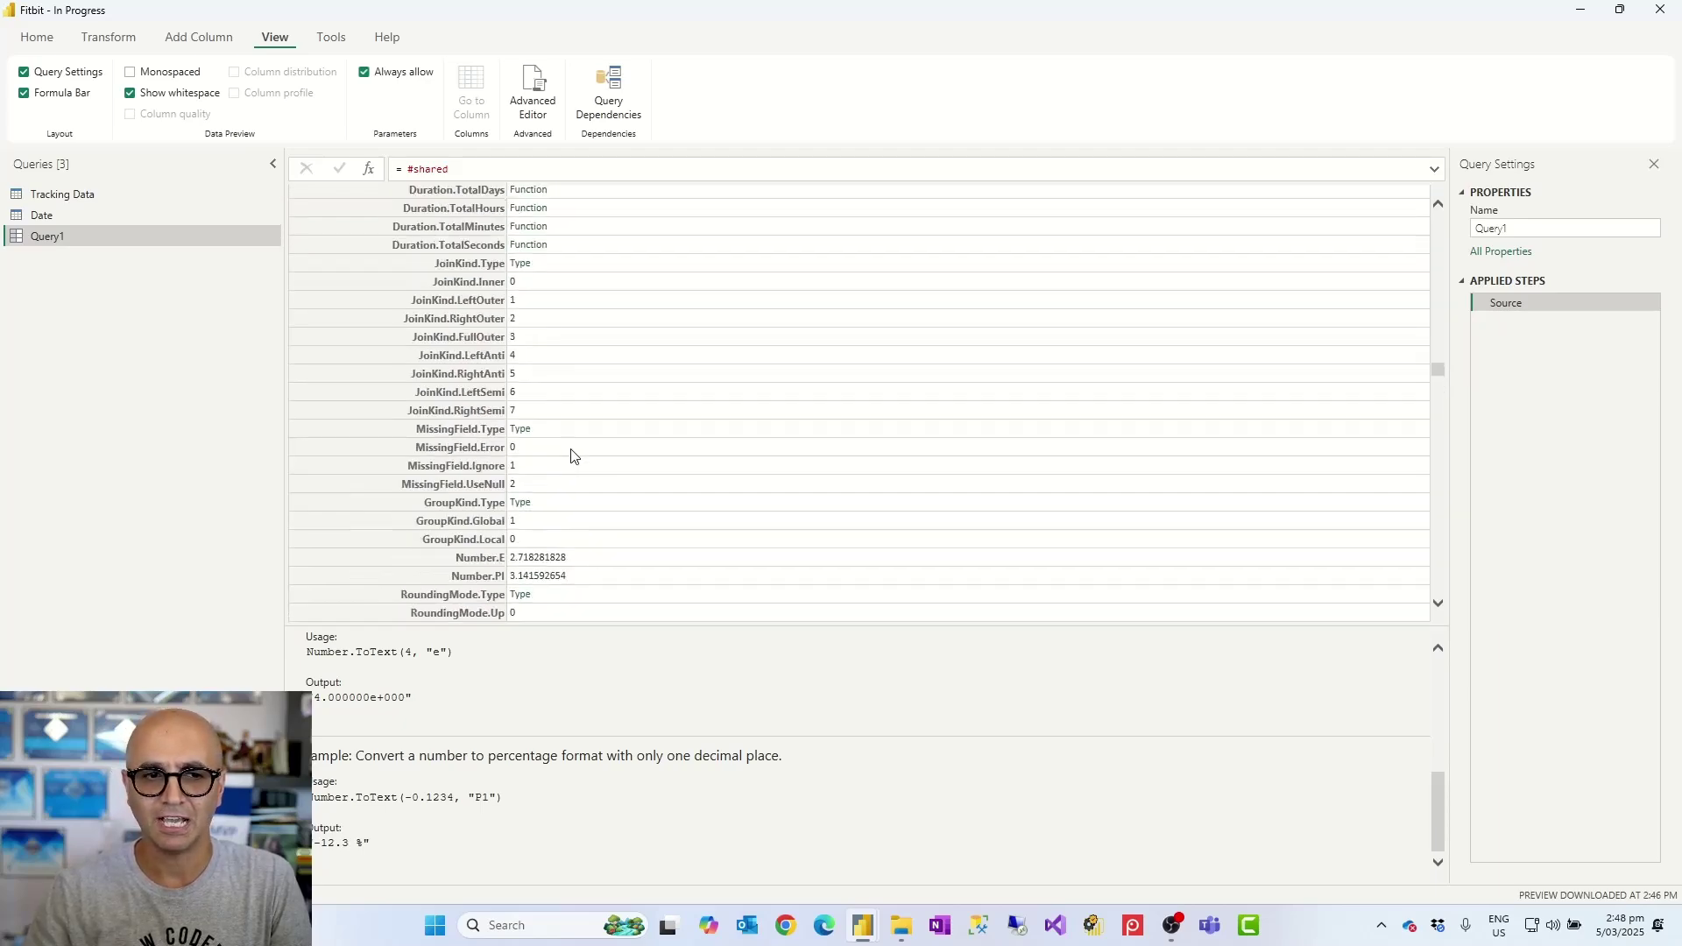
Return the #shared list to its top rows (Tracking Data, Date, Query1) without documentation.
scroll(557, 448, "up", 6)
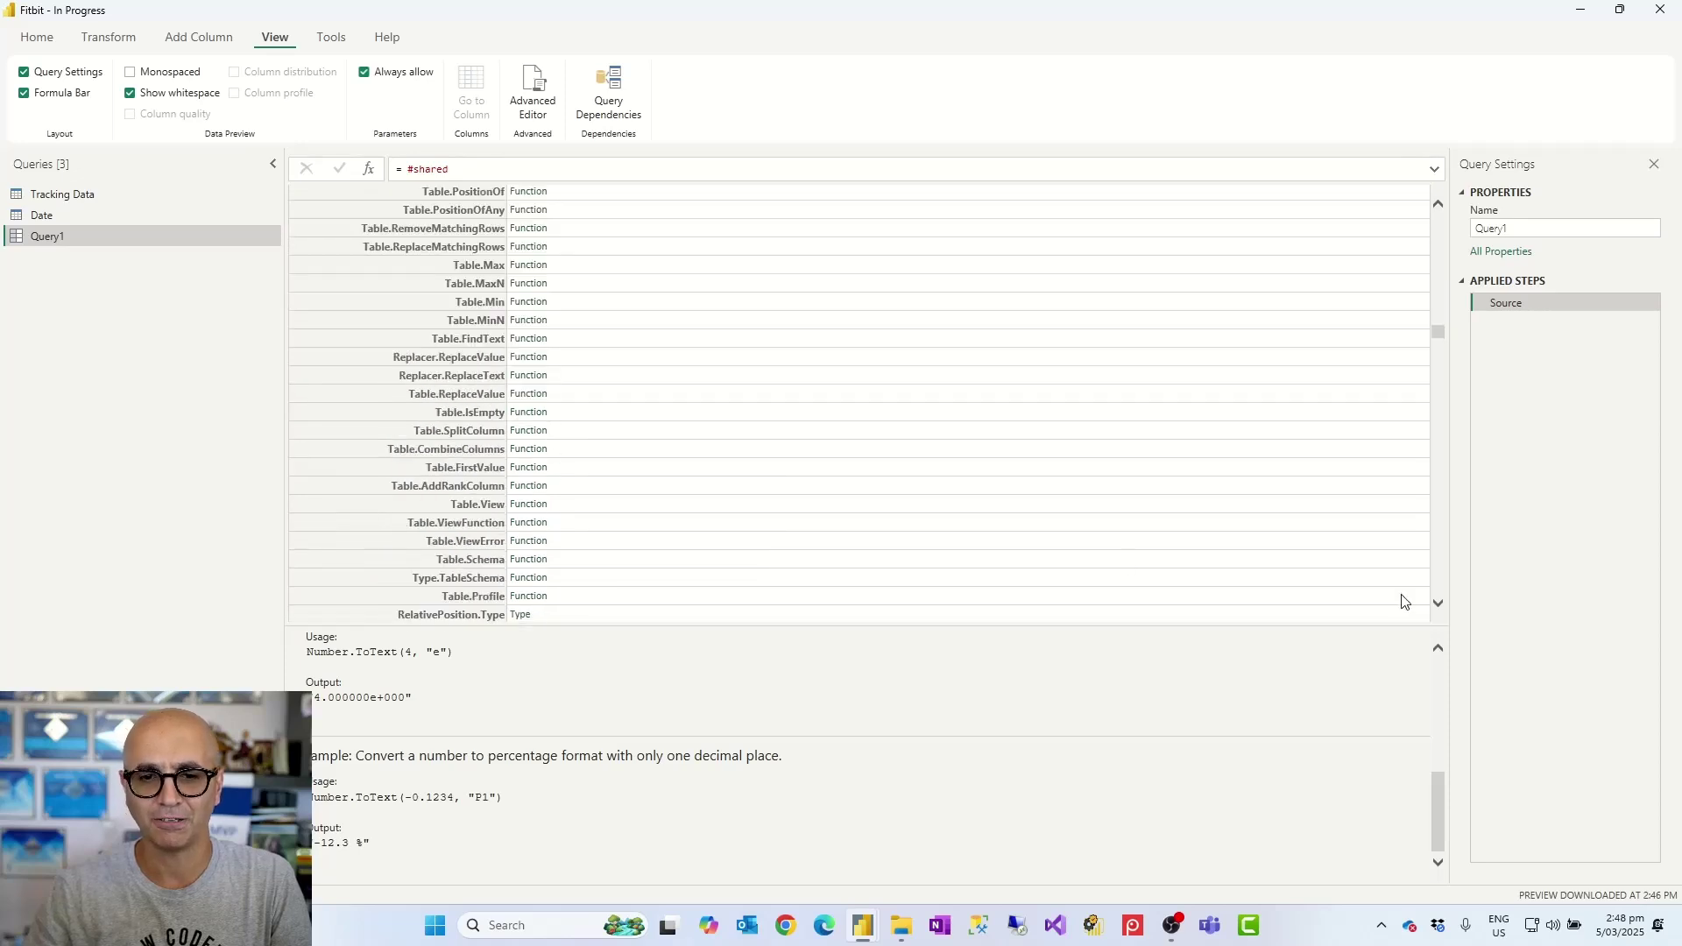
scroll(1386, 364, "up", 3)
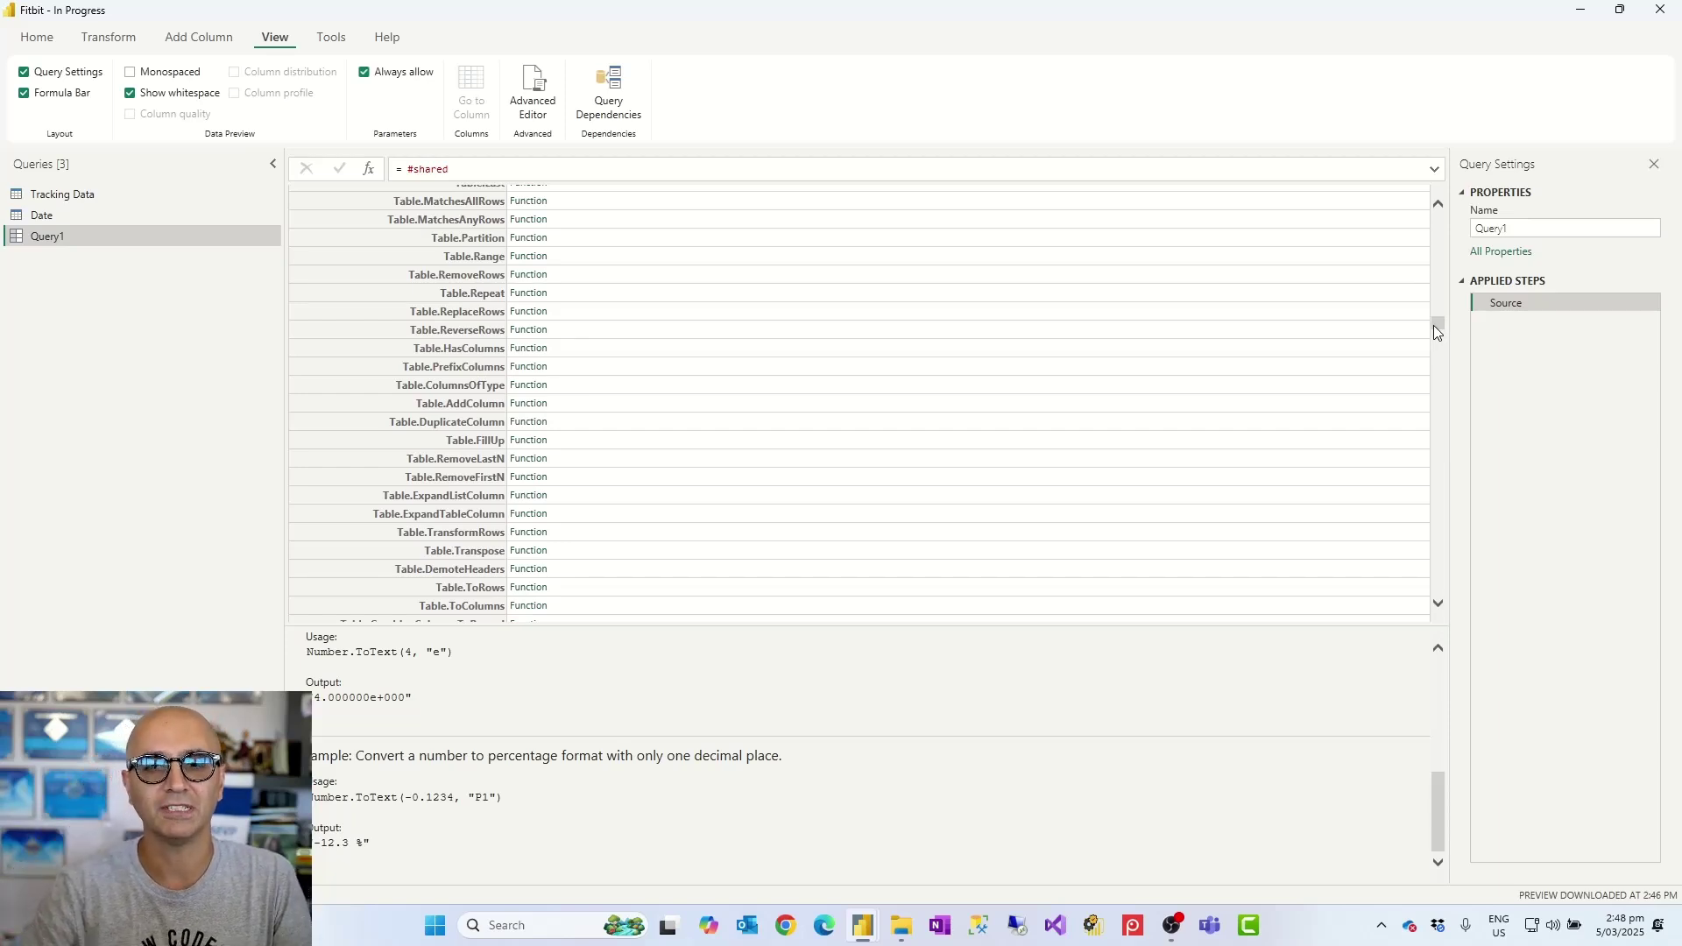
left_click_drag(1441, 326, 1439, 219)
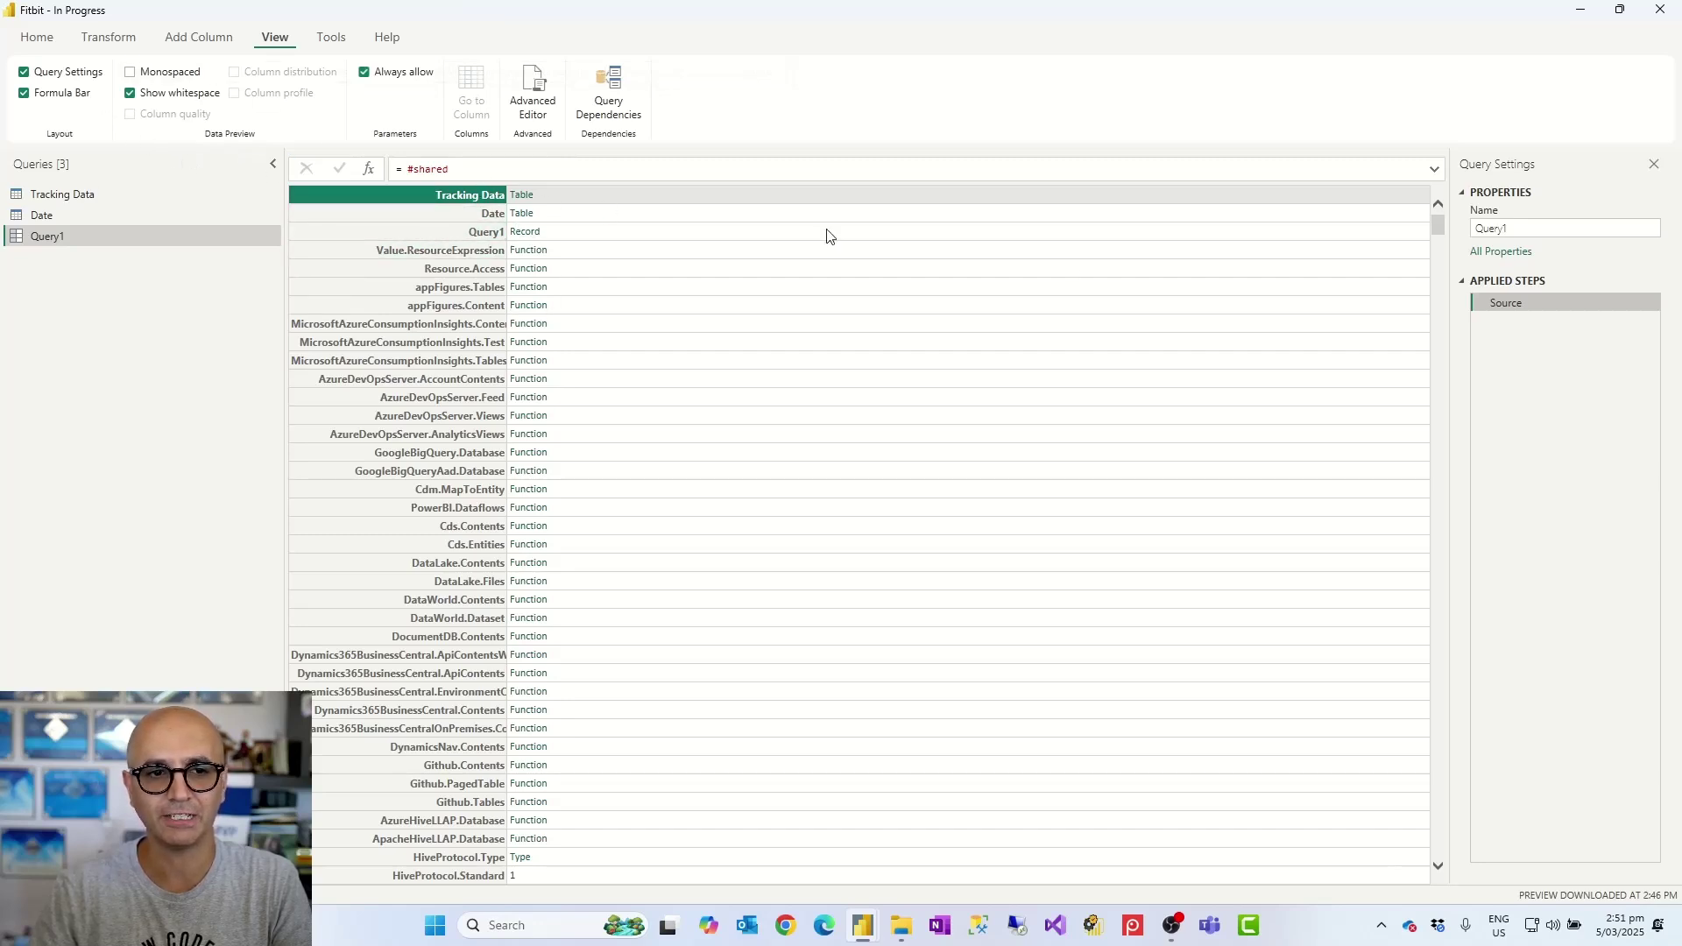
Insert a Custom1 step after Source with formula = Record.ToTable(Source), giving a Name/Value table.
right_click(1527, 304)
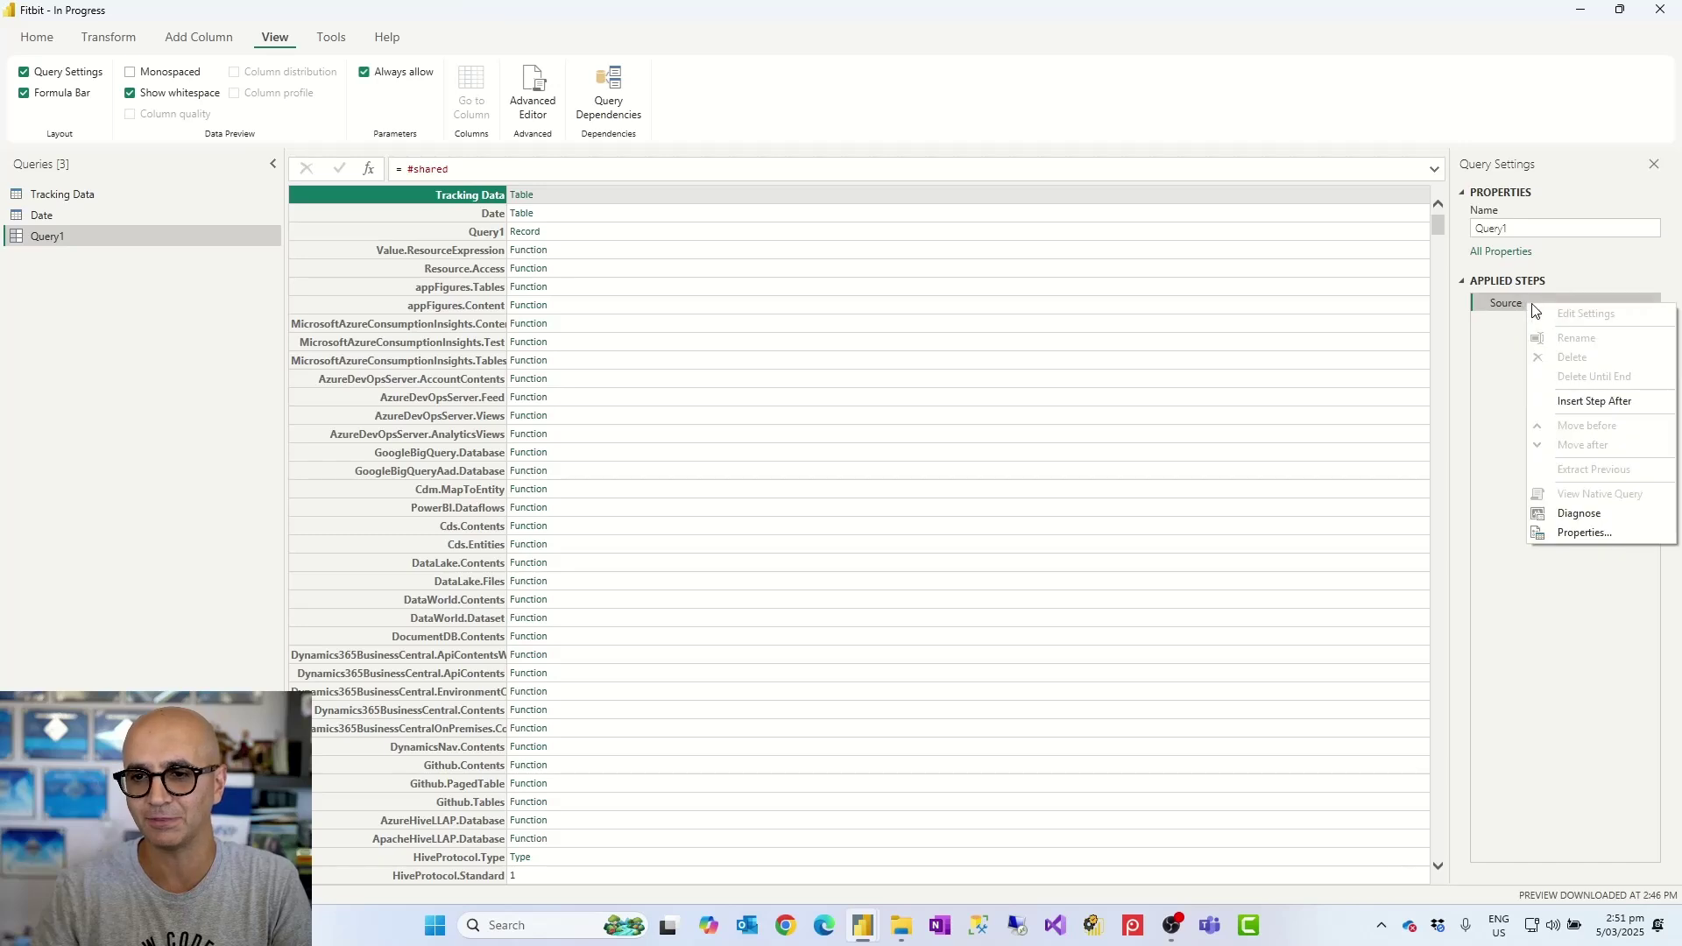
left_click(1581, 409)
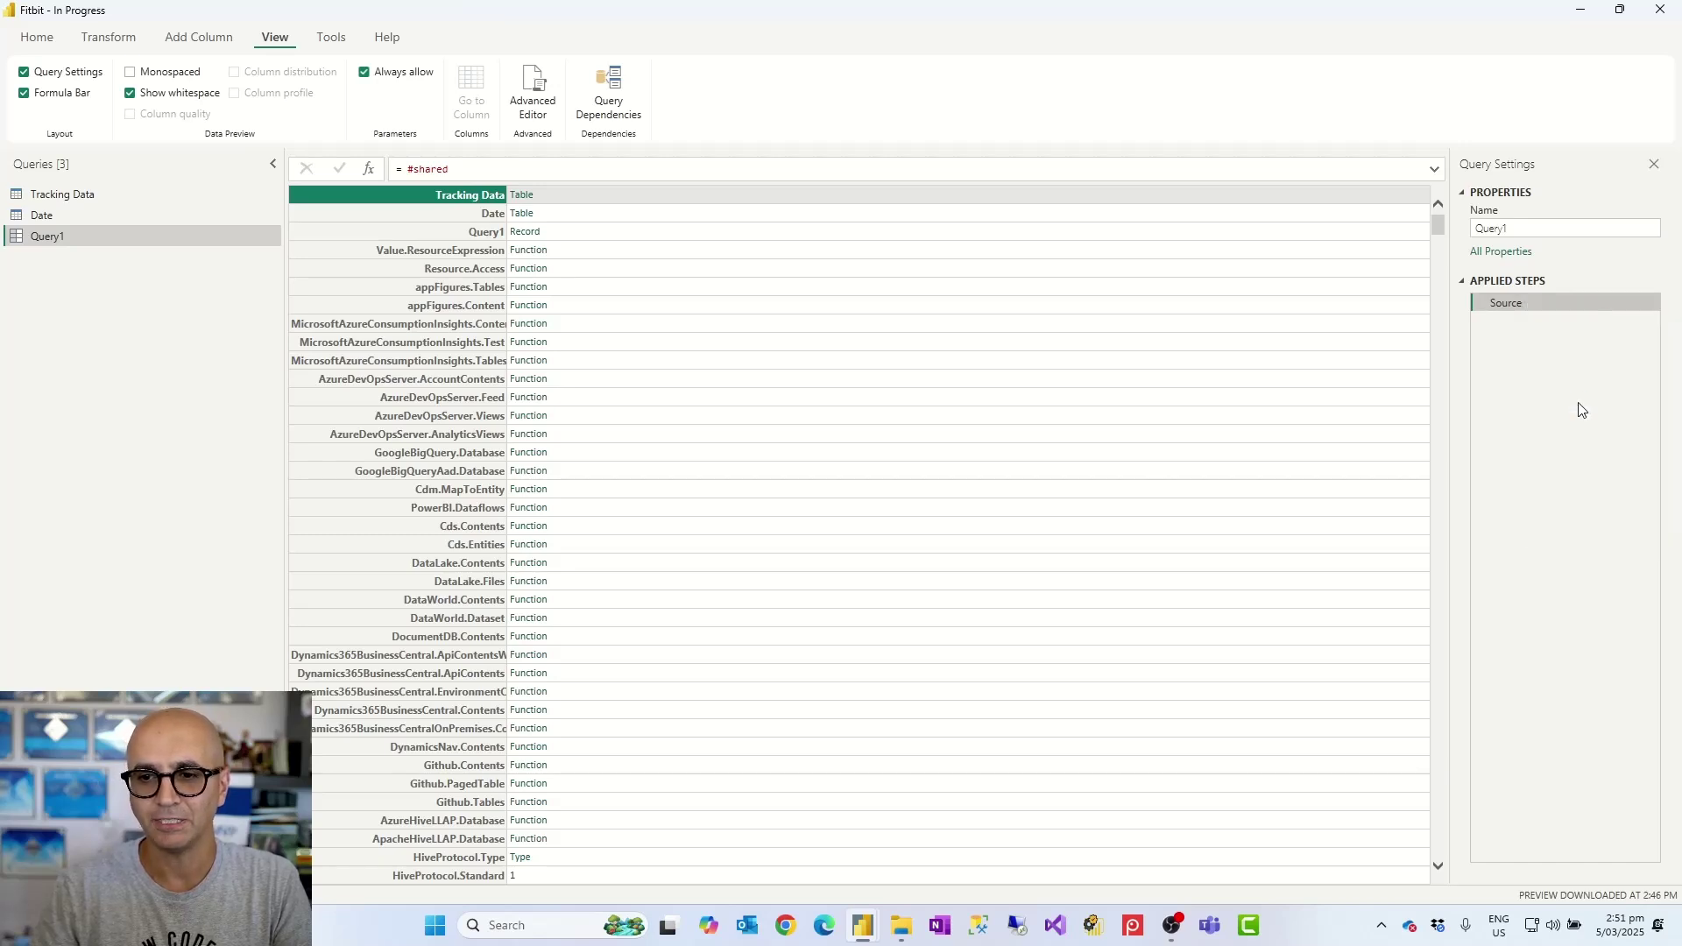
left_click(409, 167)
double_click(447, 168)
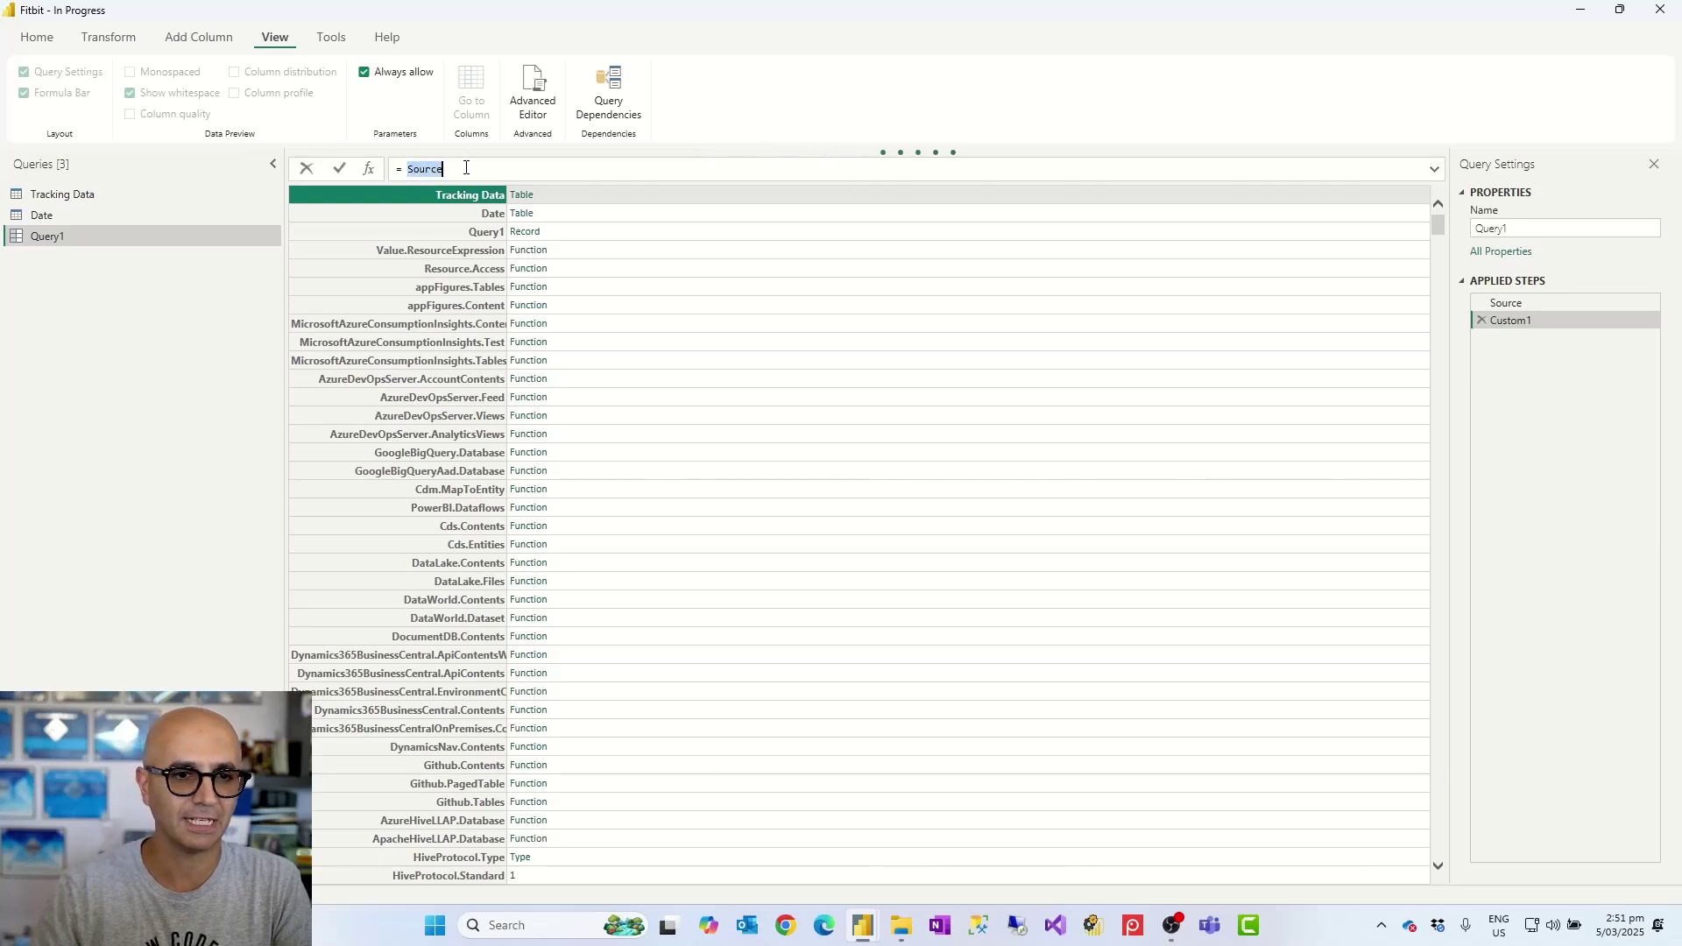
type("Rec")
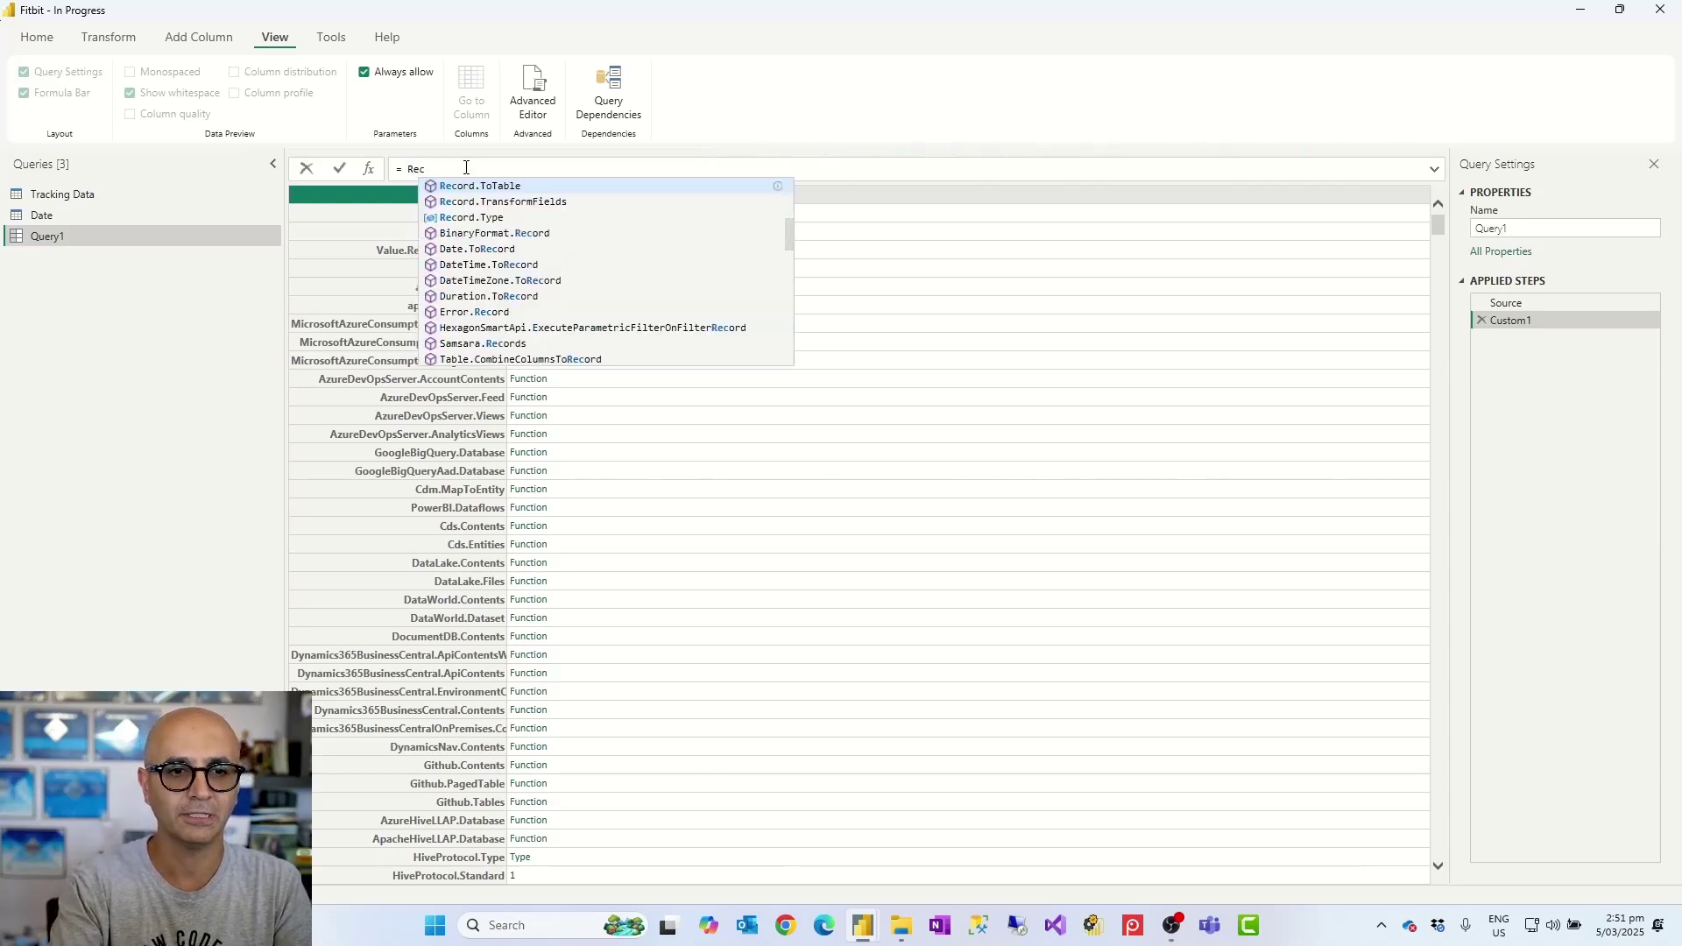
left_click(456, 186)
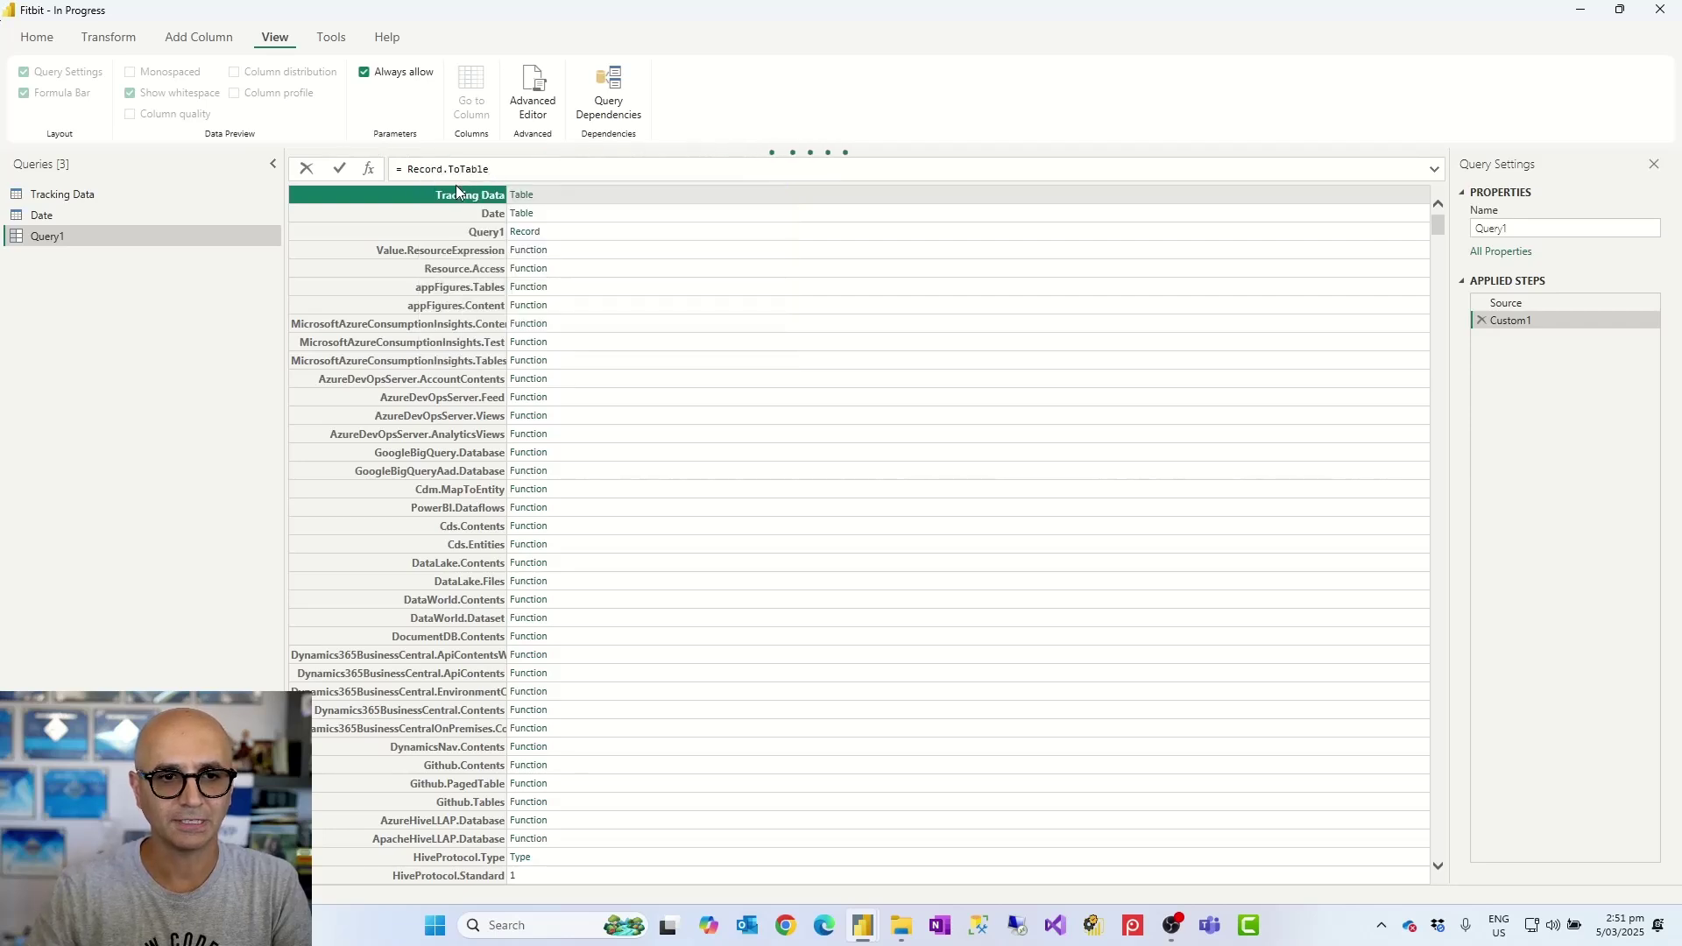
type("(")
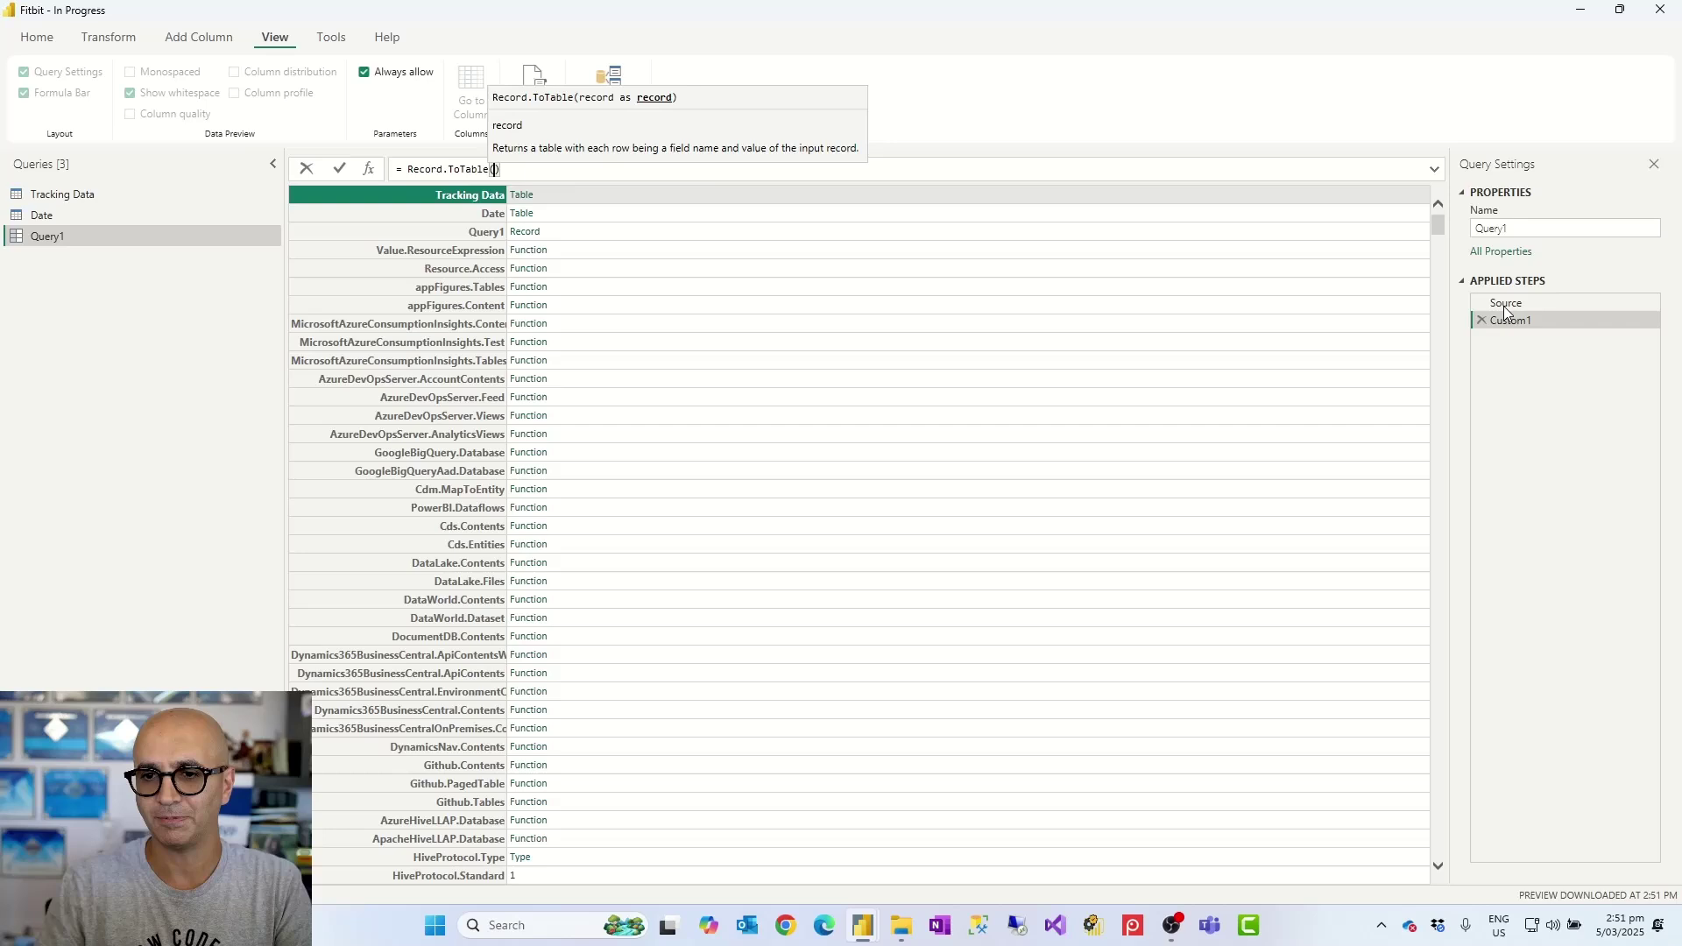
type("Source")
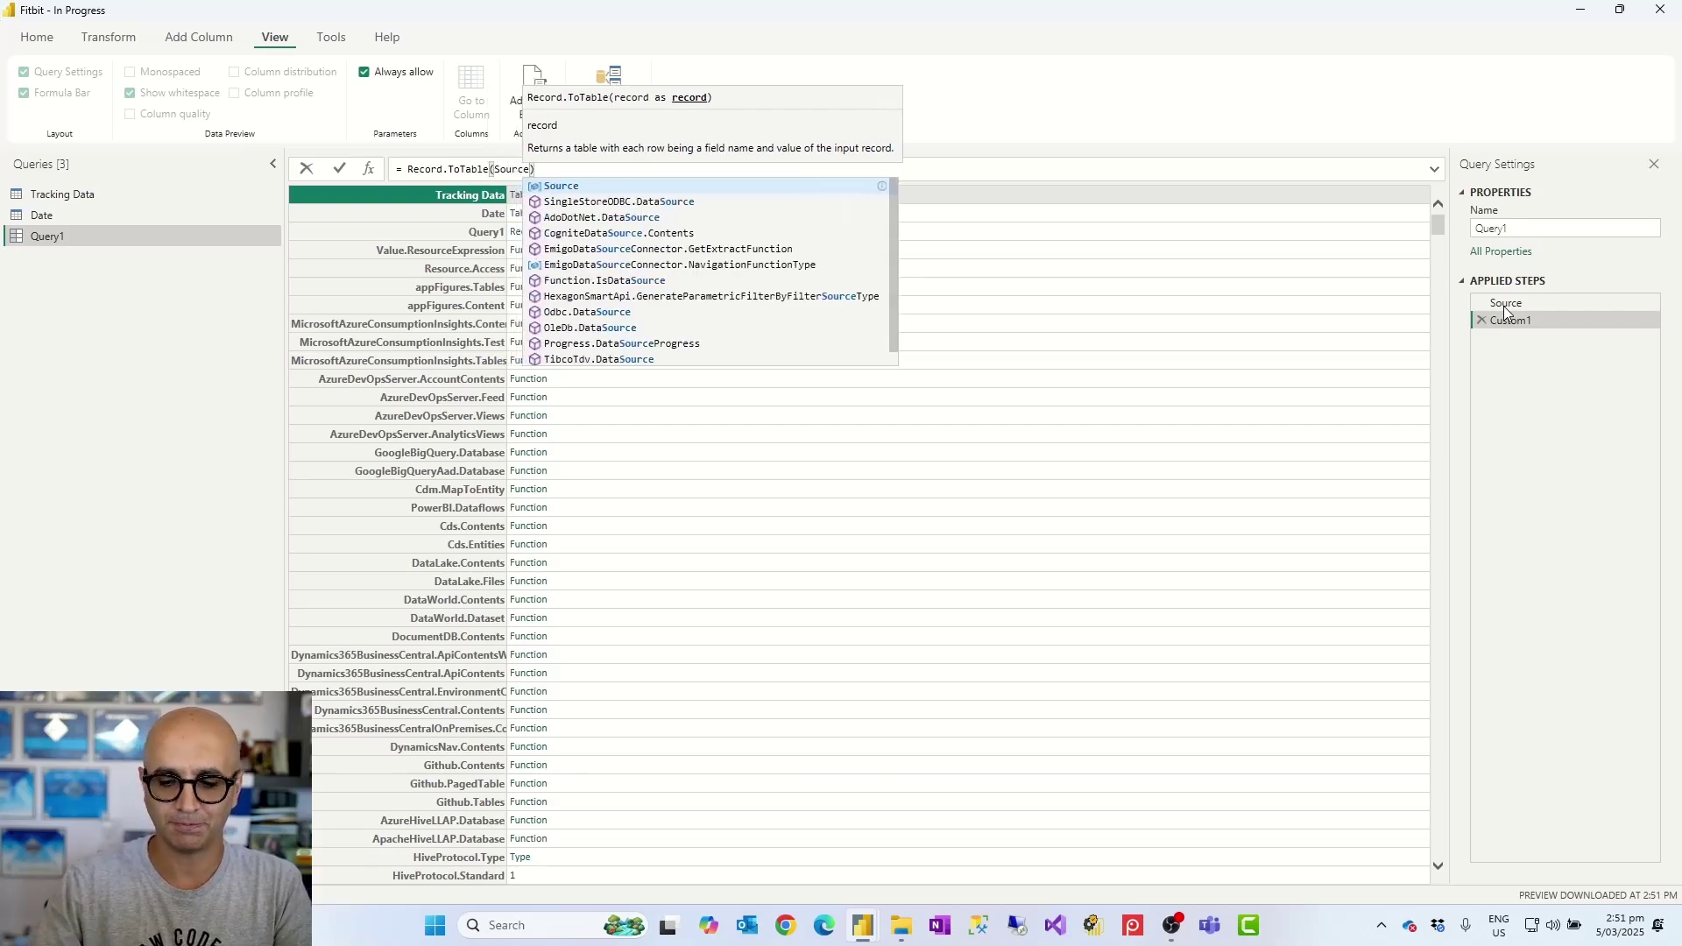
key("Return")
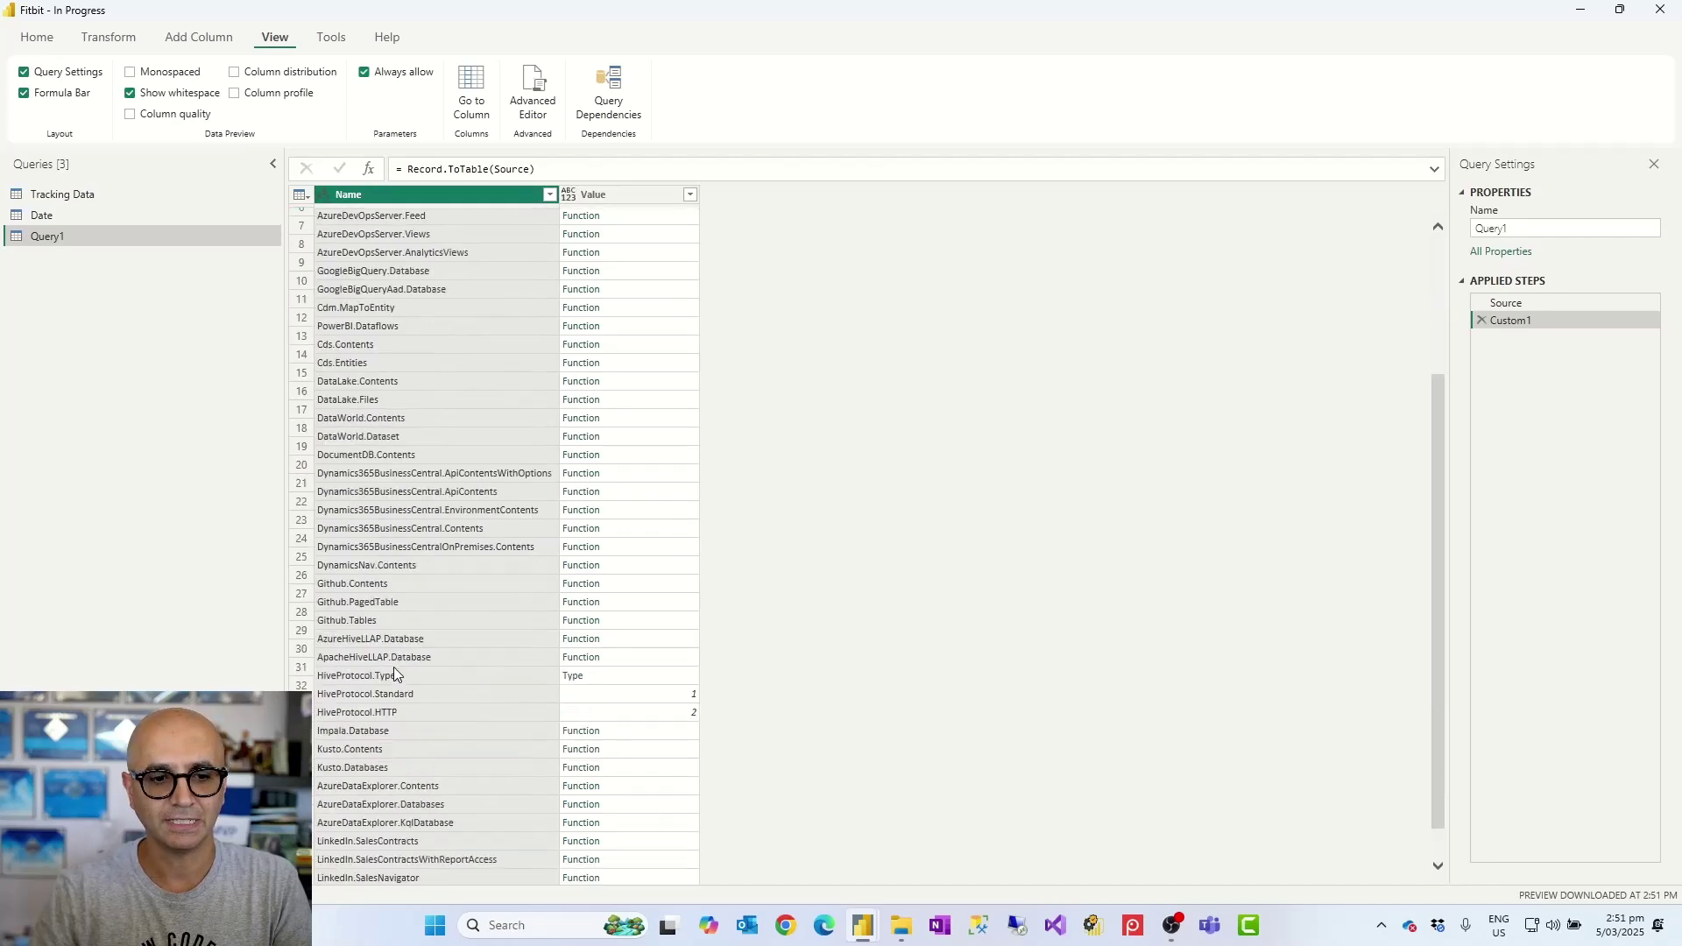
scroll(617, 333, "down", 6)
scroll(627, 374, "down", 14)
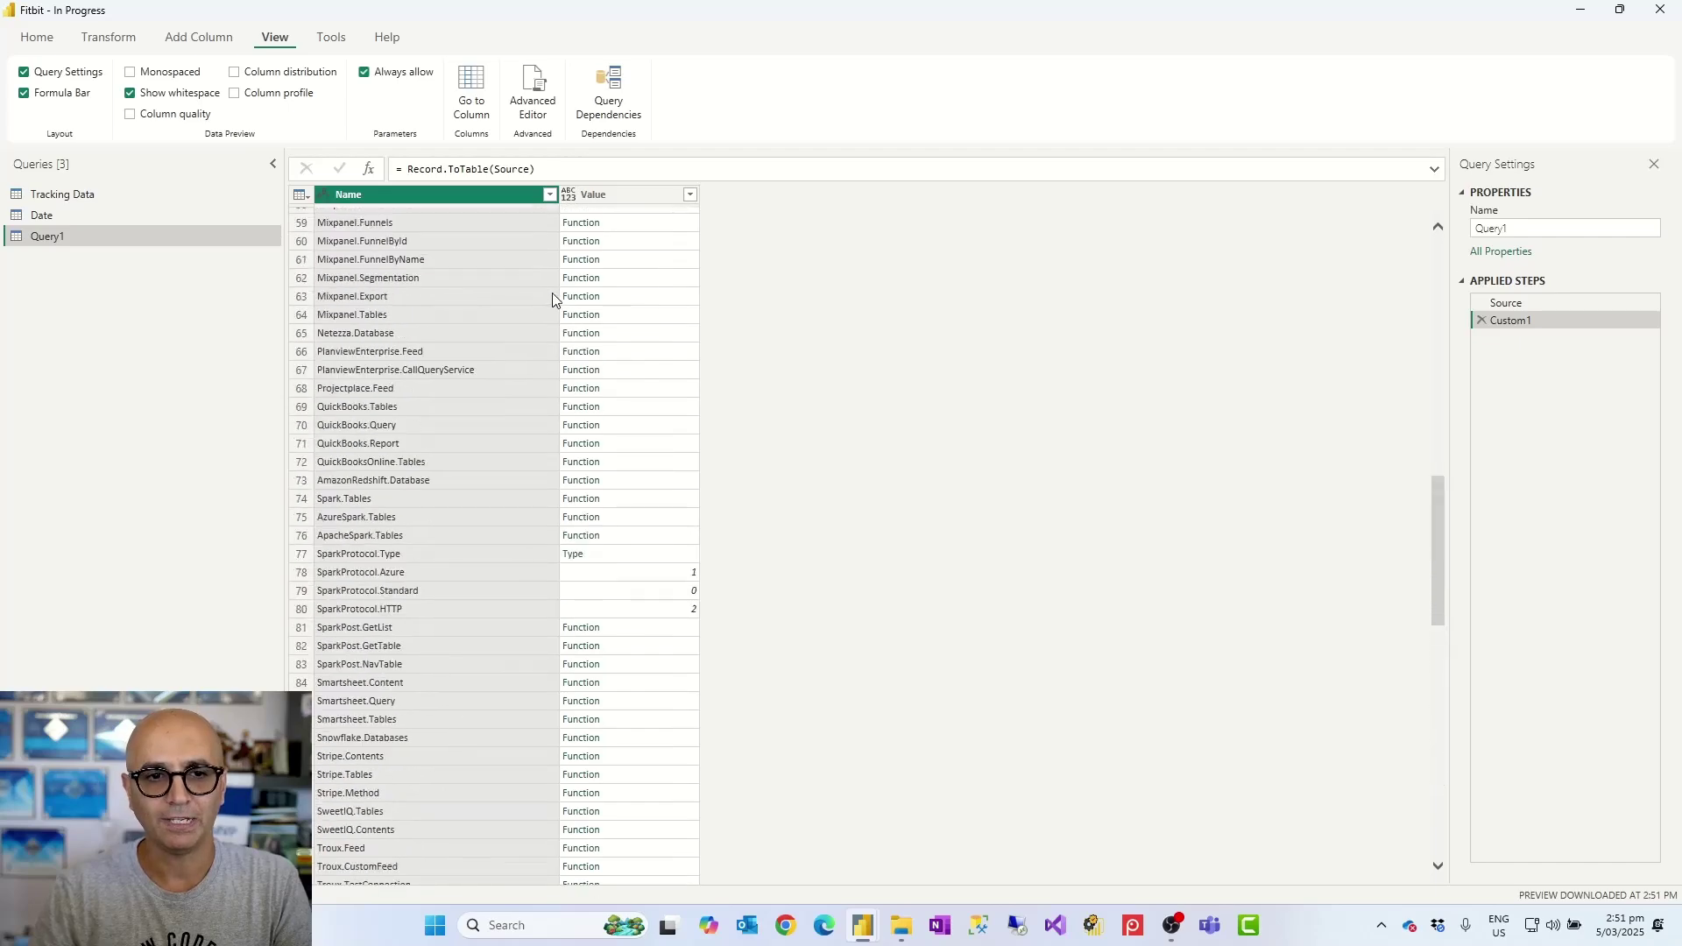
scroll(552, 294, "up", 11)
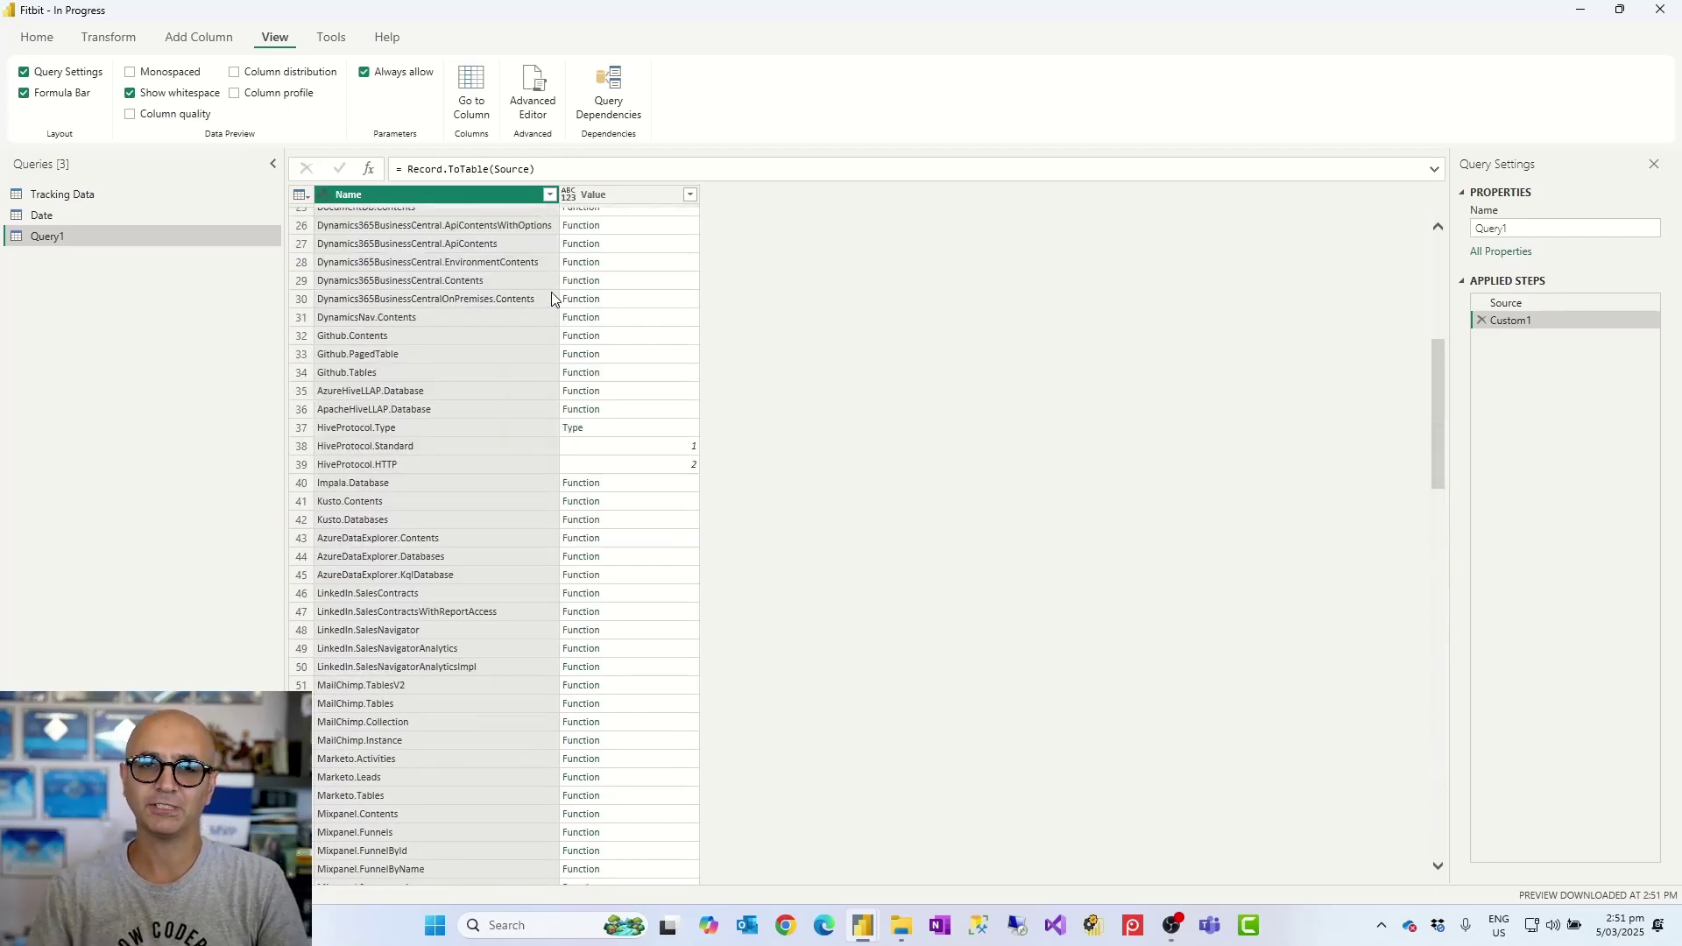
scroll(503, 269, "up", 8)
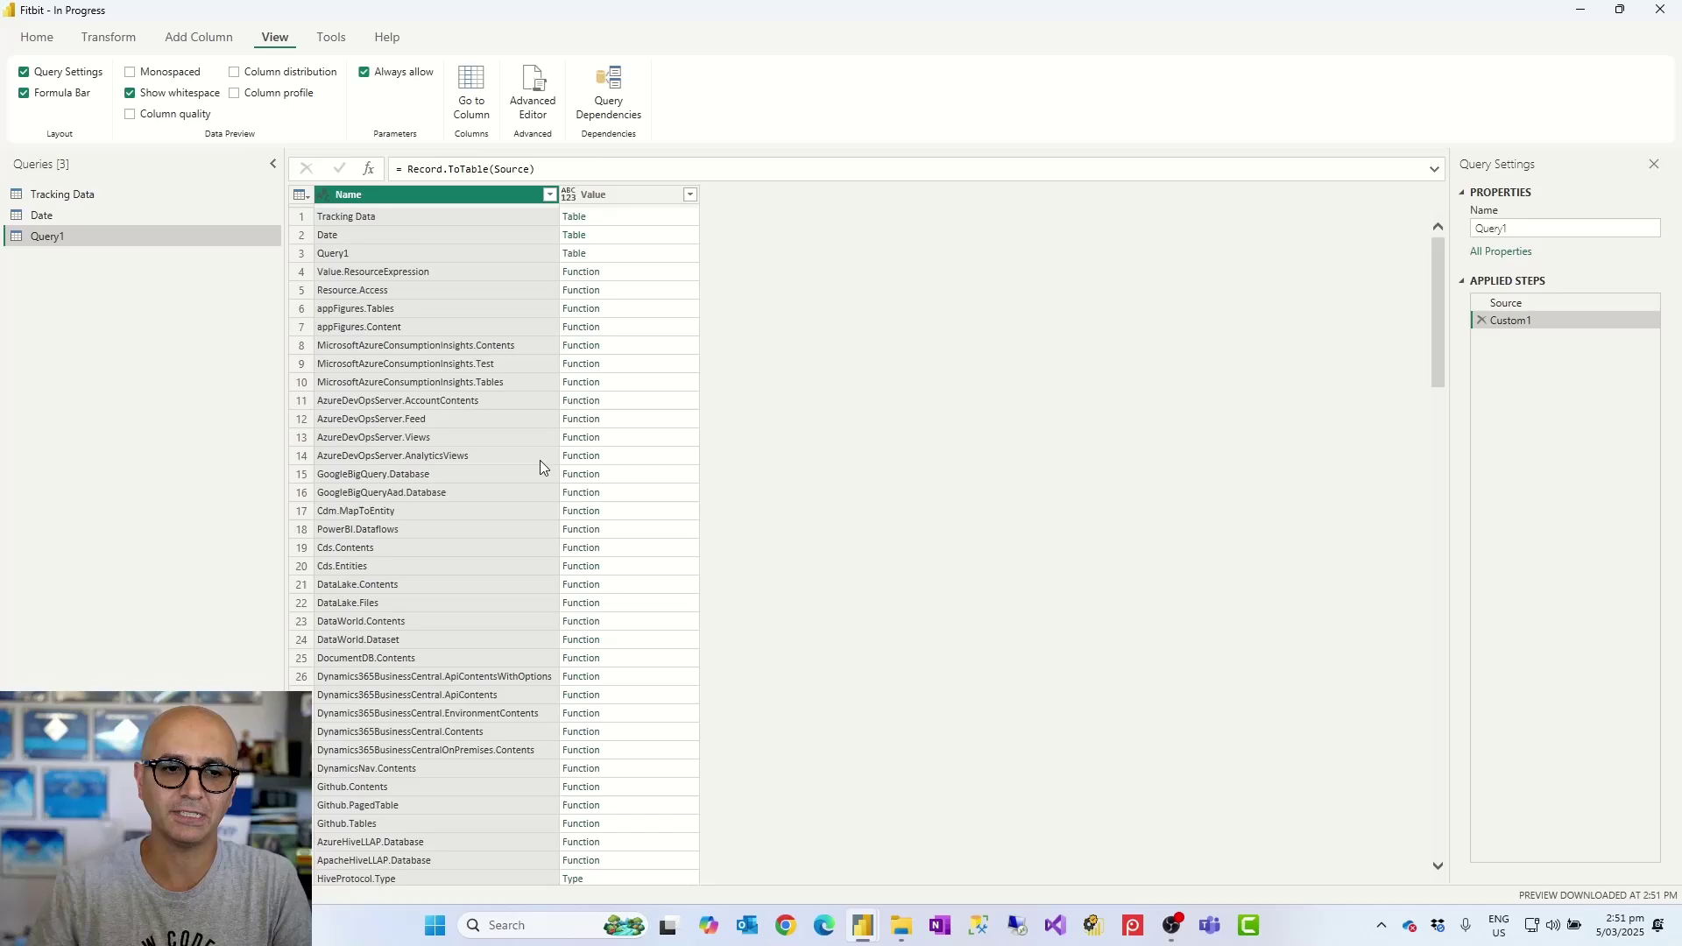
Filter the Name column on the search 'List.' to keep only List functions.
left_click(550, 195)
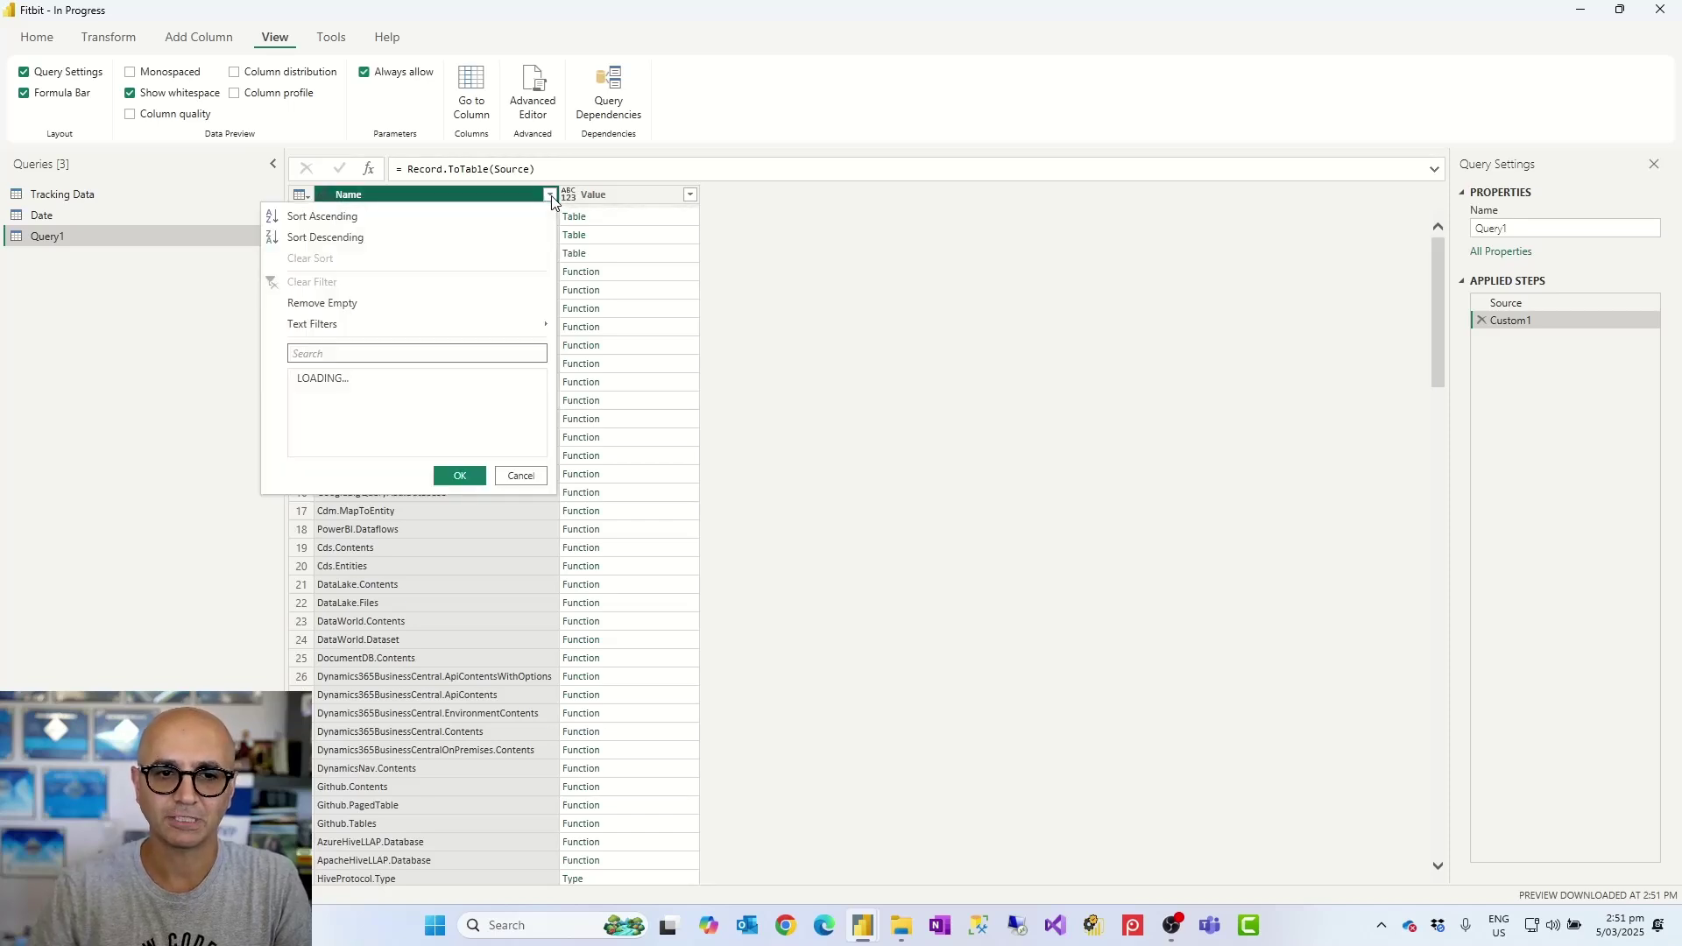
left_click(417, 351)
type("List.")
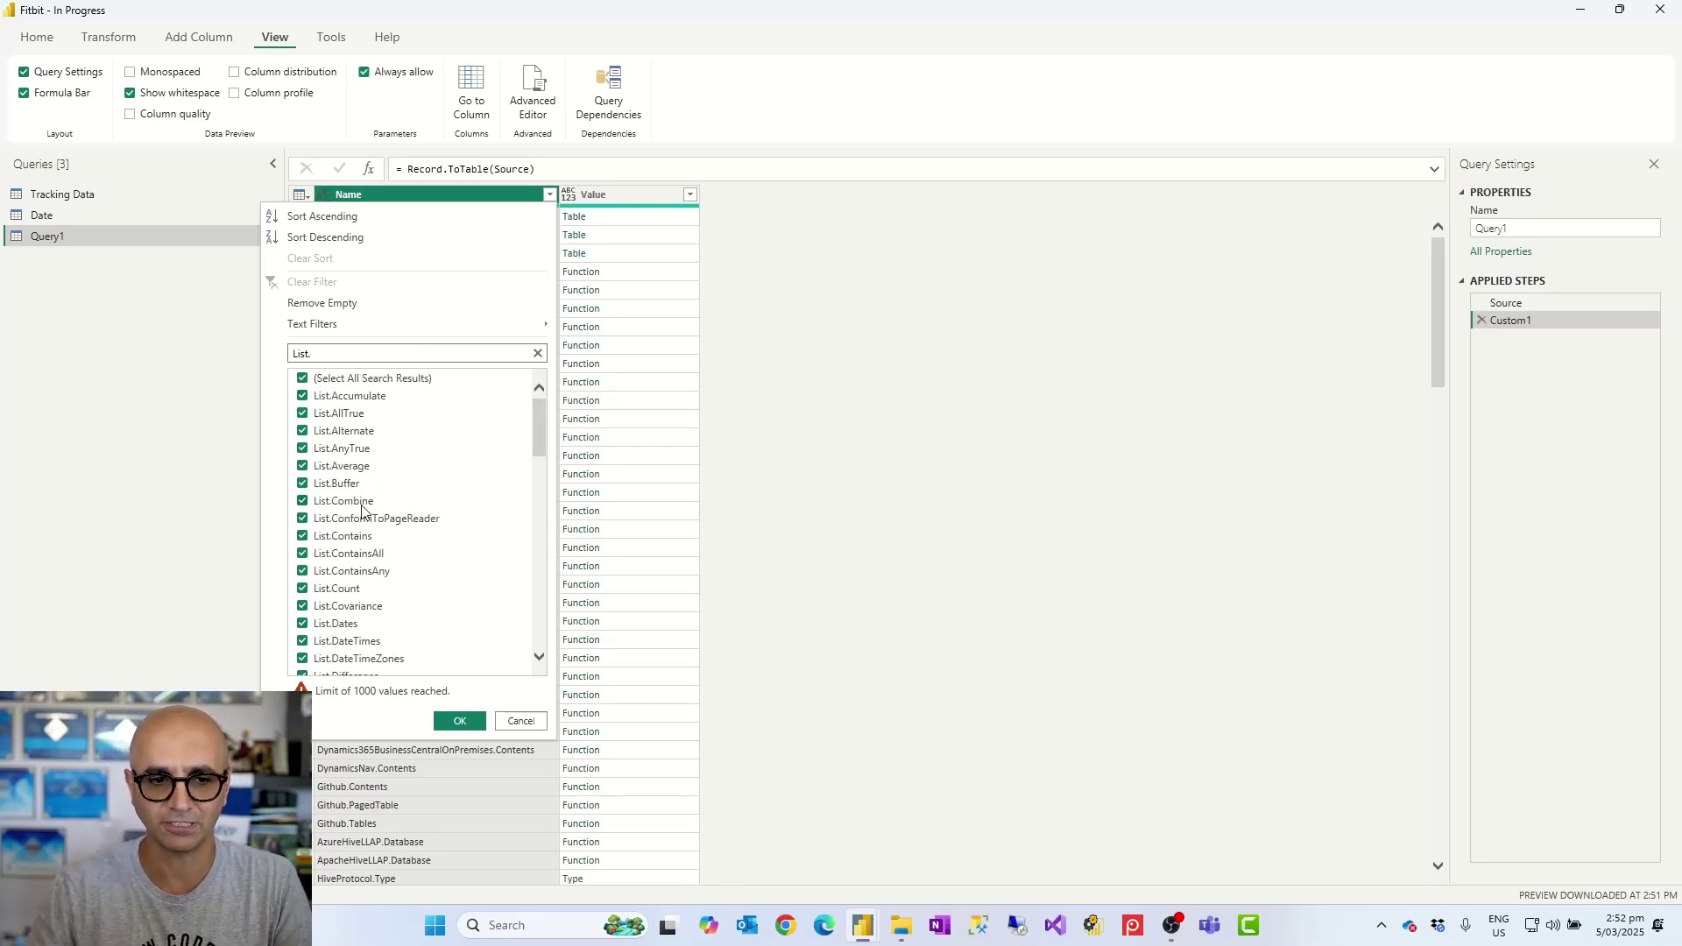
scroll(358, 525, "down", 7)
scroll(354, 531, "down", 10)
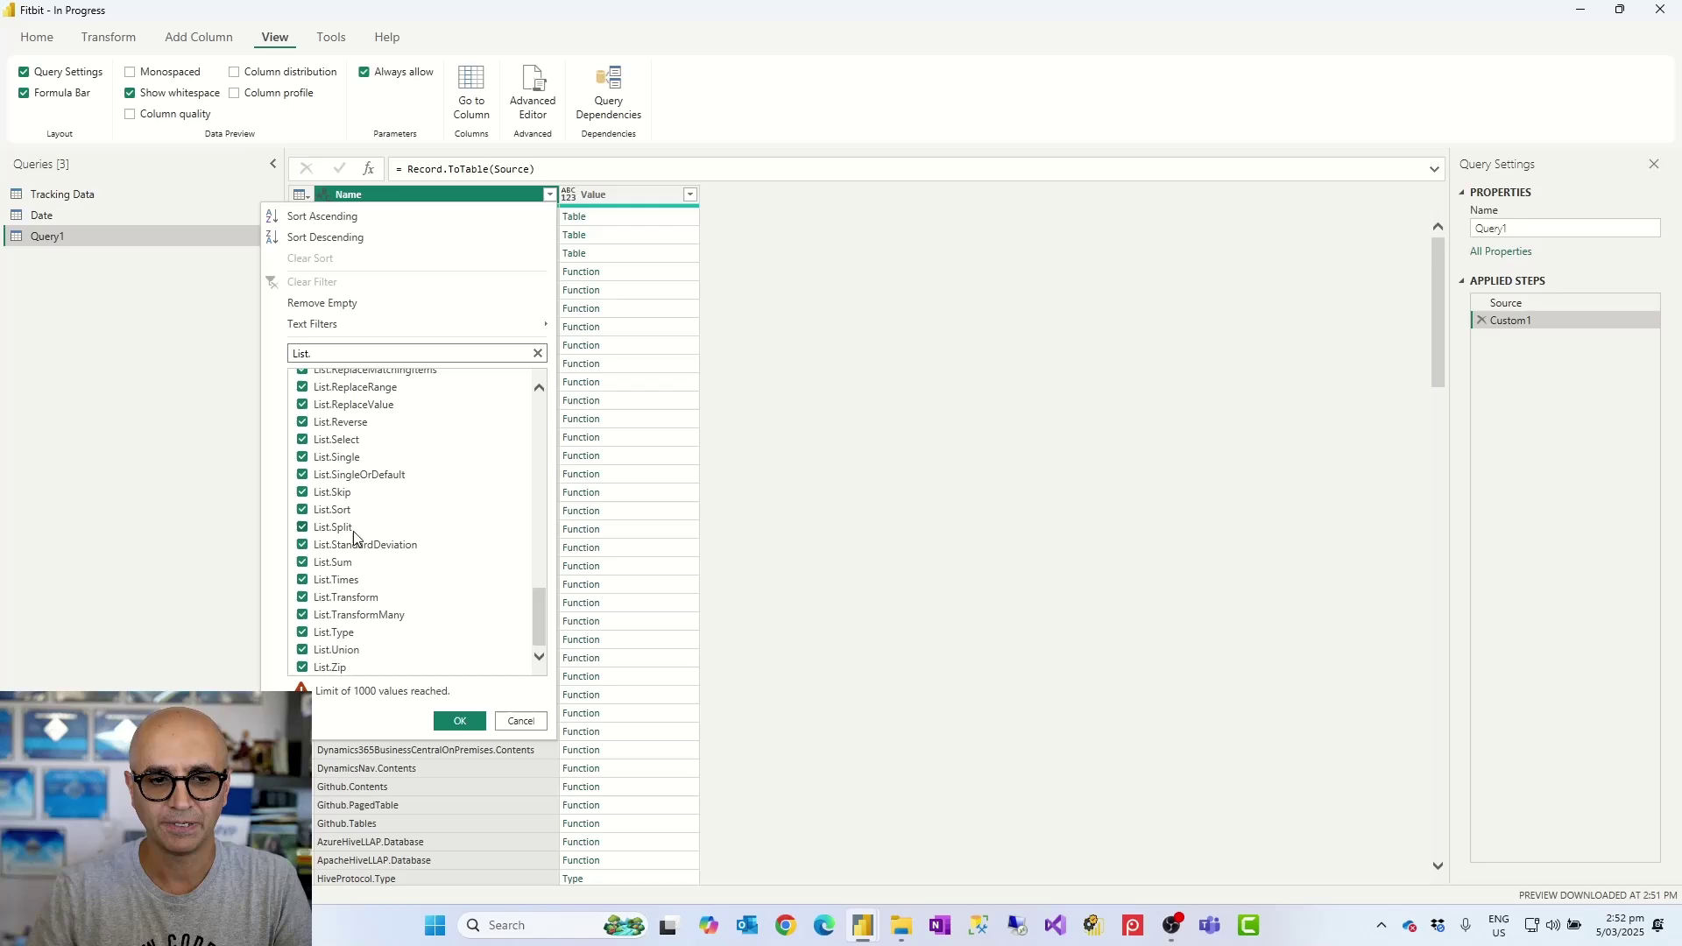
left_click(460, 720)
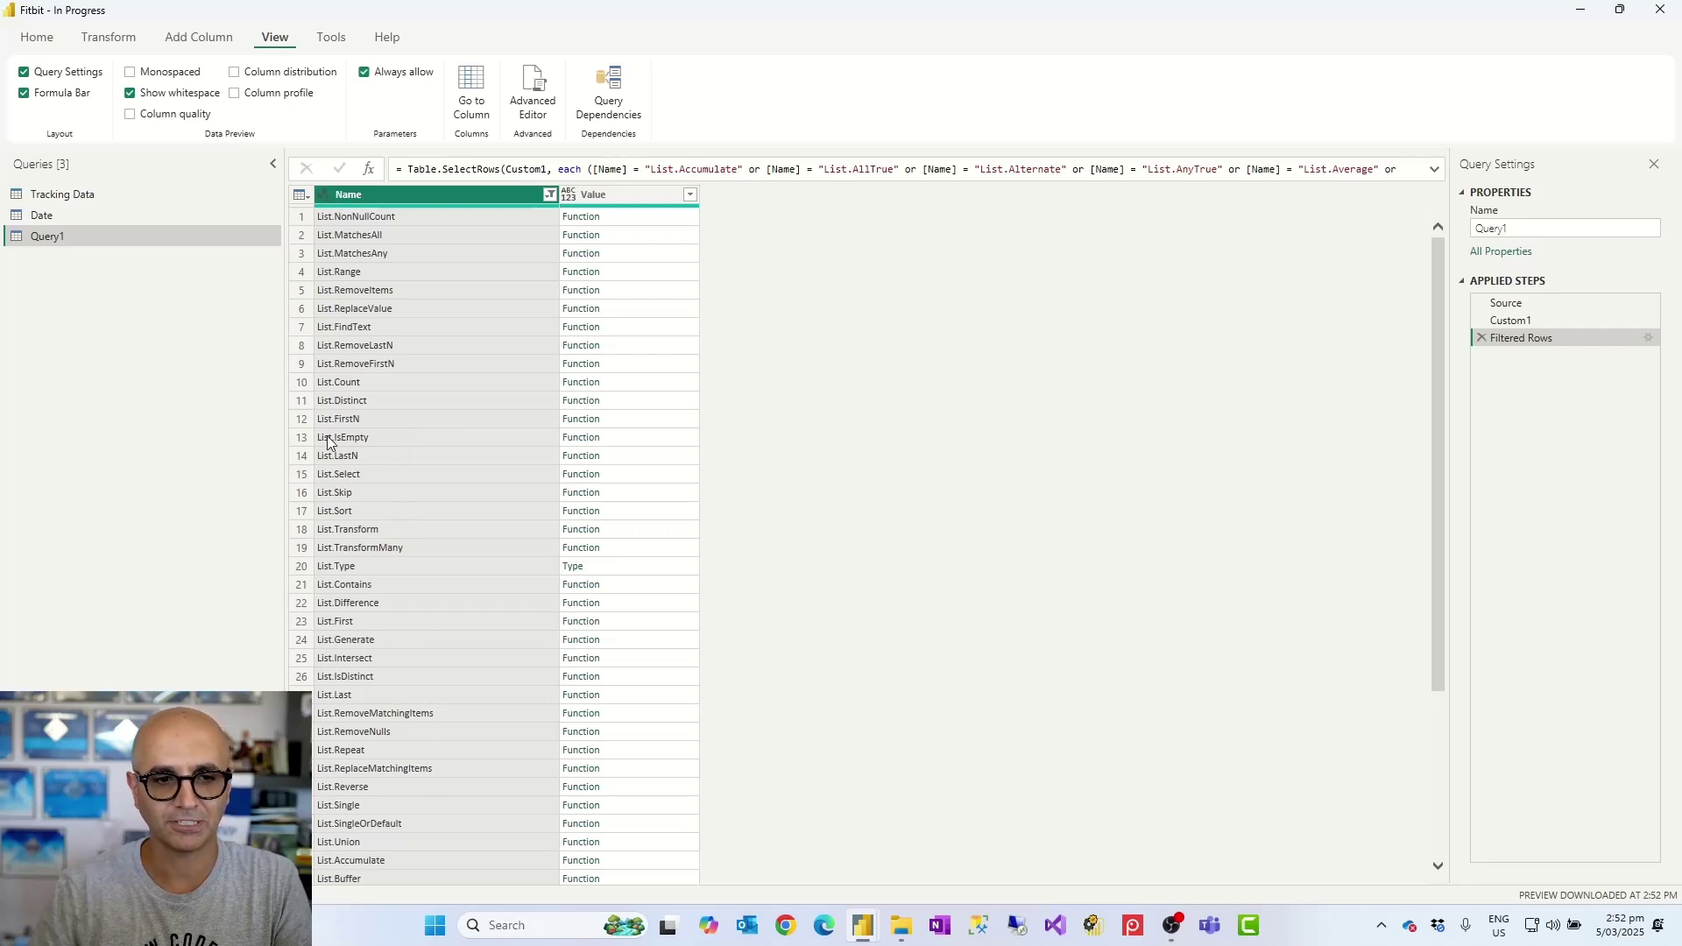
left_click(375, 418)
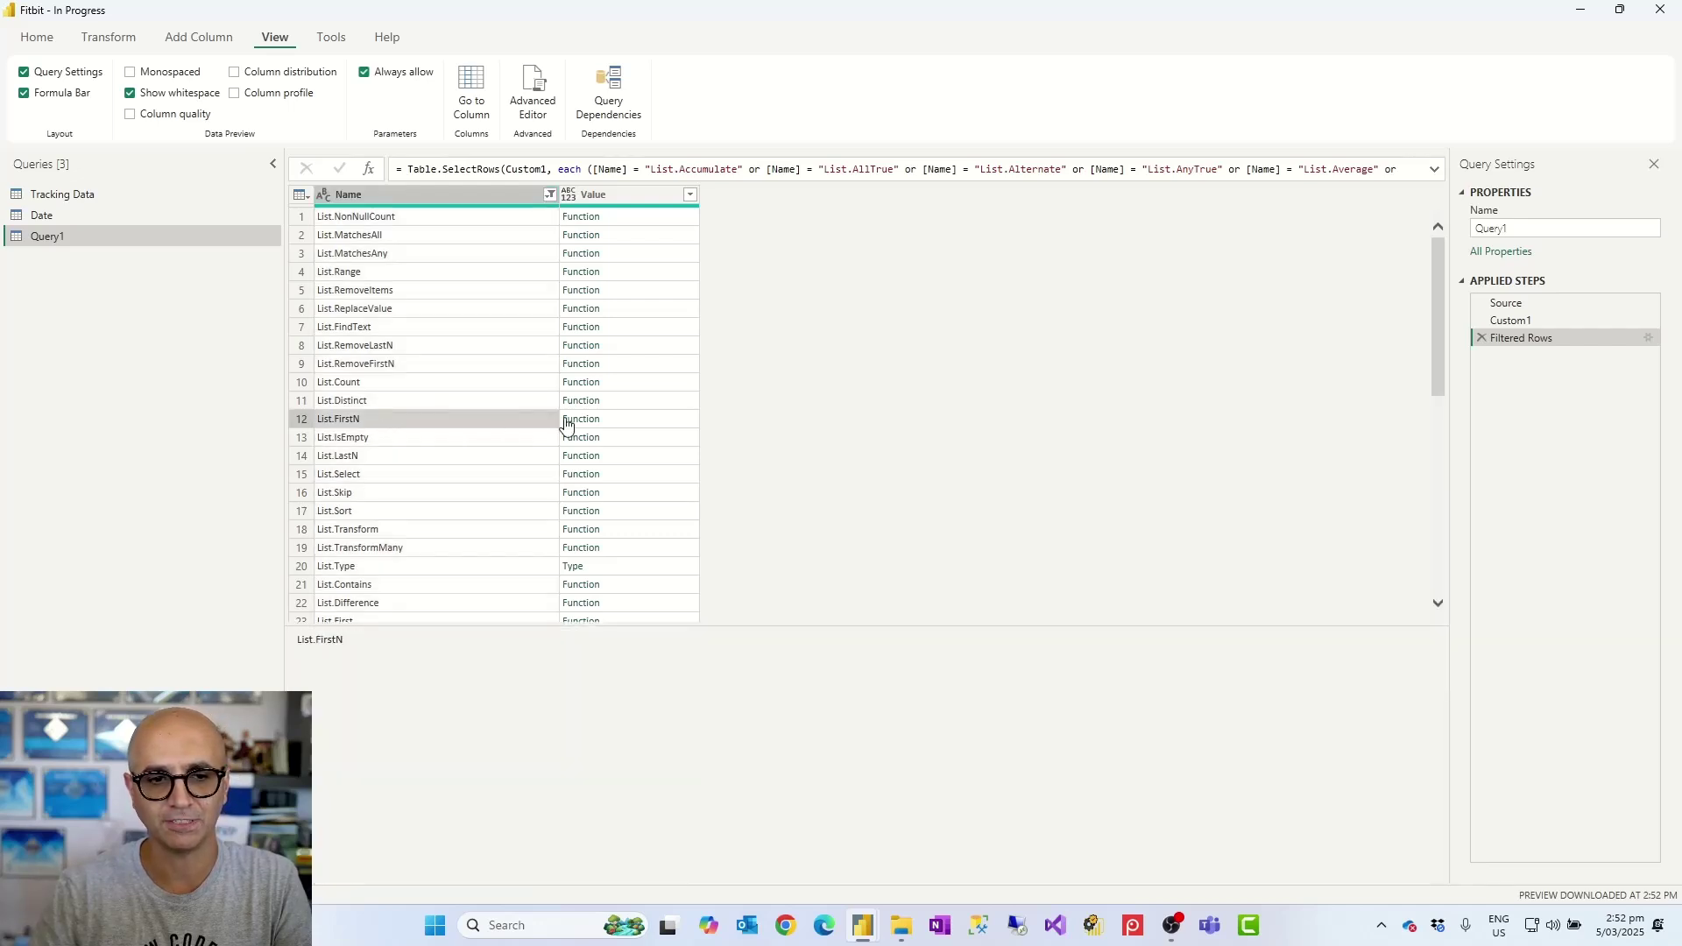
left_click(633, 419)
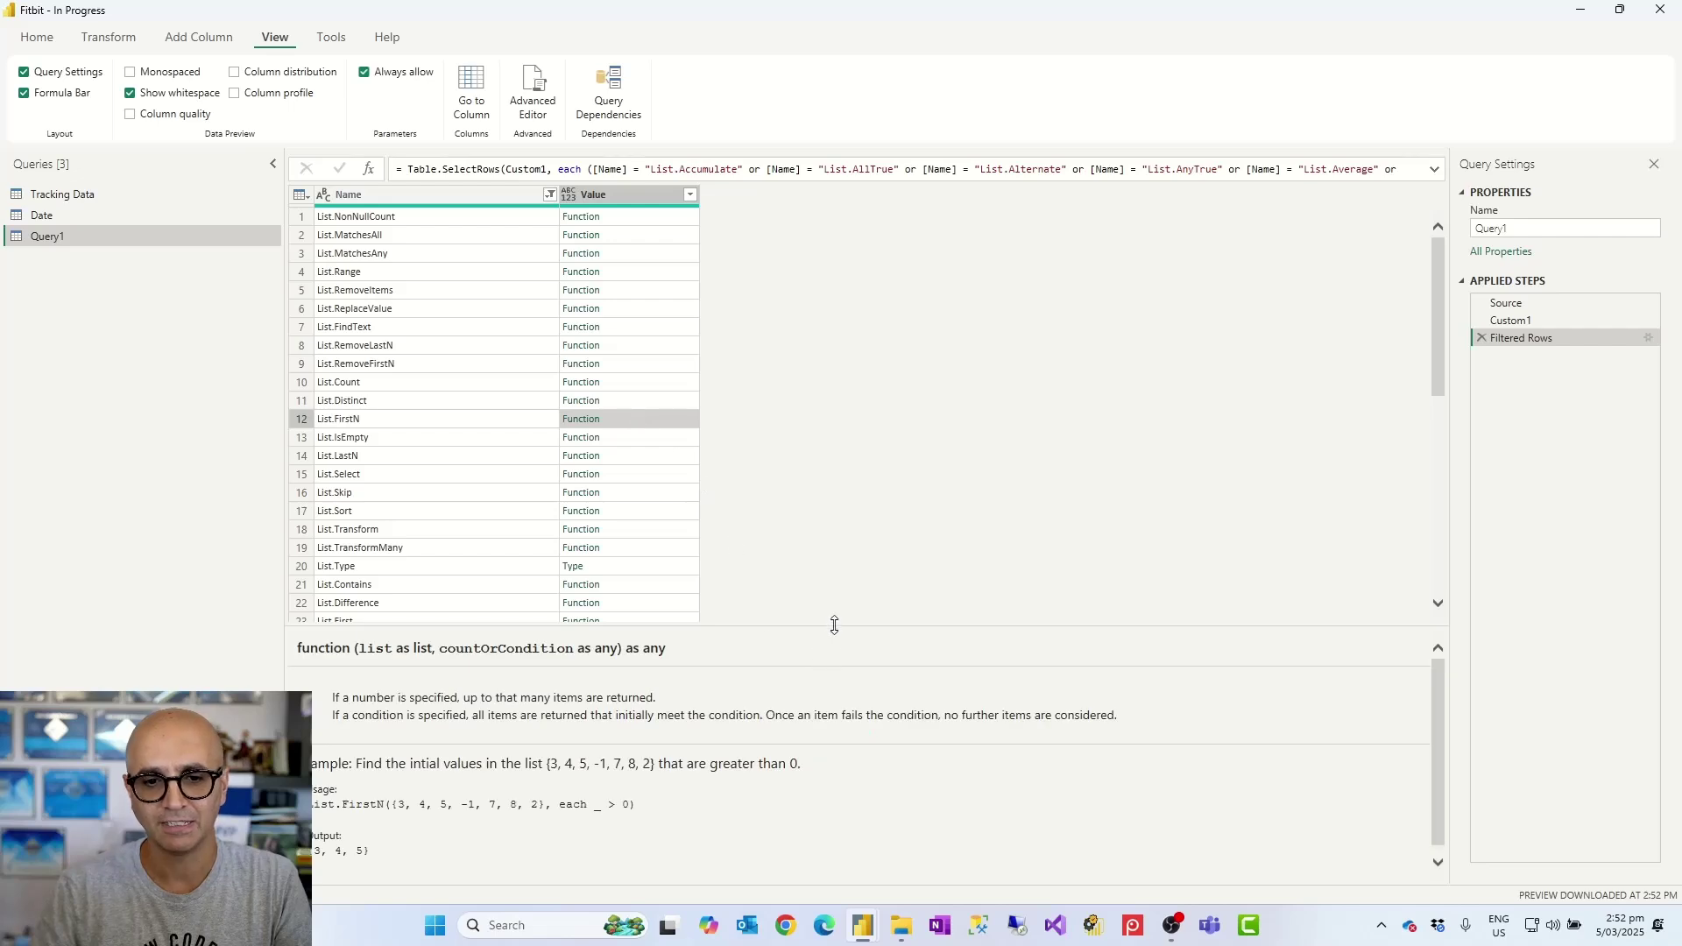
left_click_drag(834, 624, 836, 493)
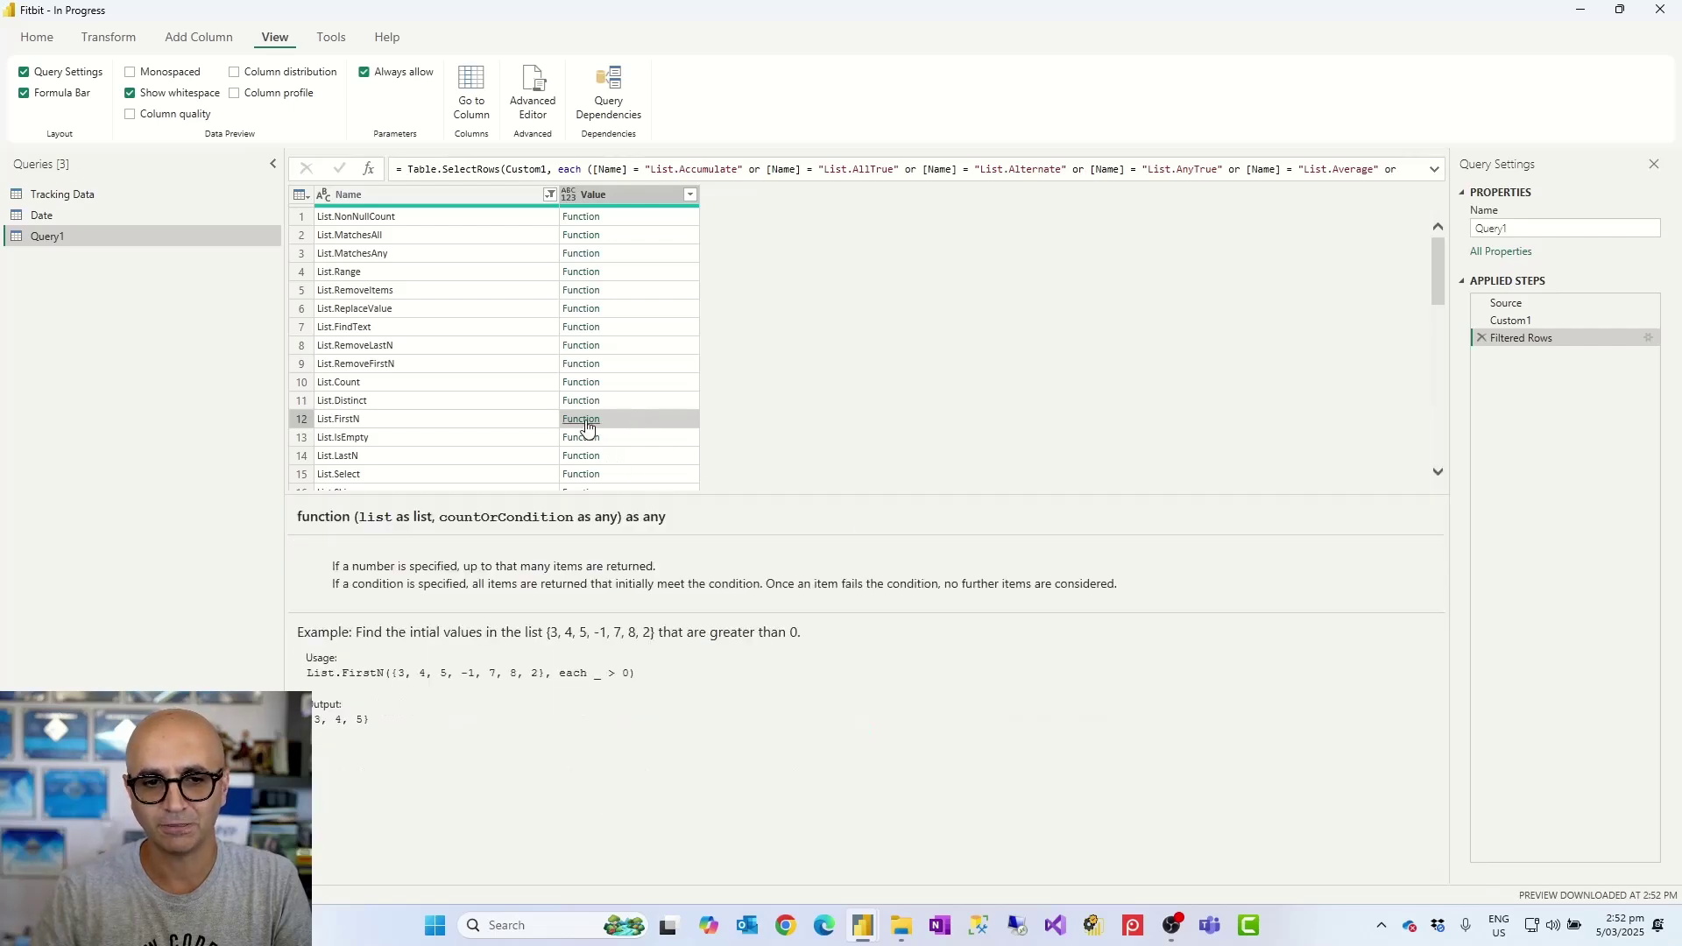
left_click(586, 425)
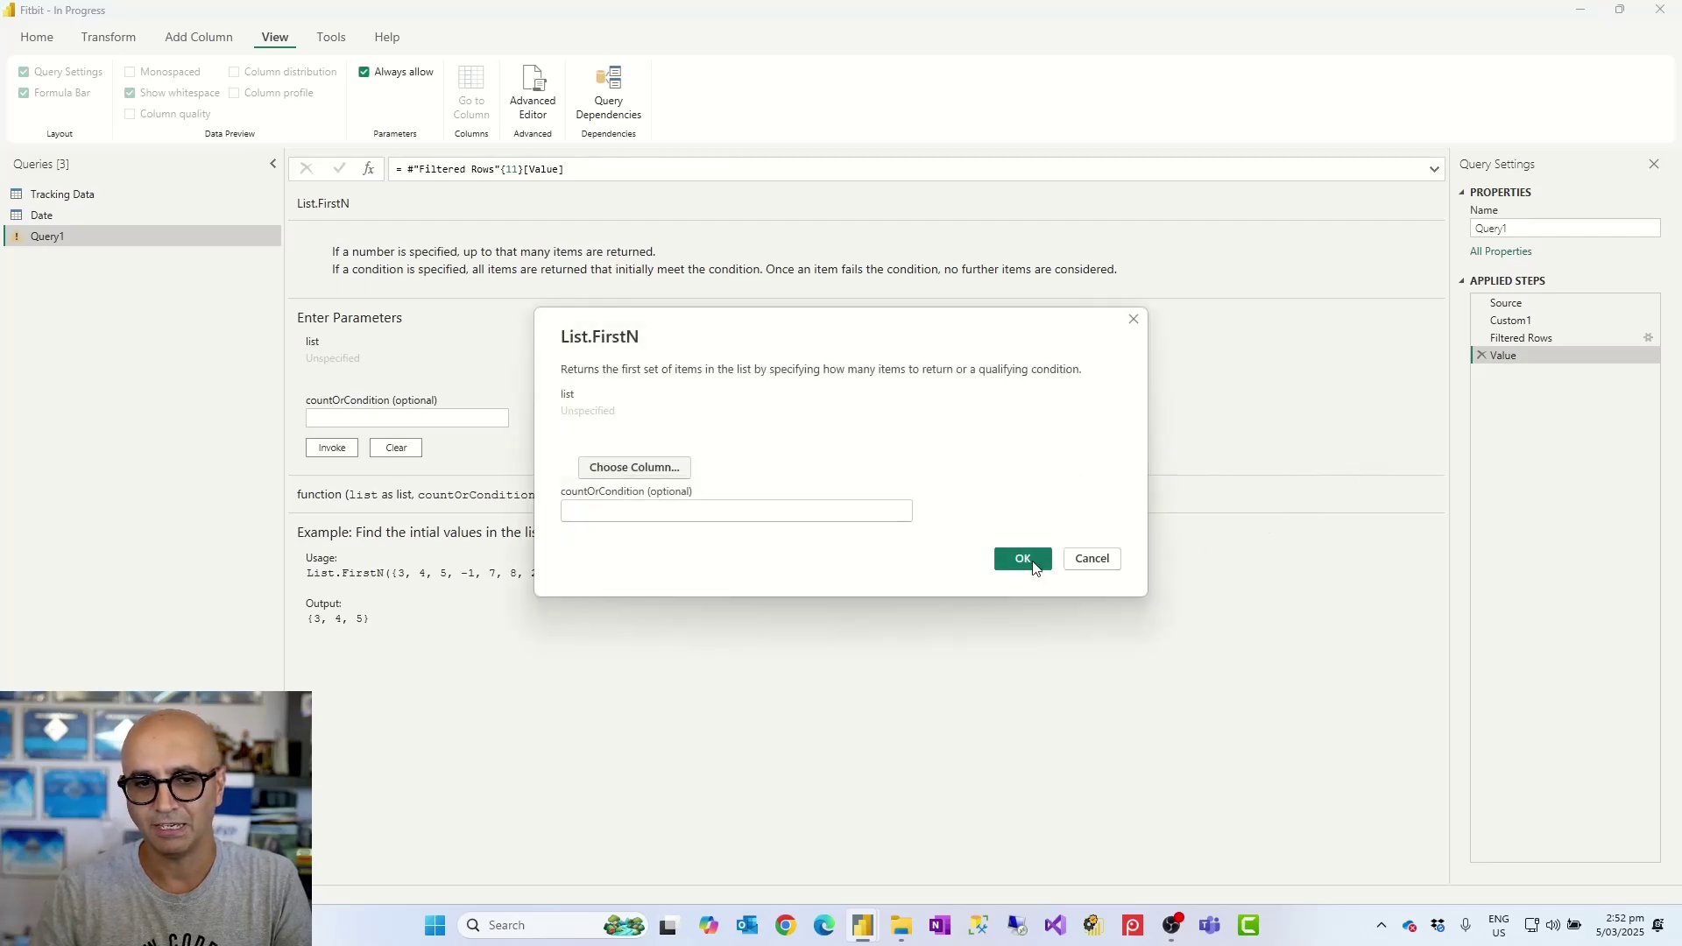
left_click(1093, 559)
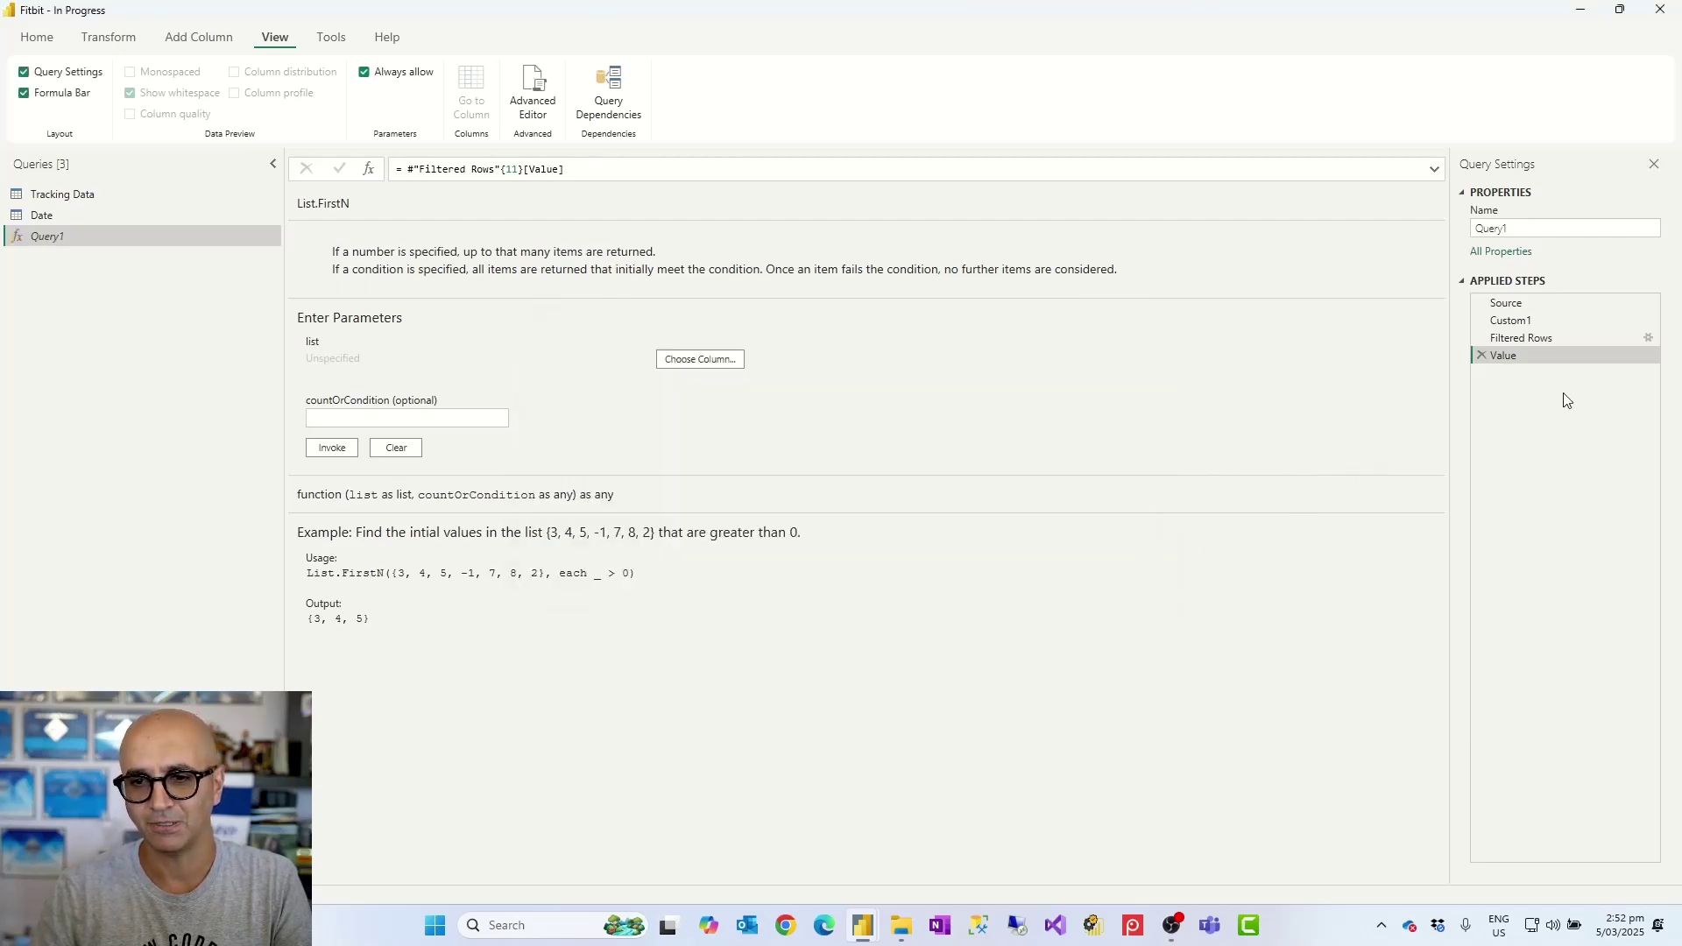
left_click(1480, 355)
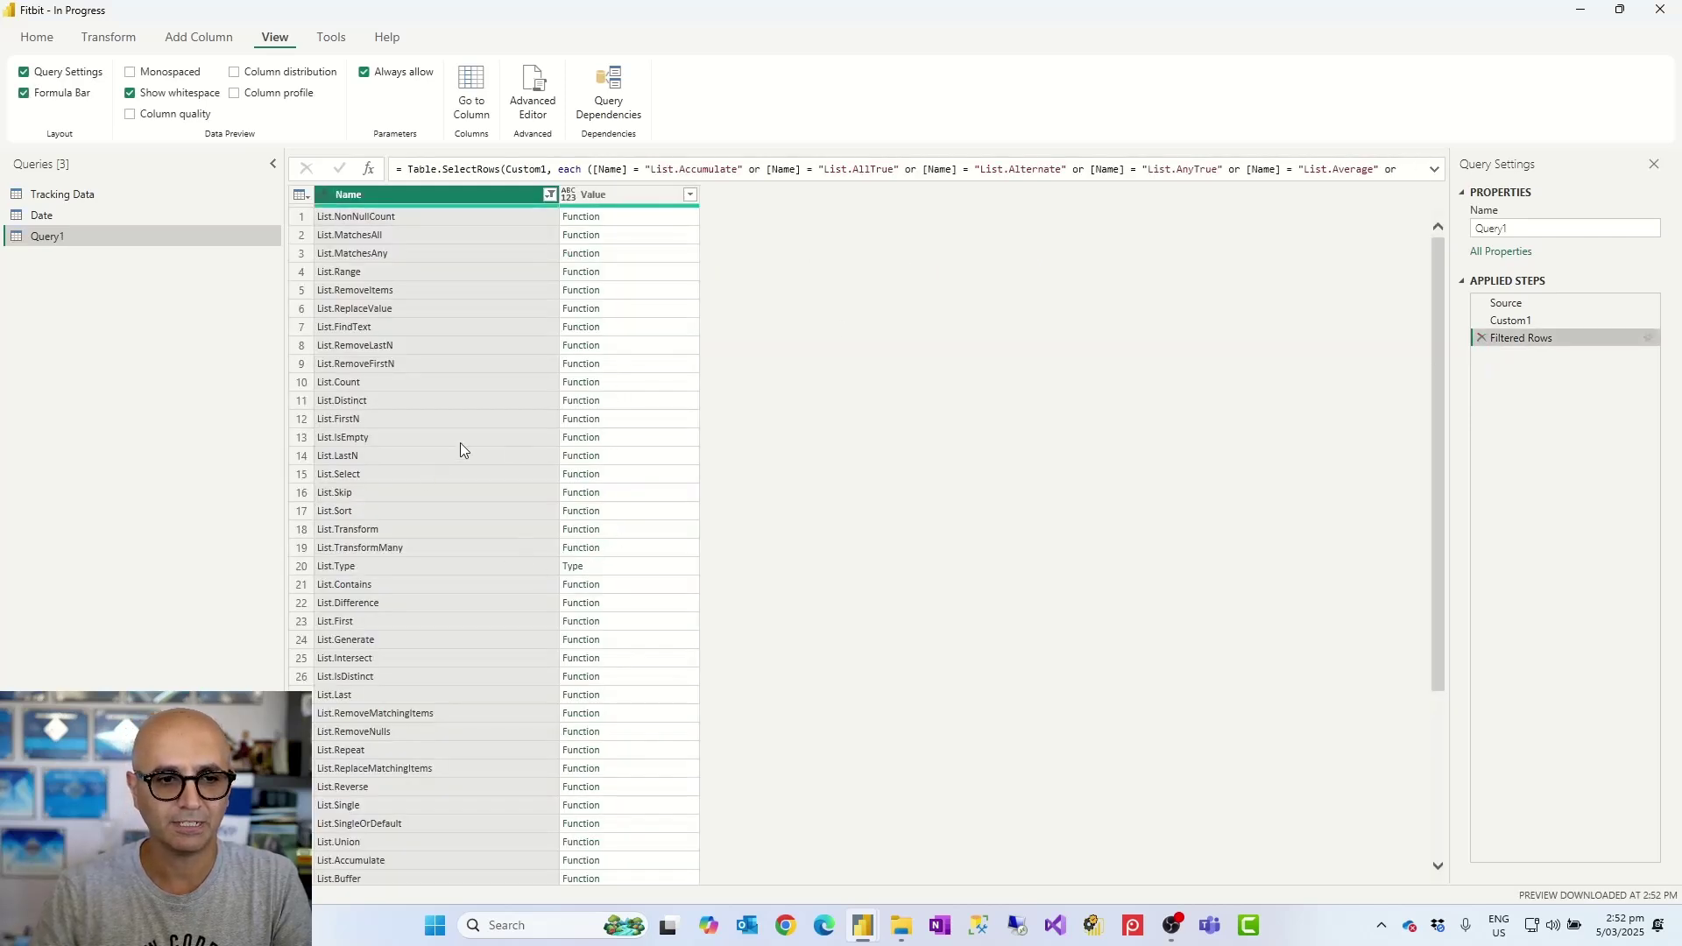
Read the List.FirstN documentation, then select the Source step to show the full #shared list.
left_click(634, 418)
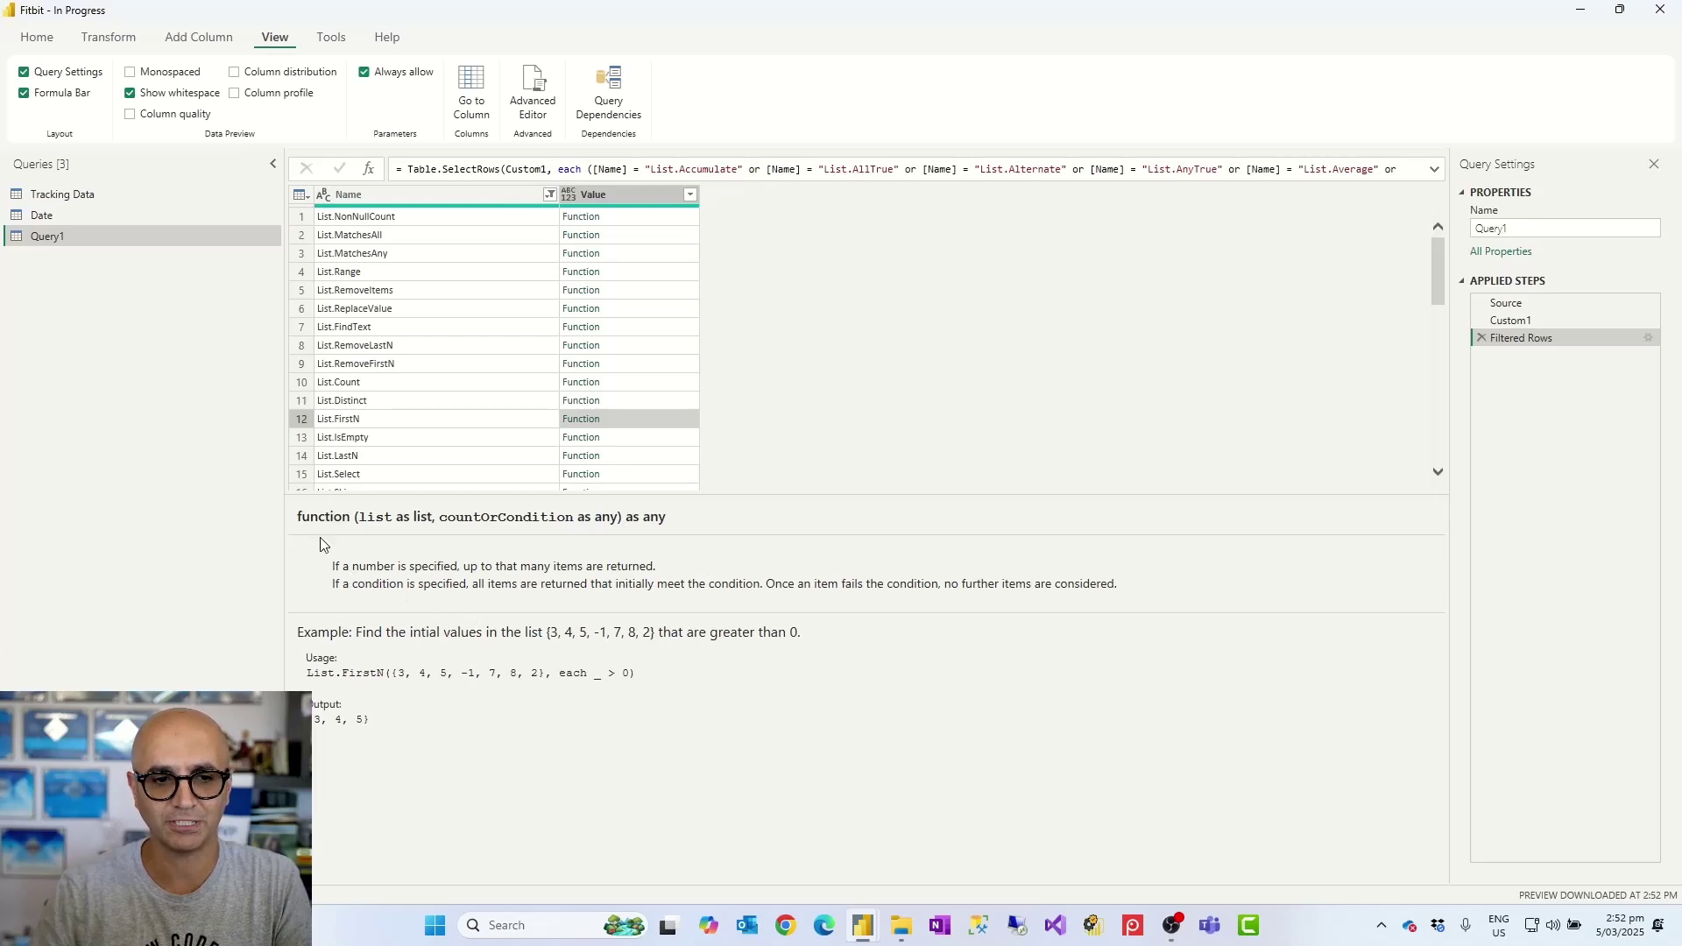
left_click(417, 526)
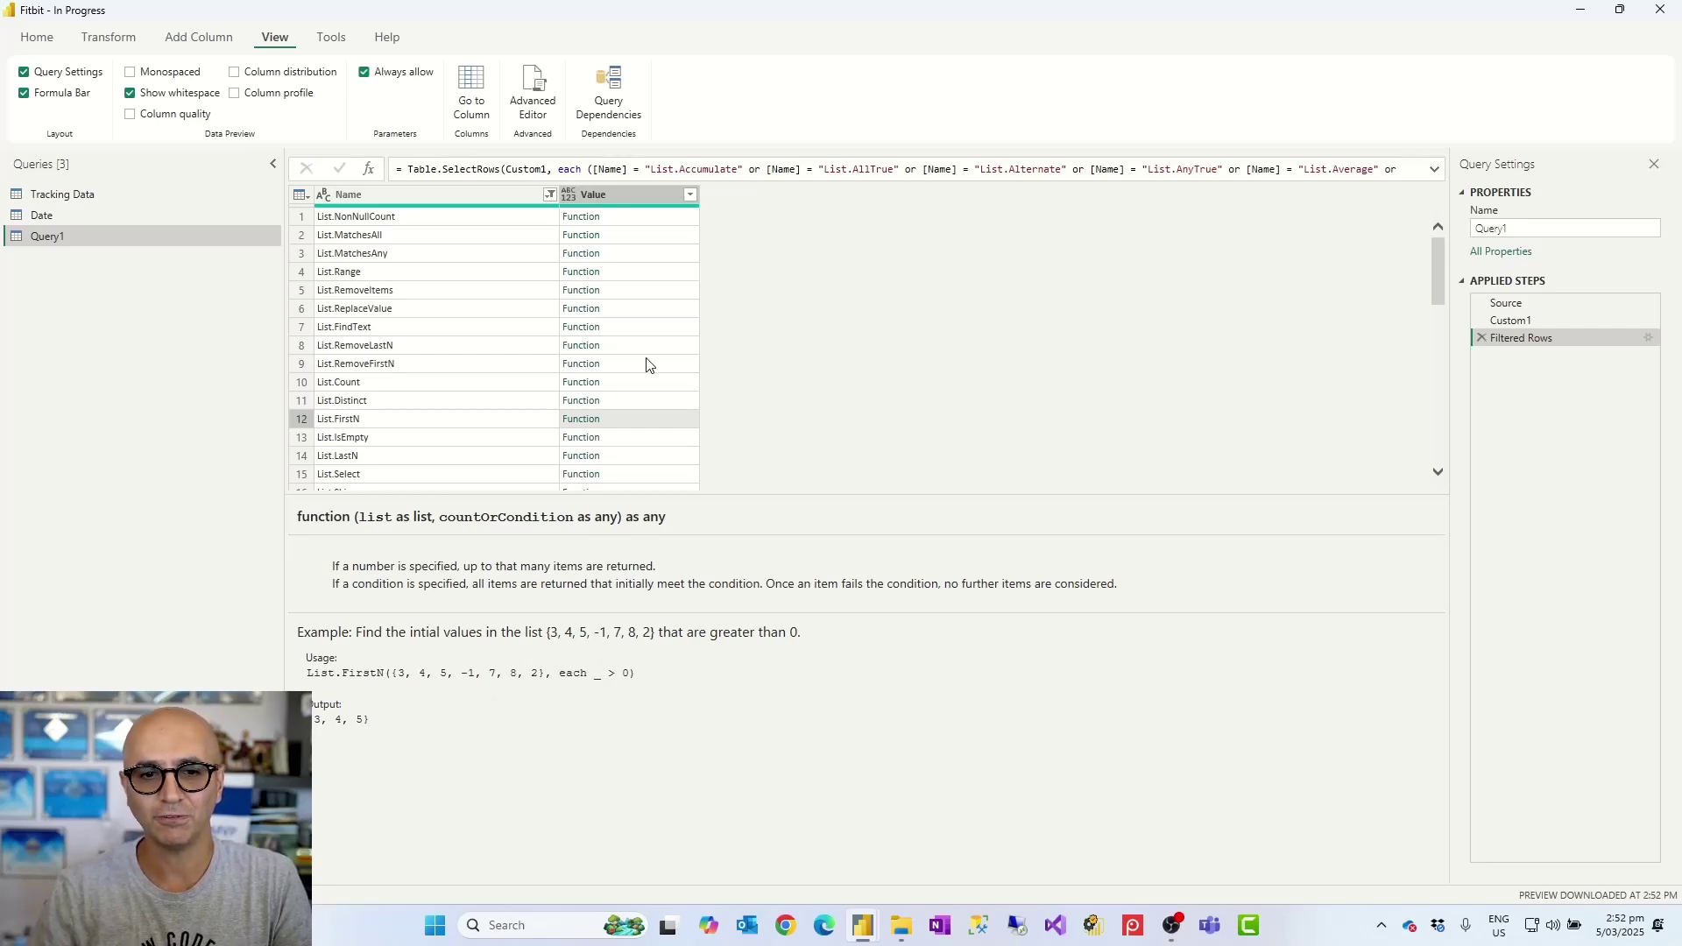
left_click(1506, 304)
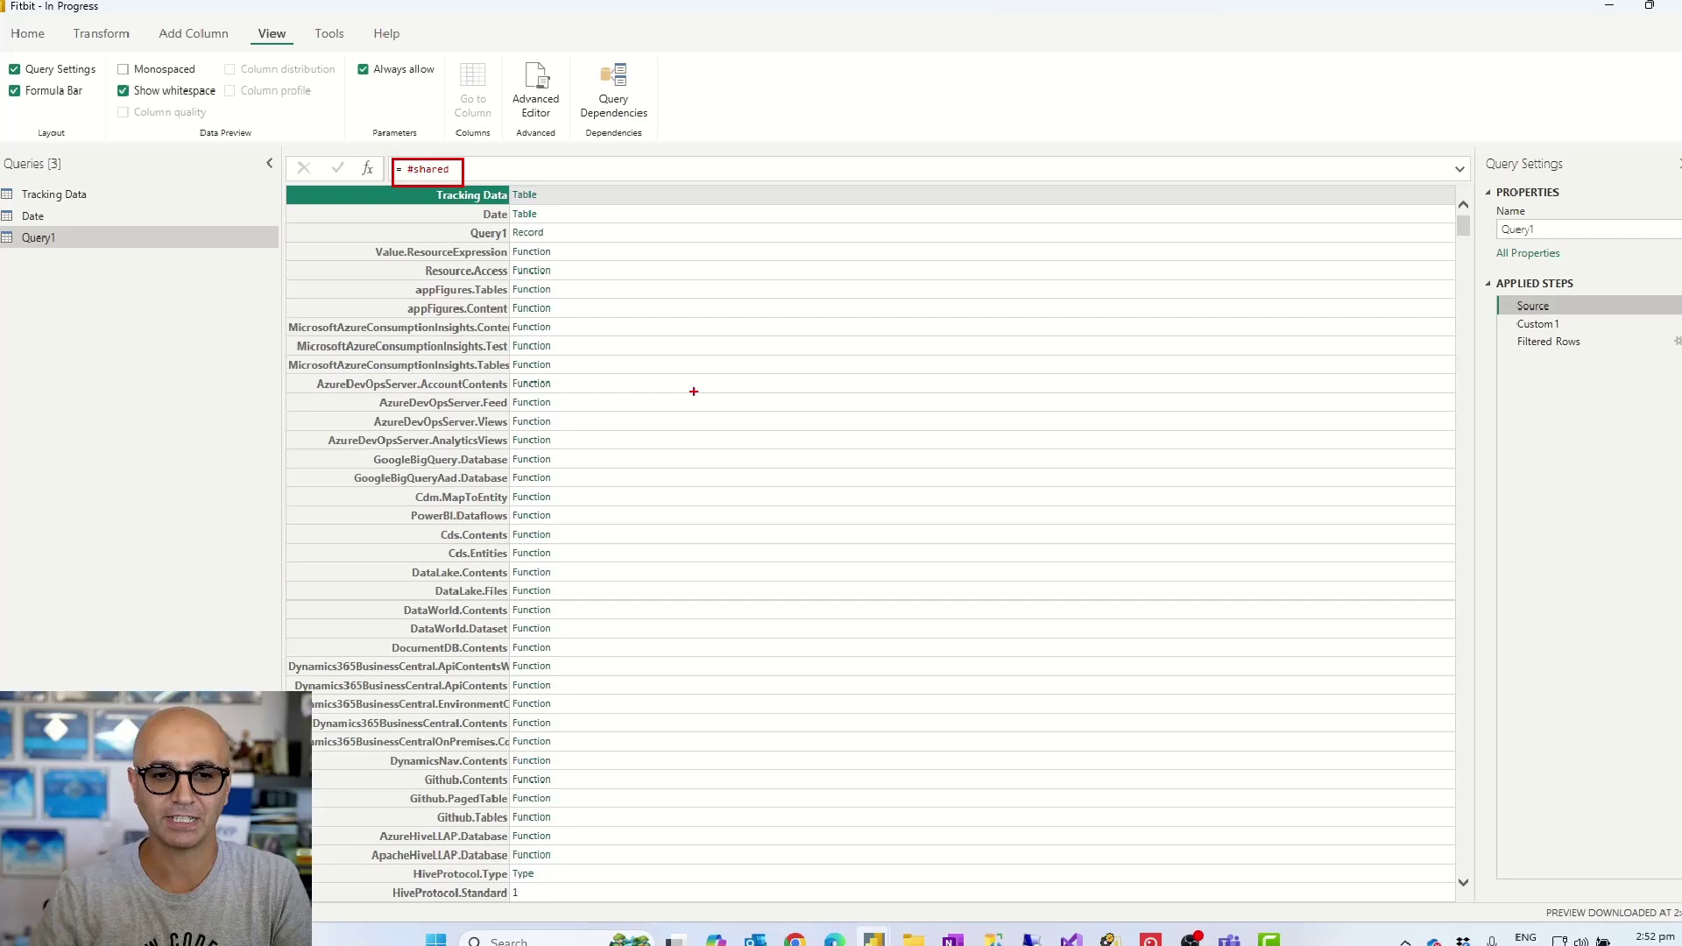
left_click(1520, 321)
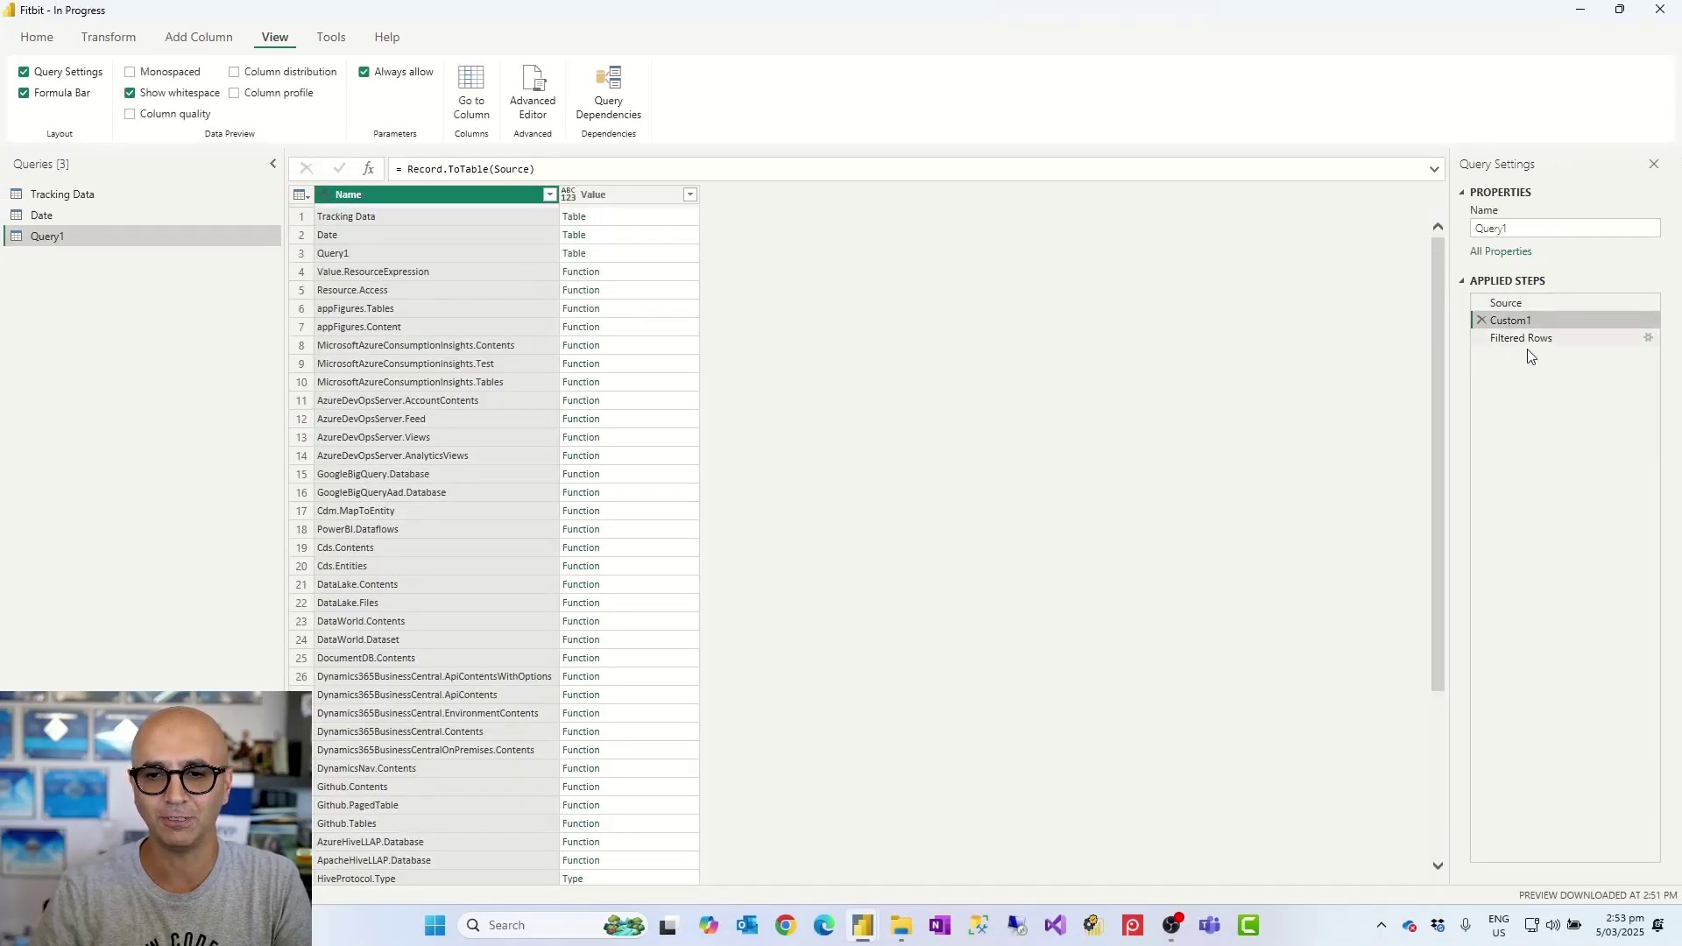
left_click(1521, 339)
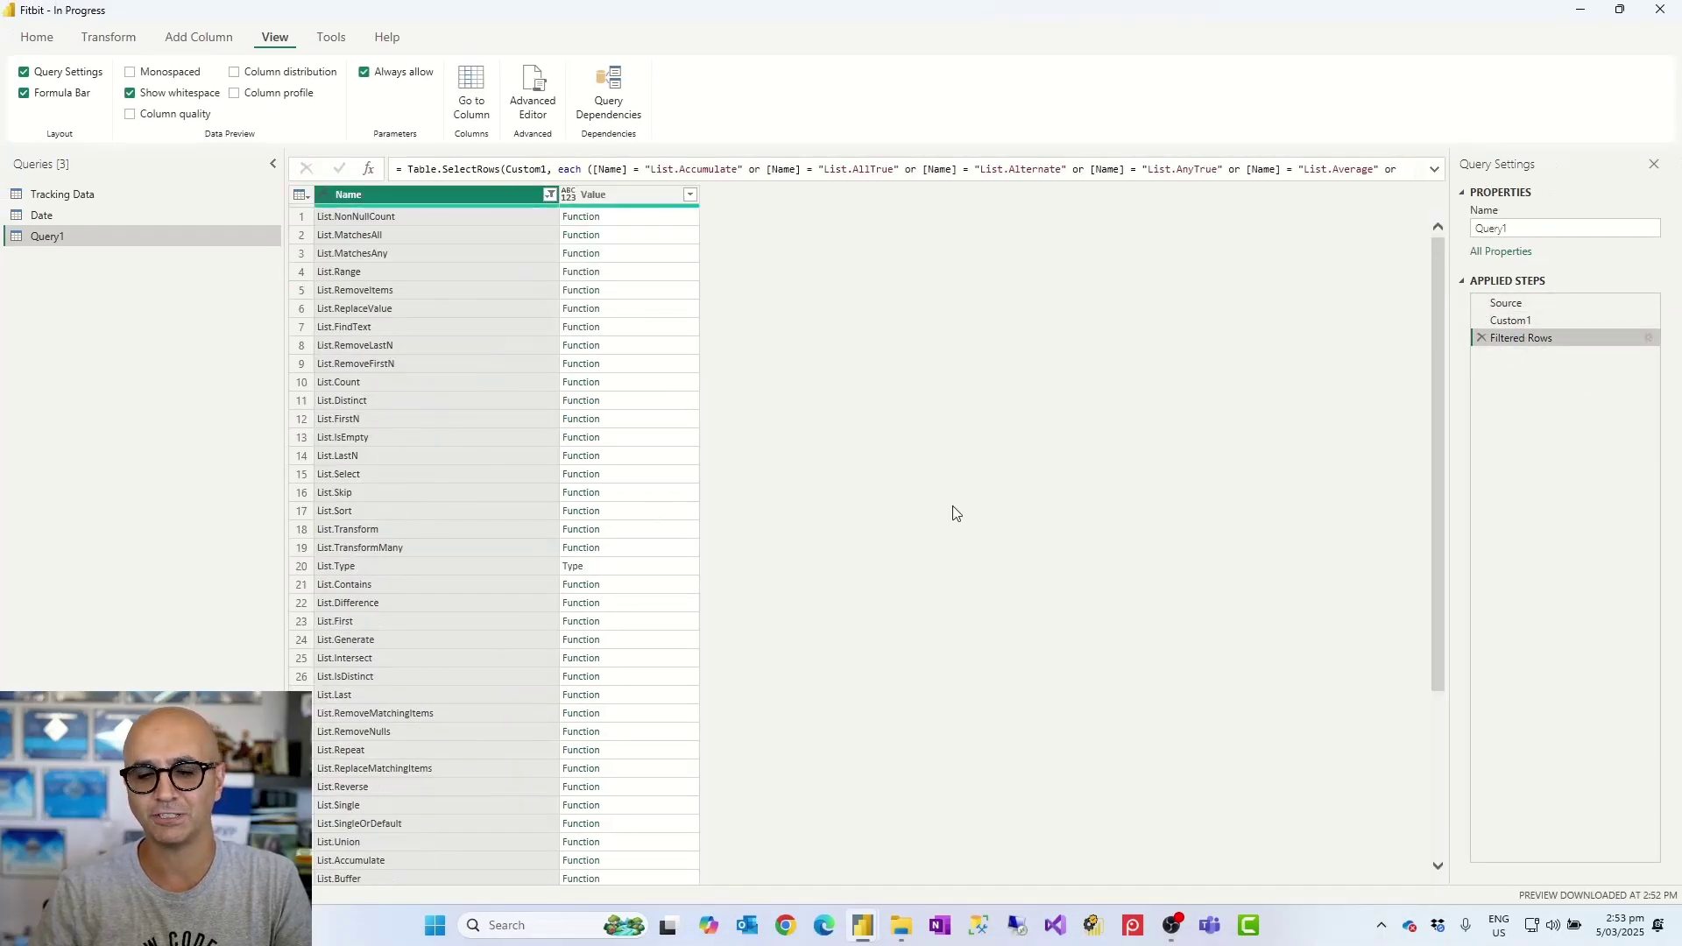
left_click(1505, 303)
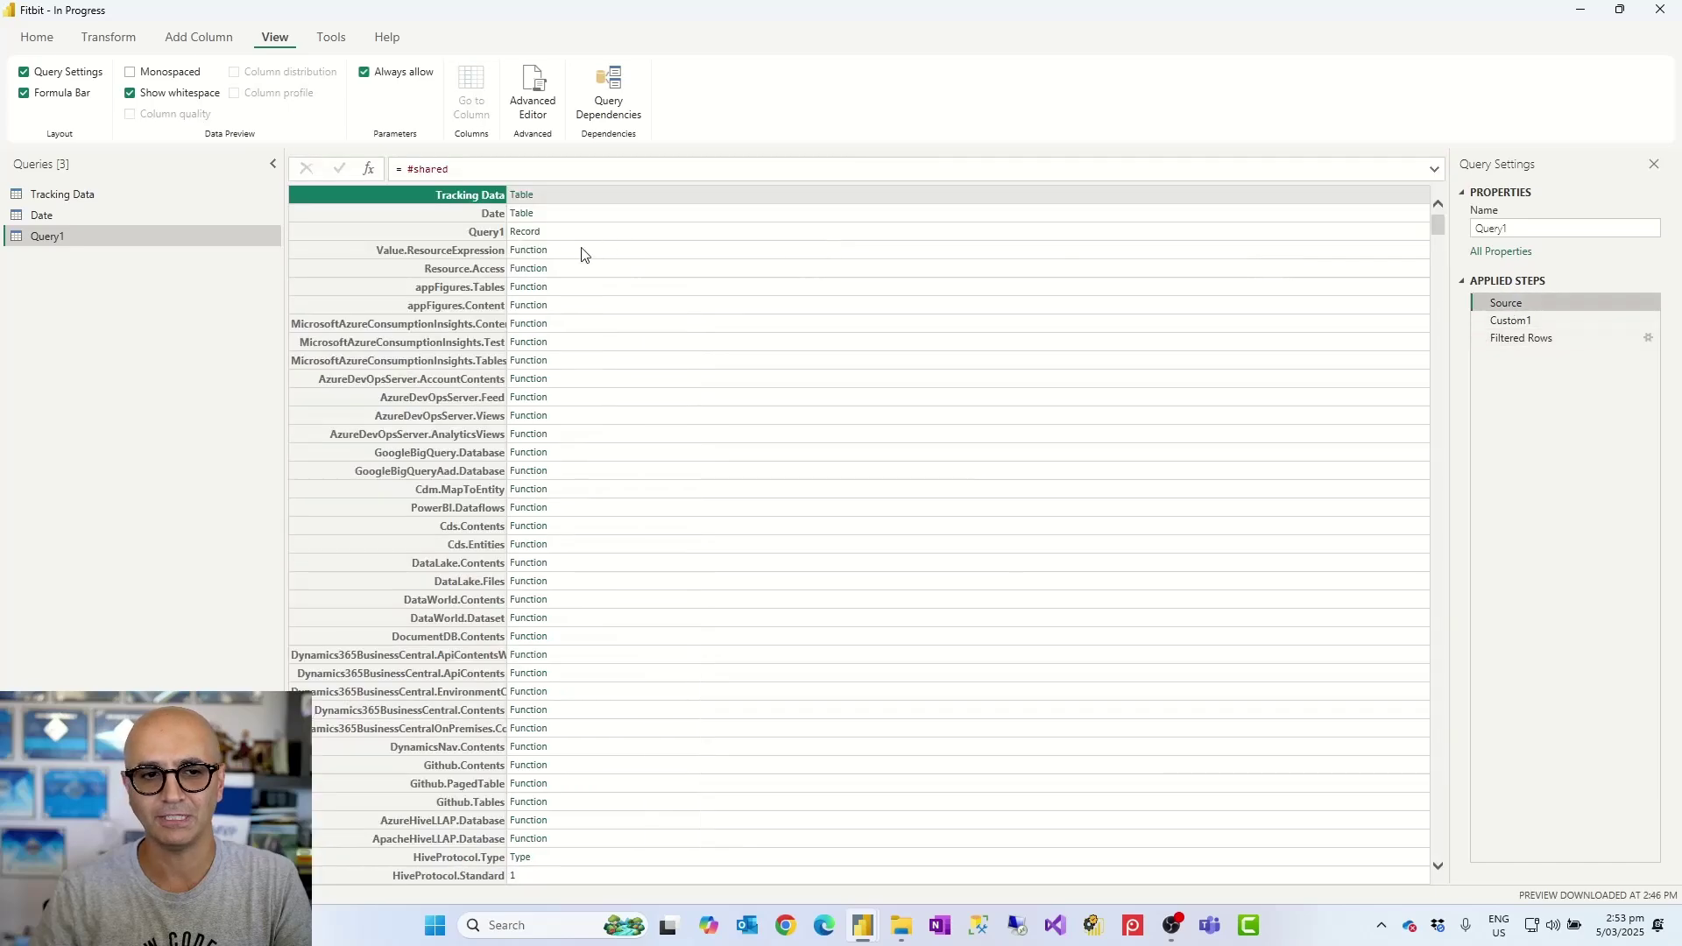